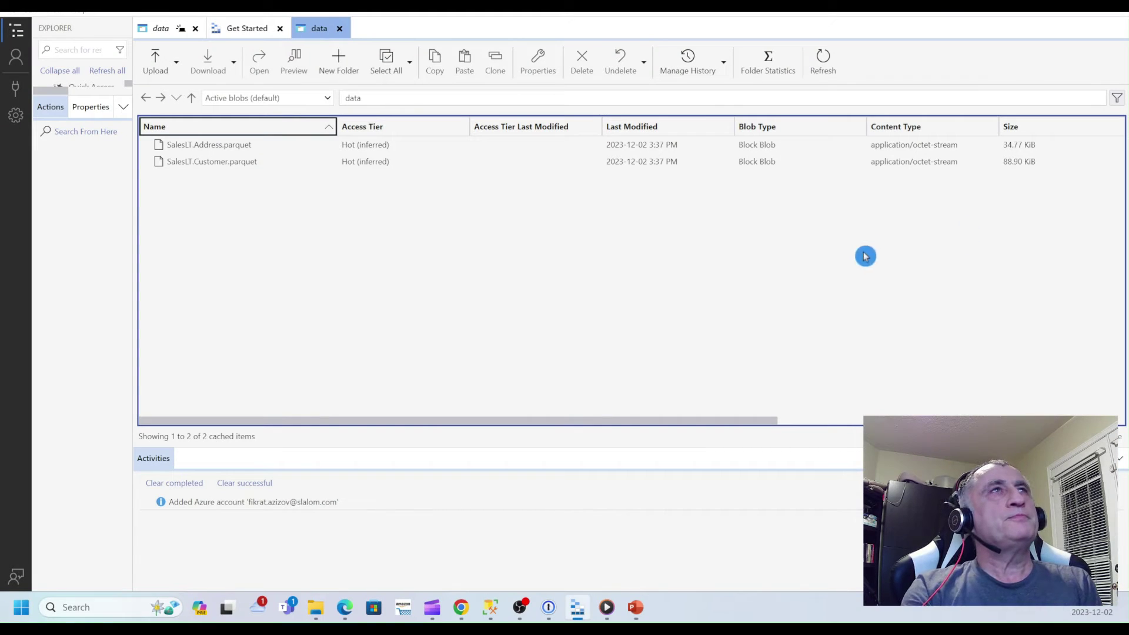
# Review the SalesLT.Address and SalesLT.Customer parquet files in the data container, then clear the selection
pyautogui.click(160, 161)
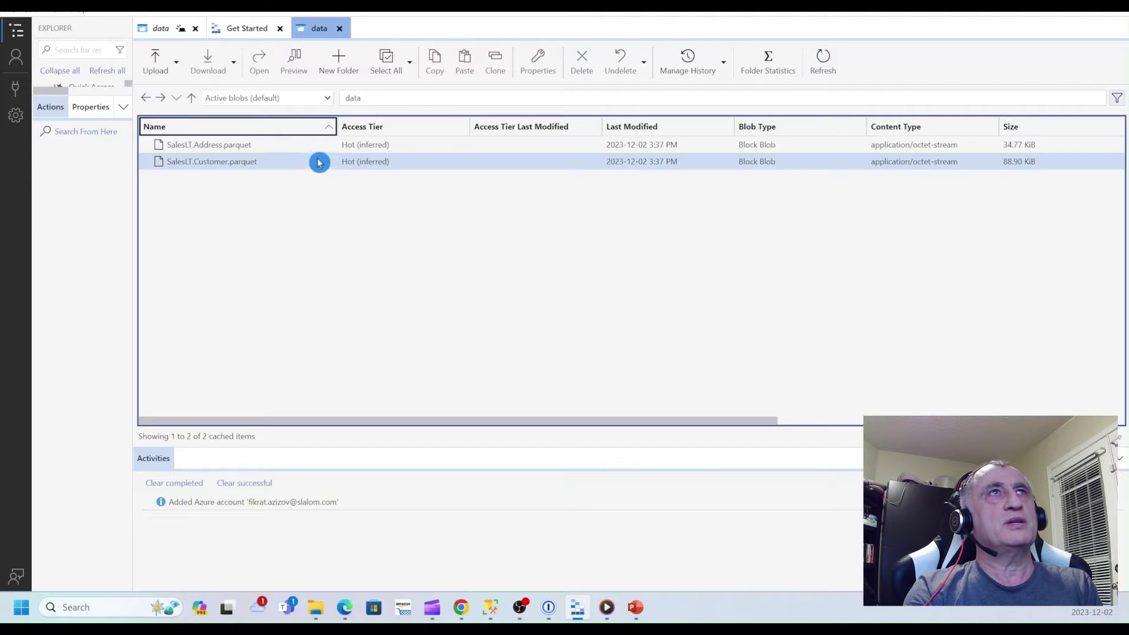
pyautogui.click(166, 163)
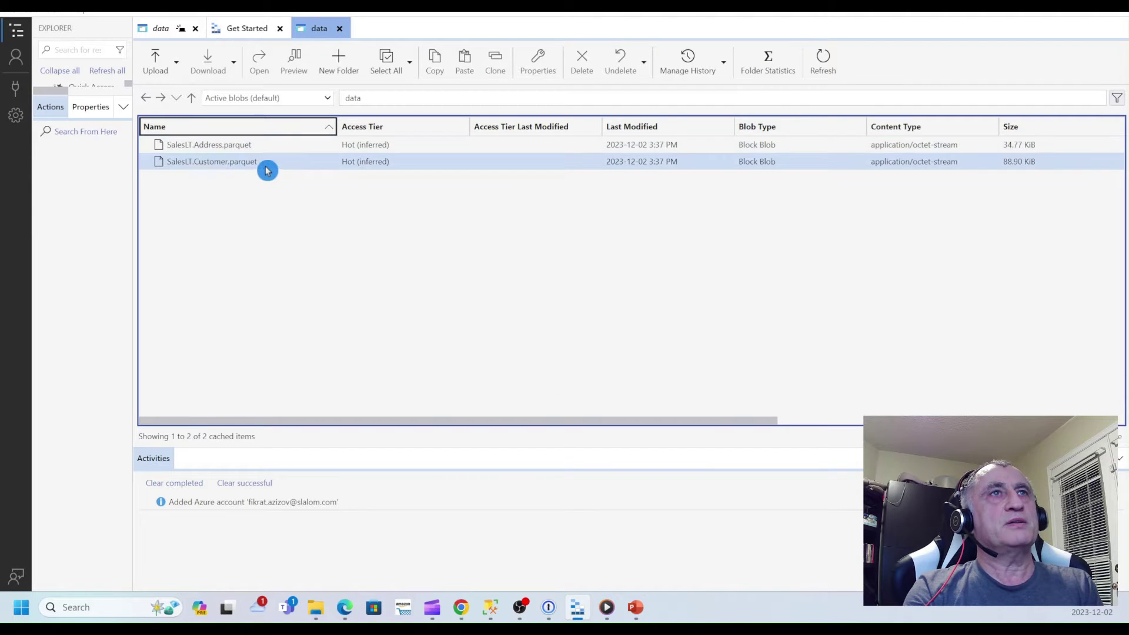
pyautogui.click(549, 186)
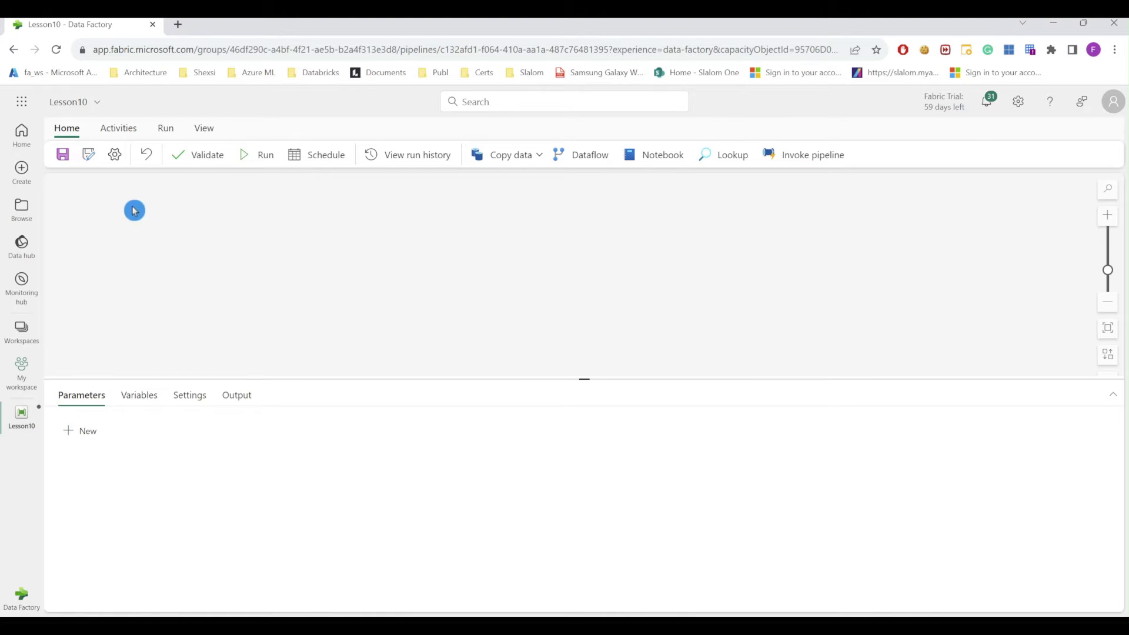
# Add a Get Metadata activity to the Lesson10 pipeline canvas
pyautogui.click(122, 130)
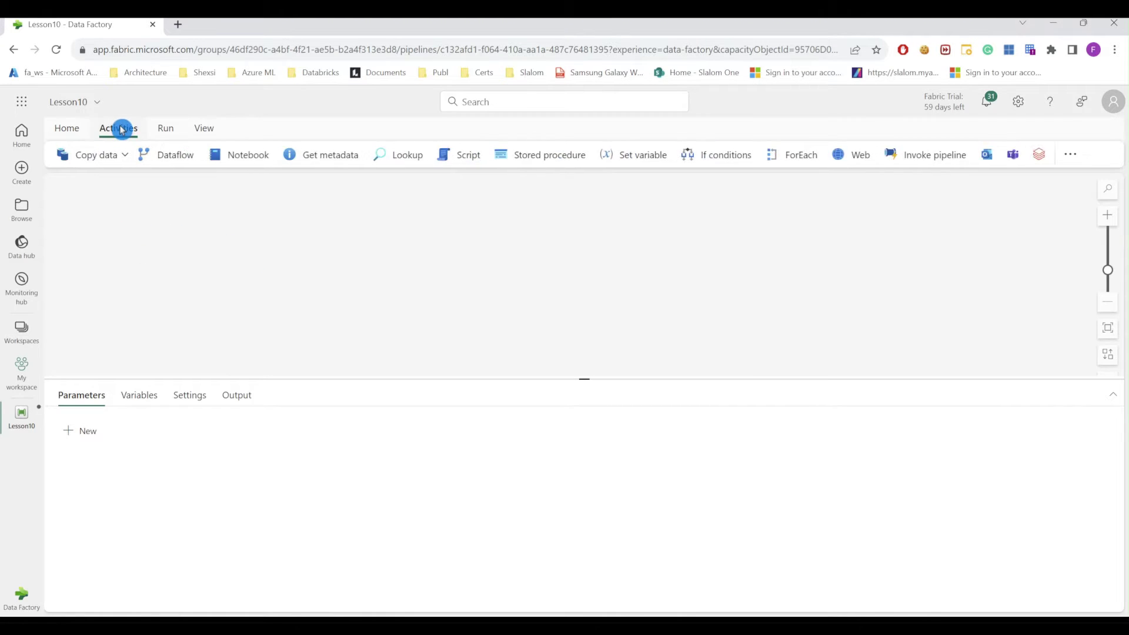
pyautogui.click(315, 162)
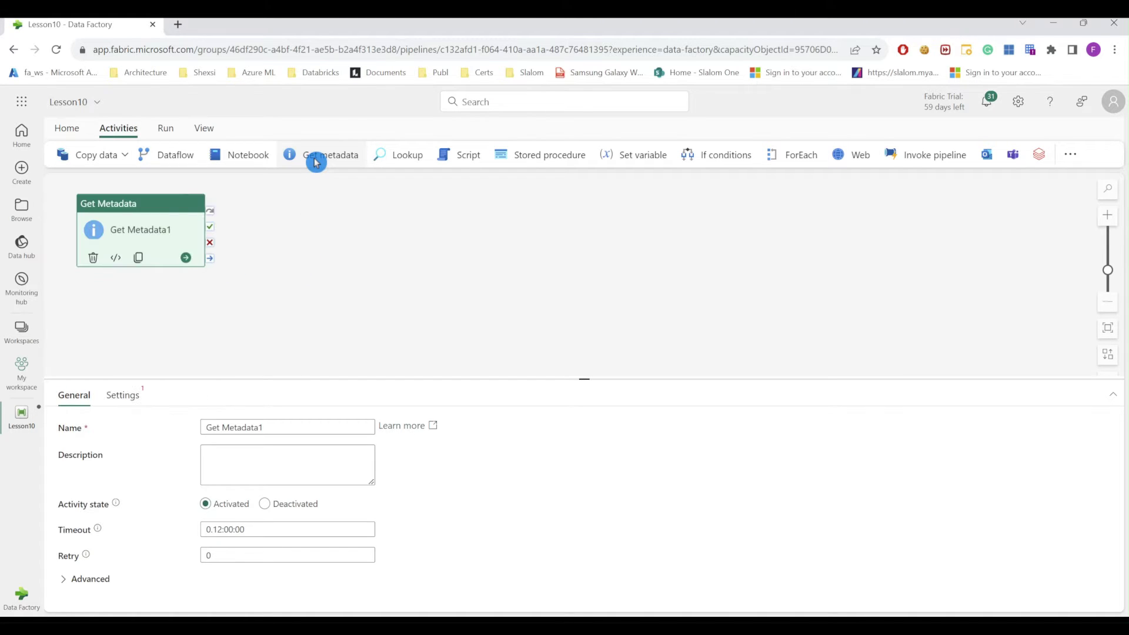
pyautogui.moveTo(157, 212); pyautogui.dragTo(200, 237)
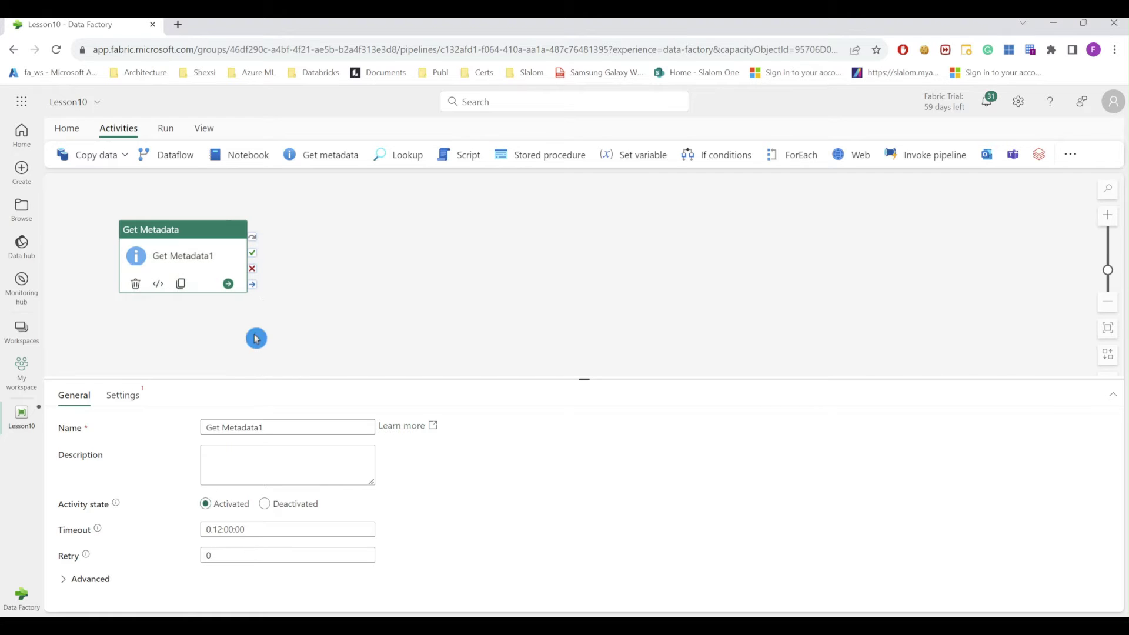
# Set Get Metadata1's connection to the fabricstudystg blob storage connection
pyautogui.click(119, 403)
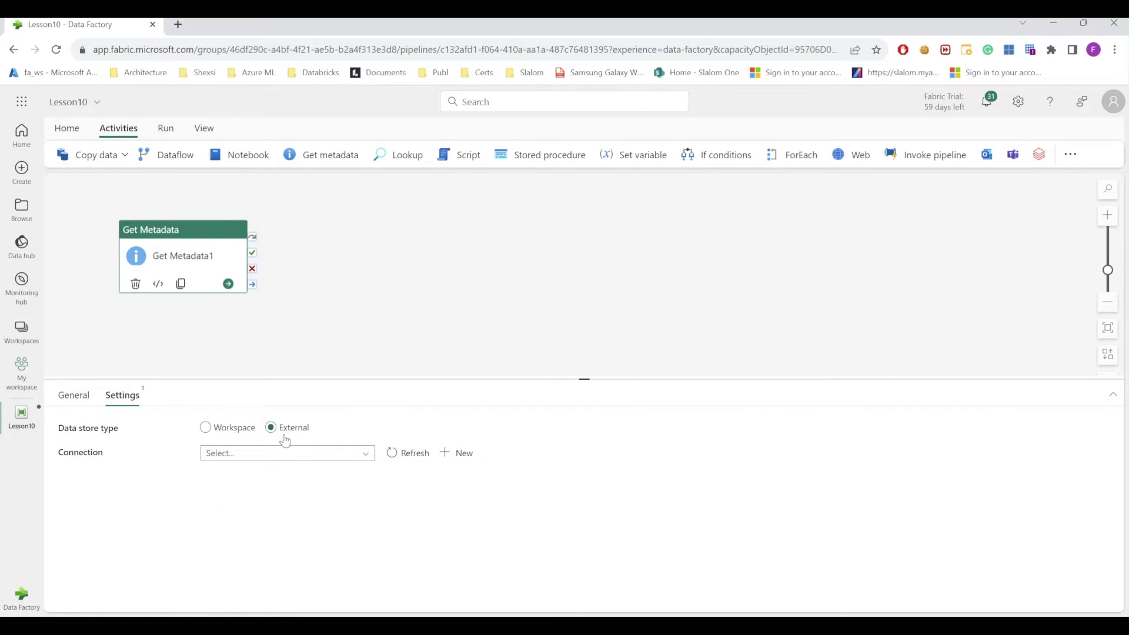
pyautogui.click(365, 454)
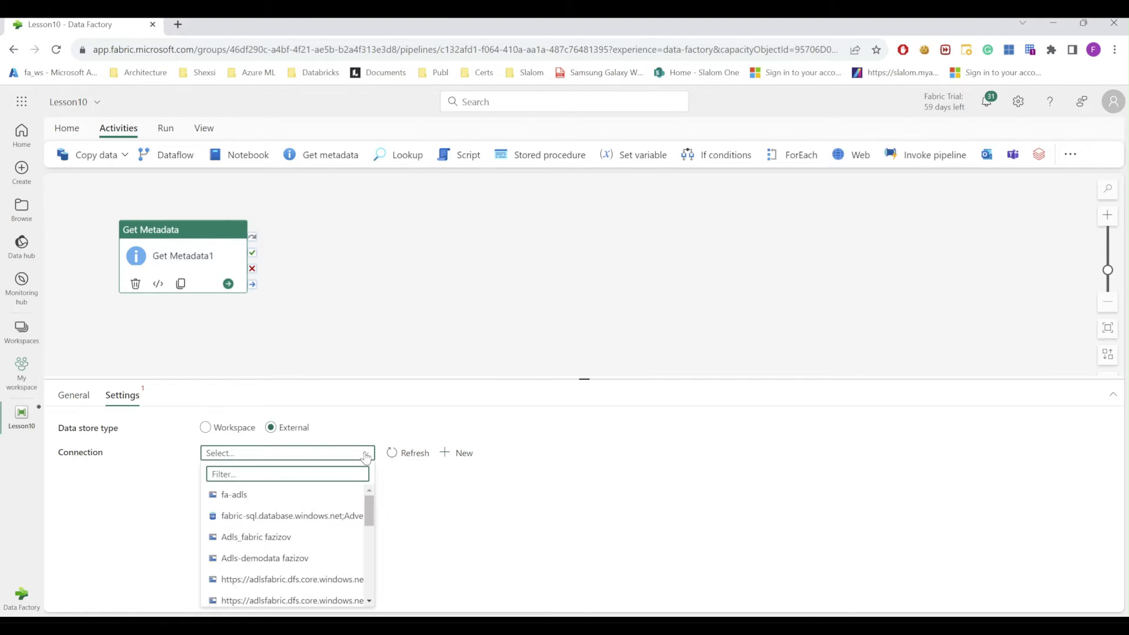
pyautogui.scroll(-3, 373, 587)
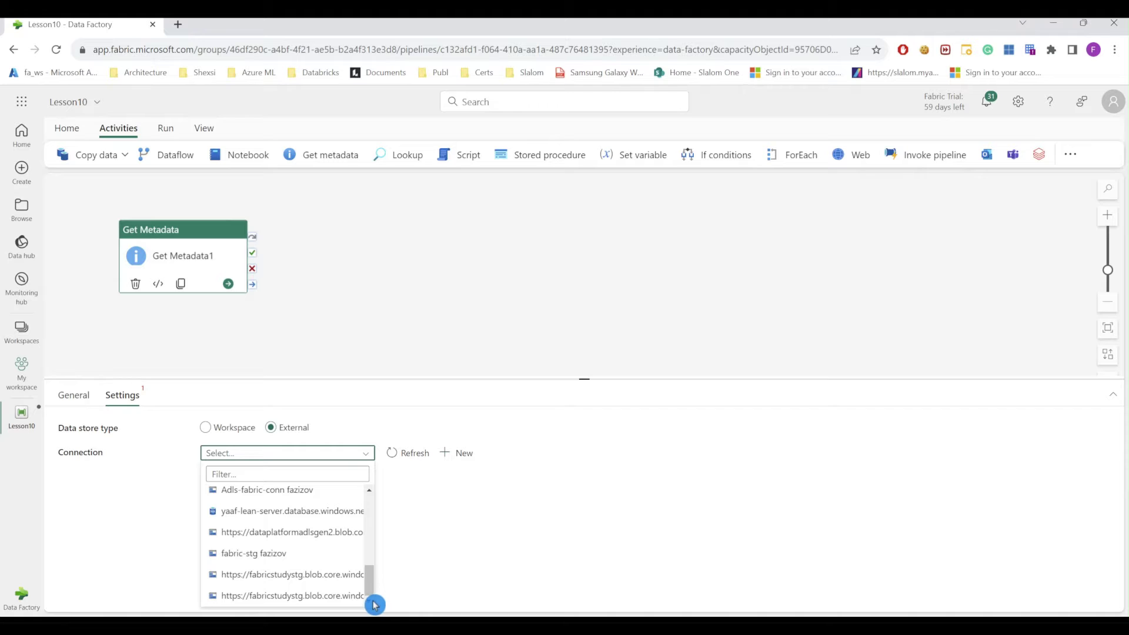
pyautogui.click(315, 595)
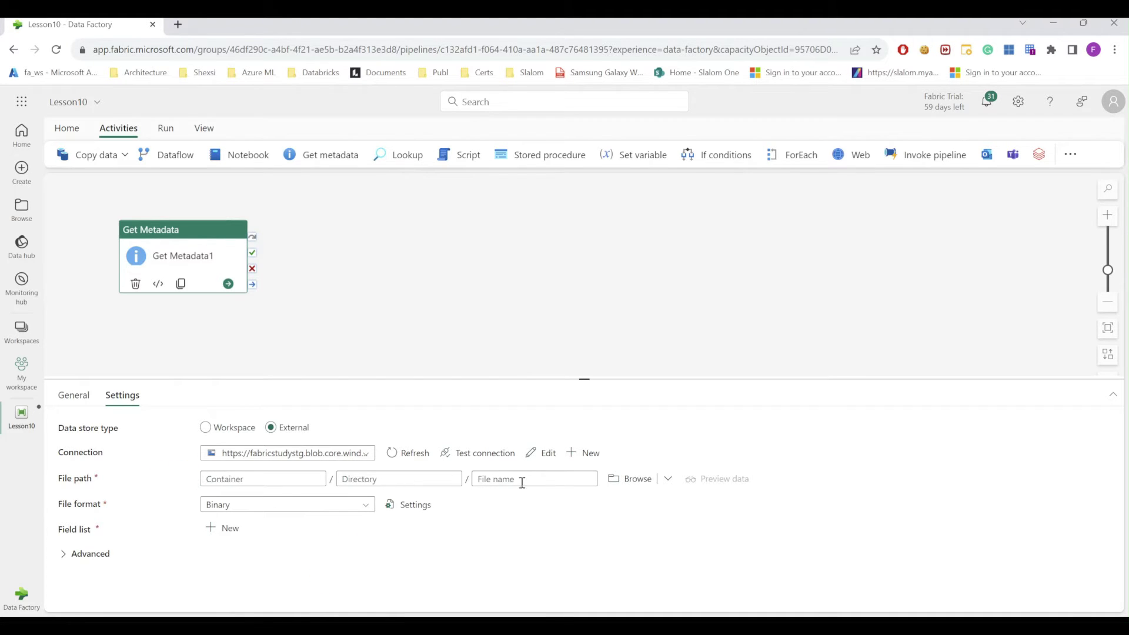
# Set Get Metadata1's file path to the 'data' container and enlarge the Settings panel
pyautogui.click(620, 486)
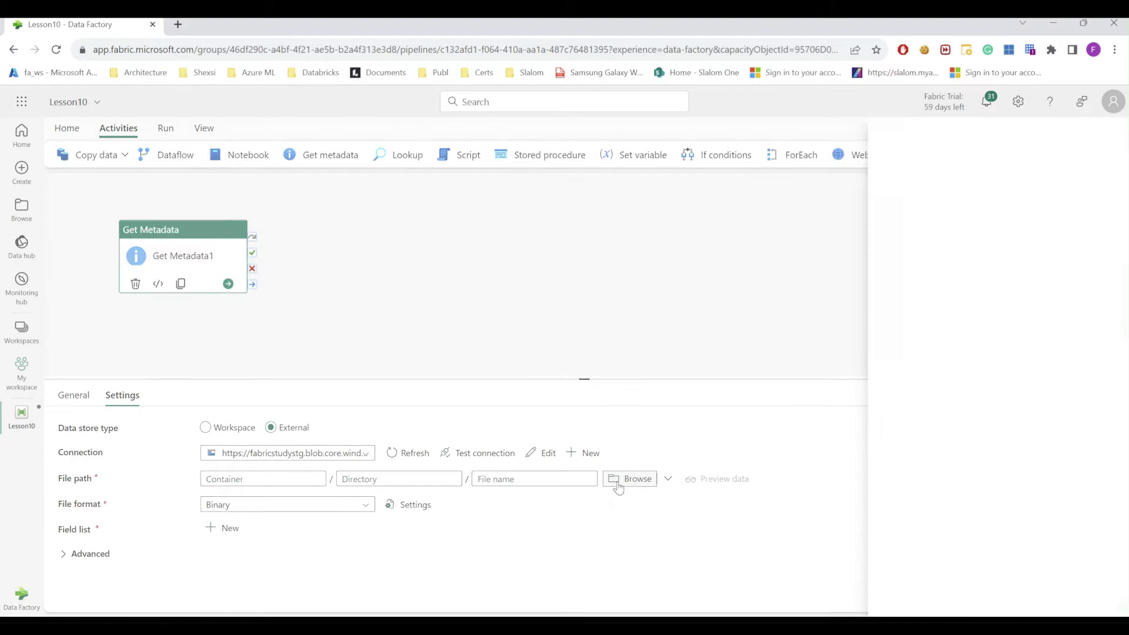
pyautogui.click(753, 219)
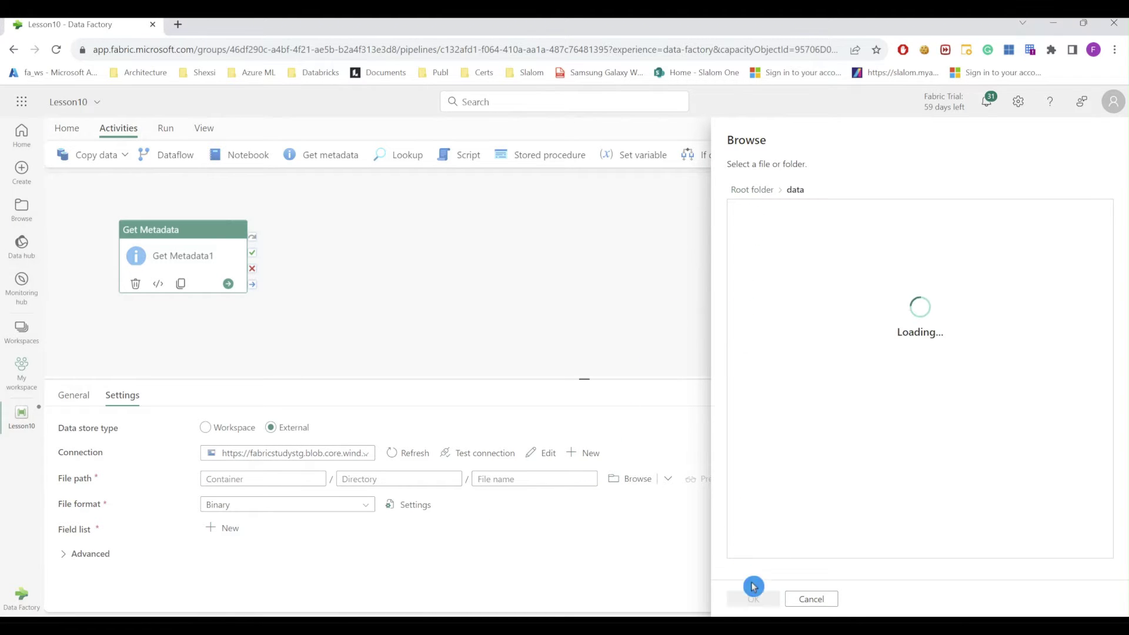
pyautogui.click(751, 605)
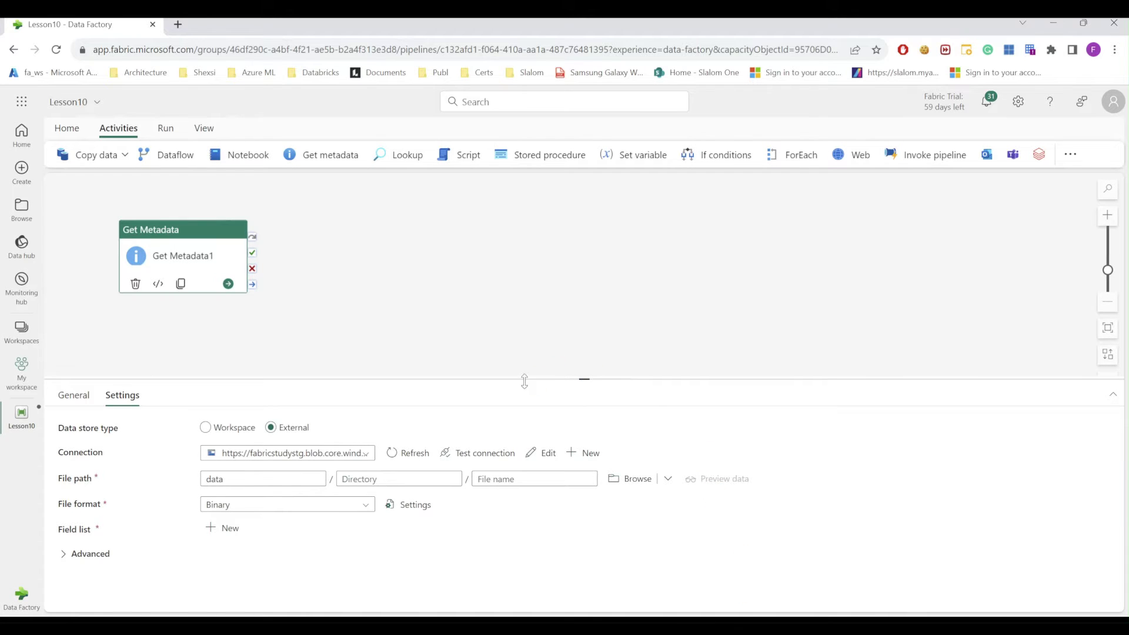
pyautogui.click(157, 487)
pyautogui.moveTo(585, 379); pyautogui.dragTo(585, 314)
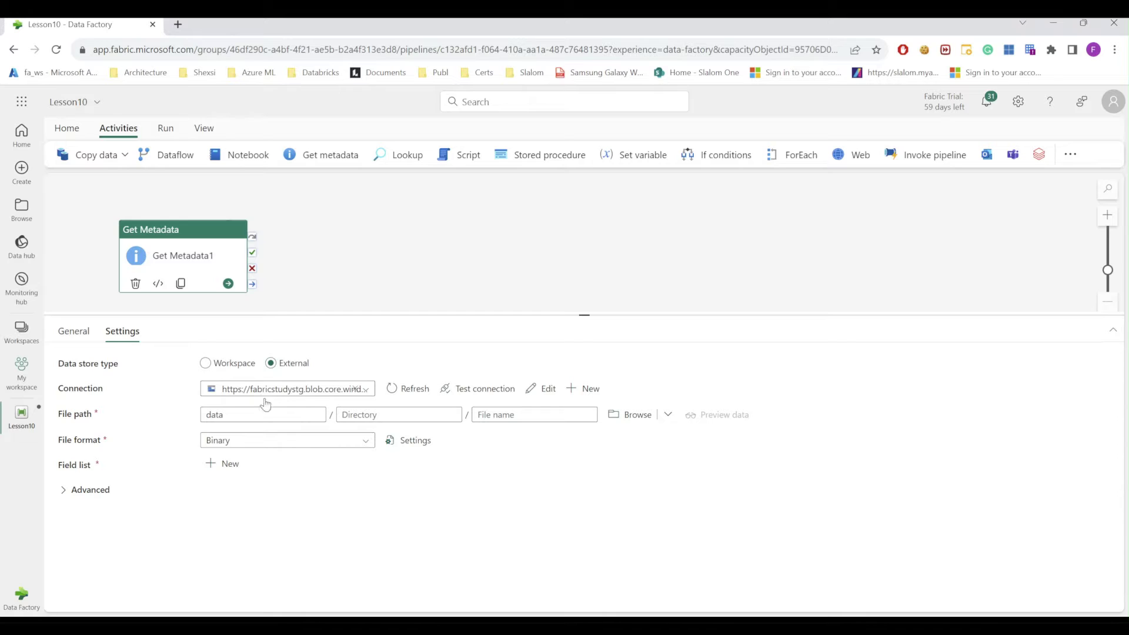
# Add Child items to Get Metadata1's field list
pyautogui.click(215, 471)
pyautogui.click(410, 552)
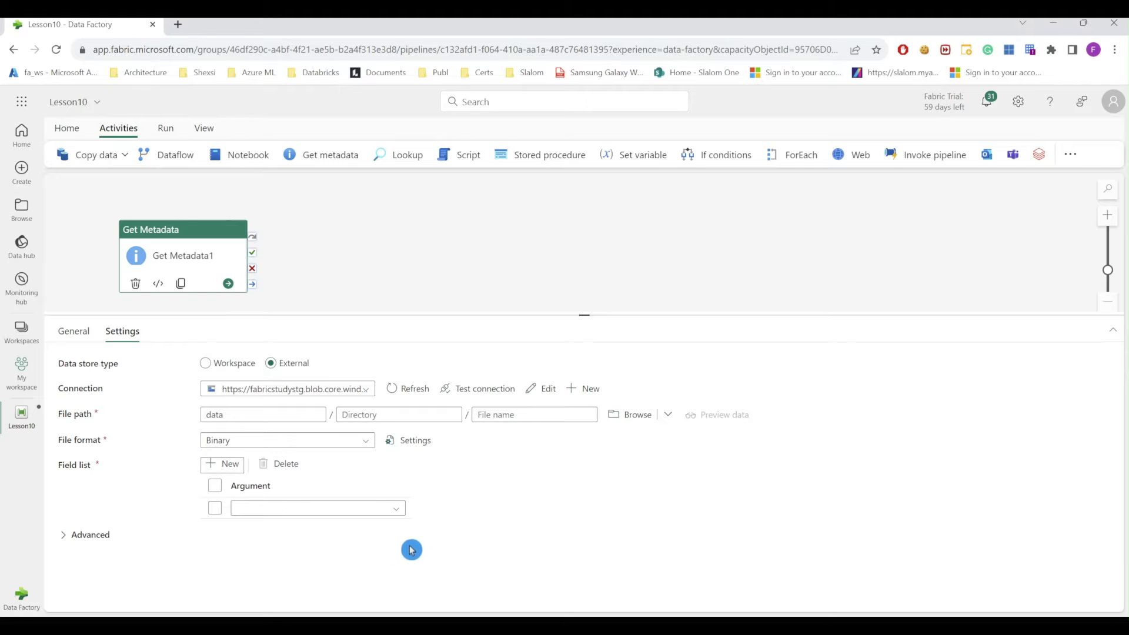
pyautogui.click(398, 510)
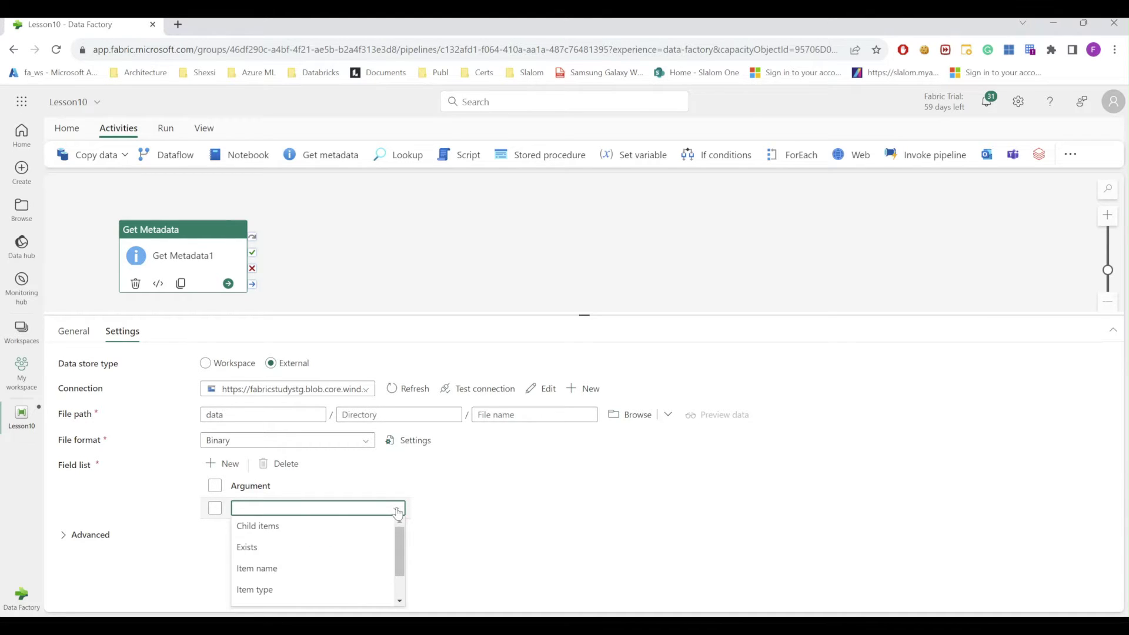
pyautogui.click(285, 484)
pyautogui.click(404, 576)
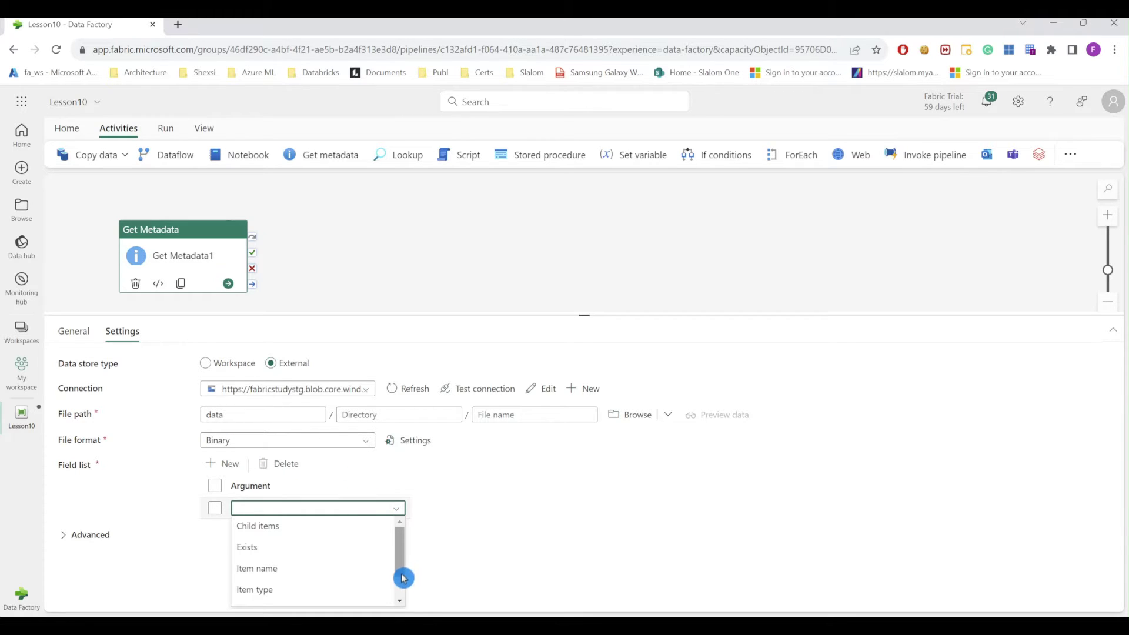
pyautogui.click(269, 527)
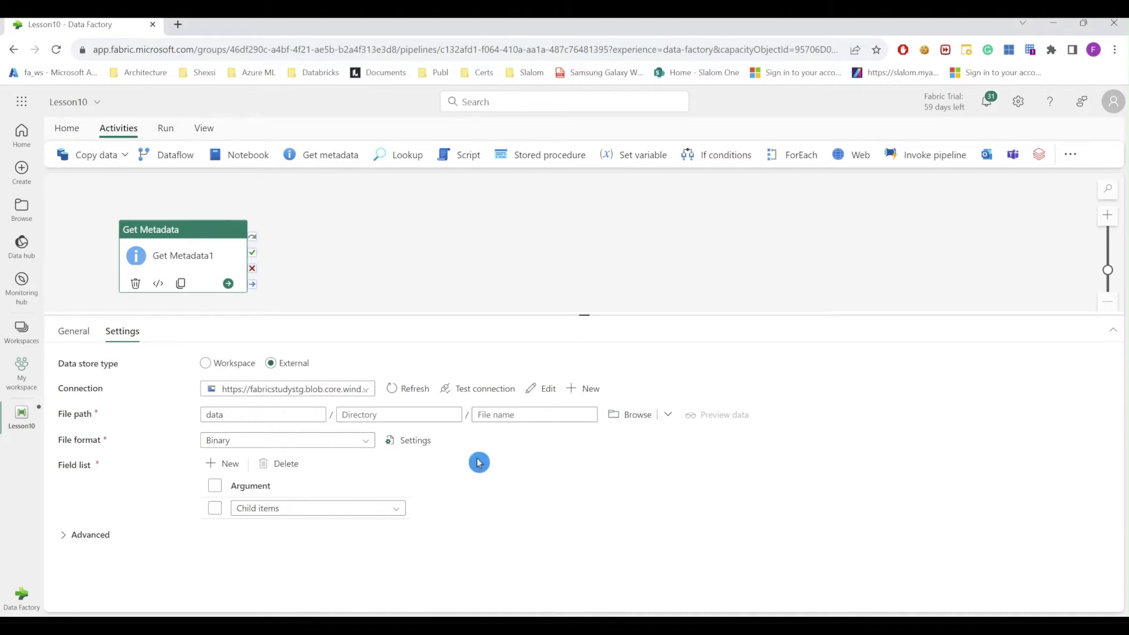
# Add Item name and Item type to the field list
pyautogui.click(233, 465)
pyautogui.click(396, 530)
pyautogui.click(400, 601)
pyautogui.click(260, 565)
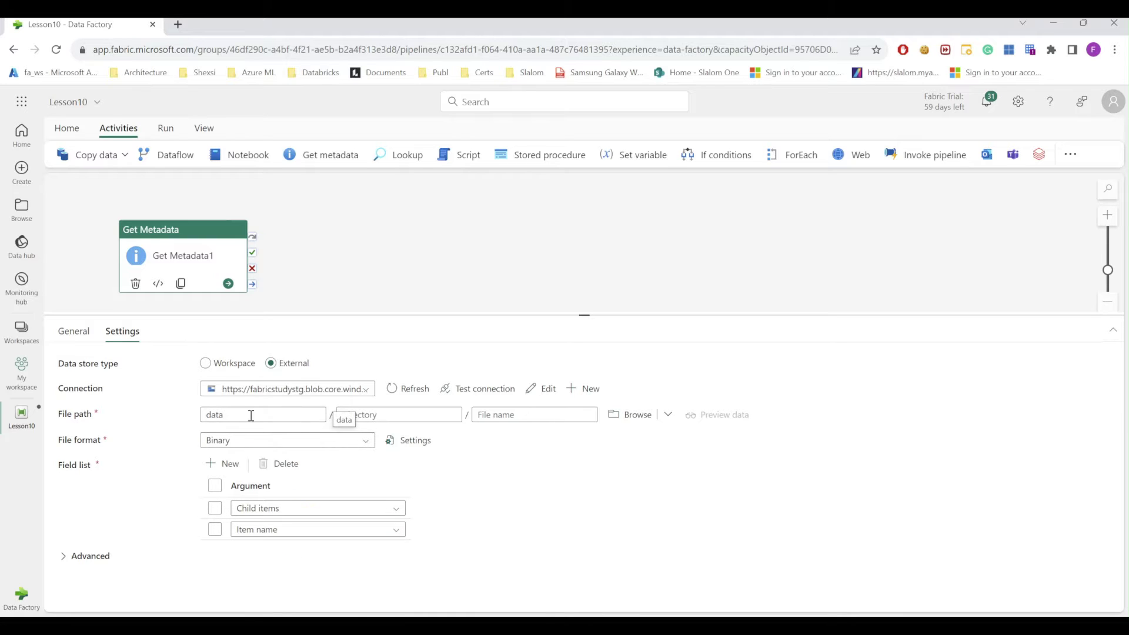
pyautogui.click(219, 464)
pyautogui.click(395, 551)
pyautogui.click(401, 601)
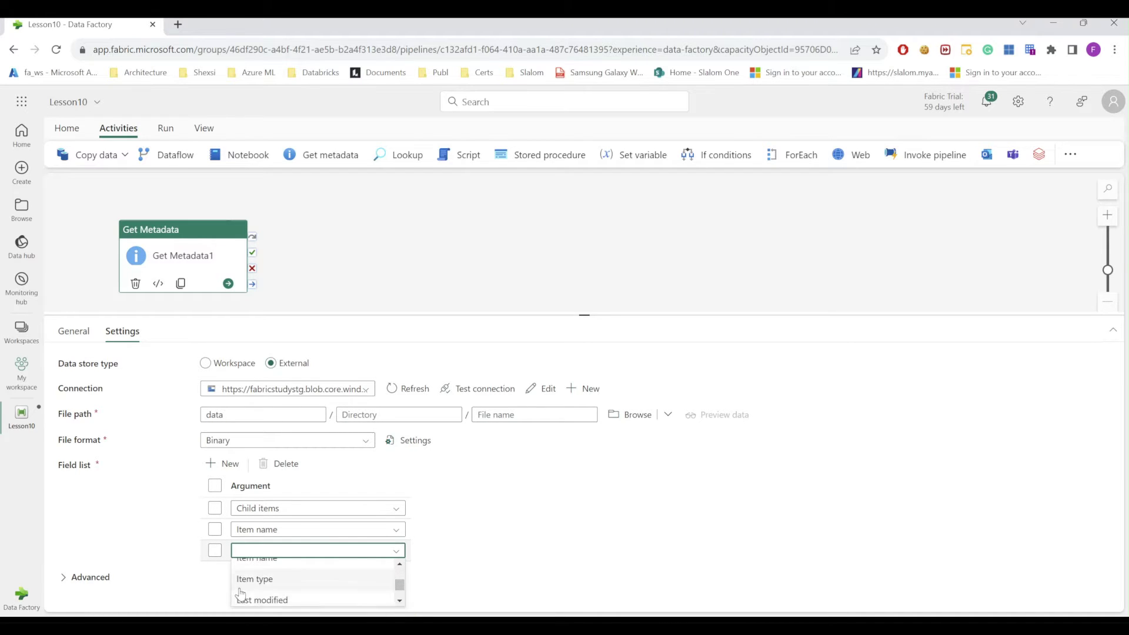
pyautogui.click(271, 581)
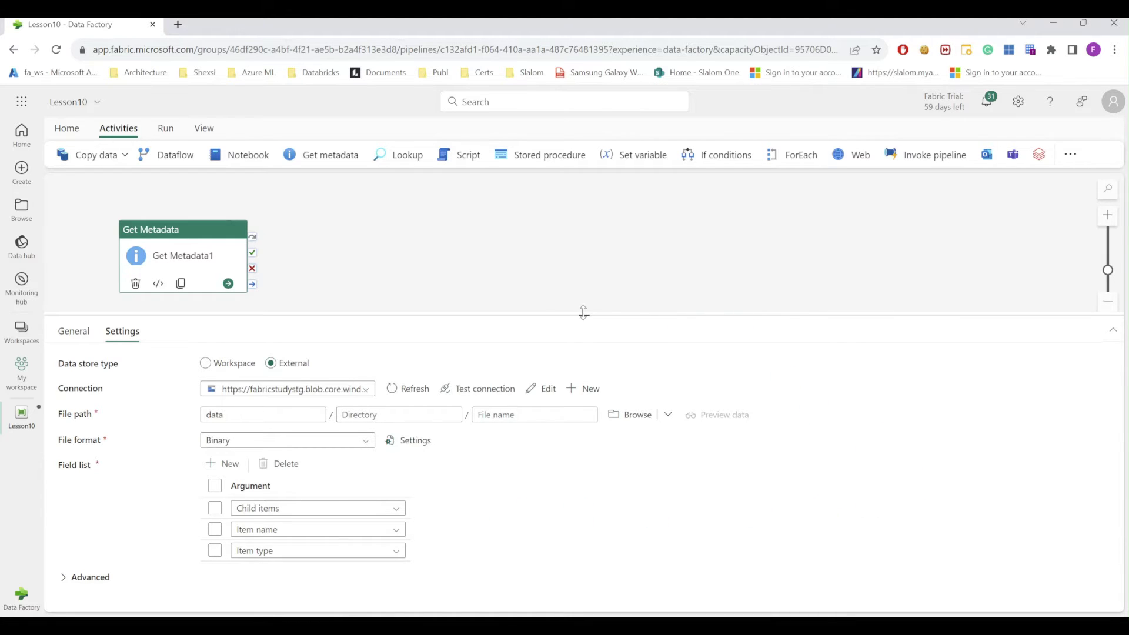
# Add Last modified and Exists to the field list
pyautogui.moveTo(583, 312); pyautogui.dragTo(584, 283)
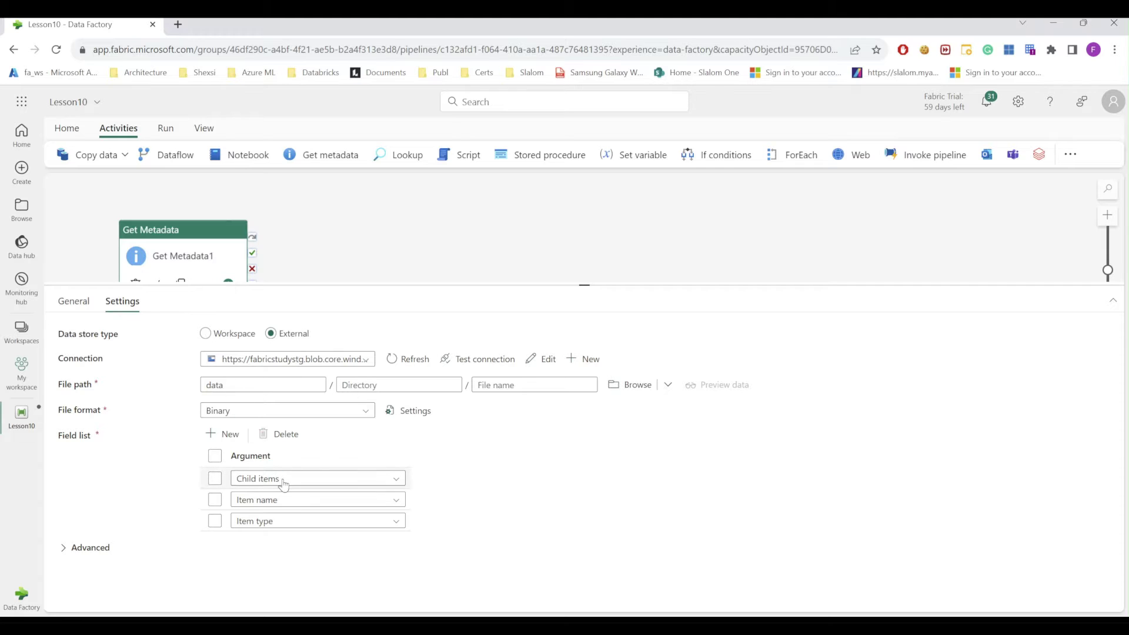
pyautogui.click(226, 437)
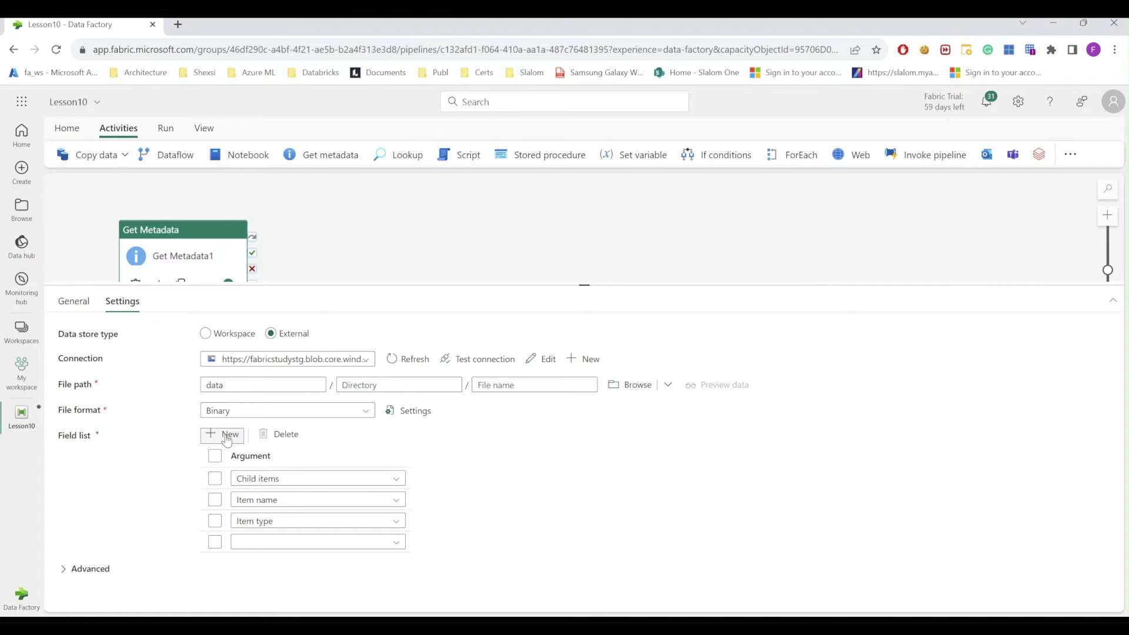
pyautogui.click(396, 542)
pyautogui.scroll(-3, 403, 608)
pyautogui.click(288, 577)
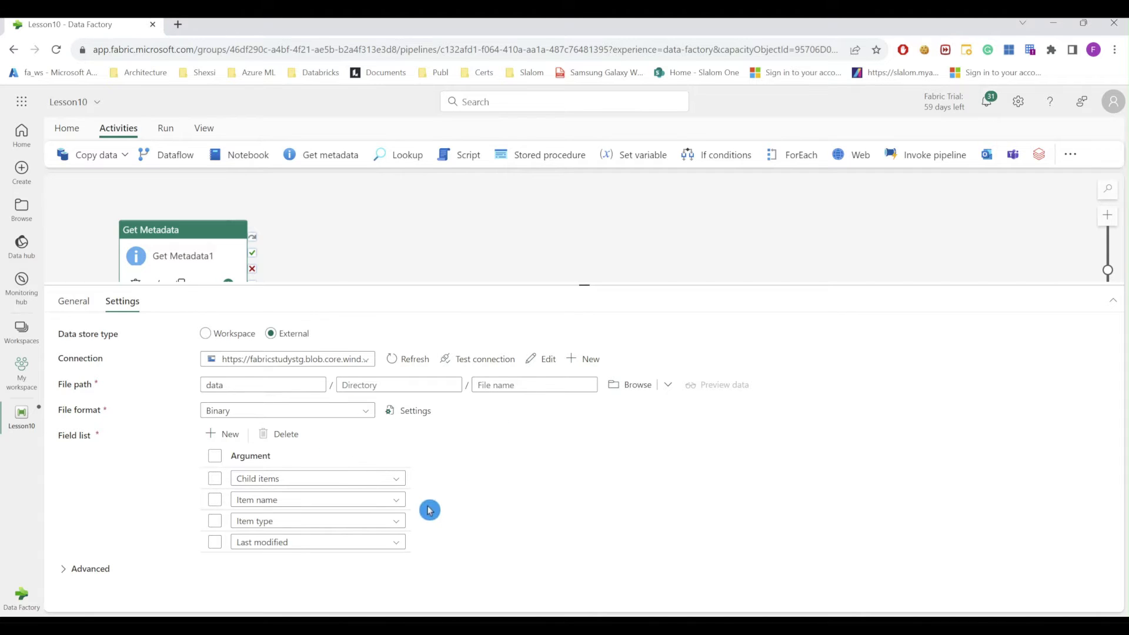
pyautogui.click(225, 436)
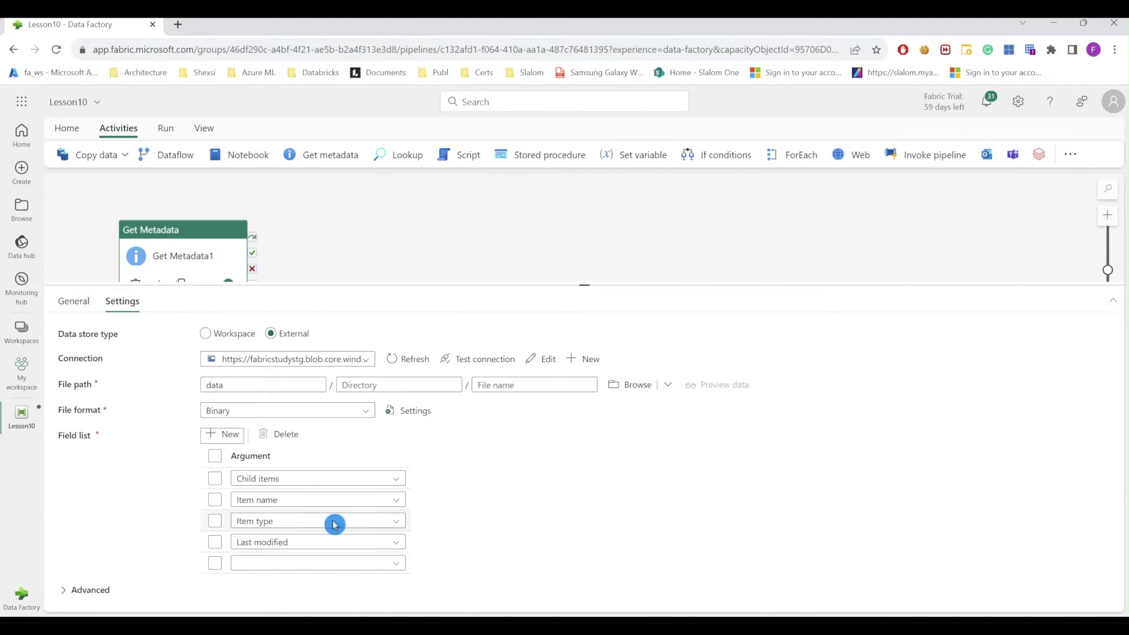
pyautogui.click(388, 563)
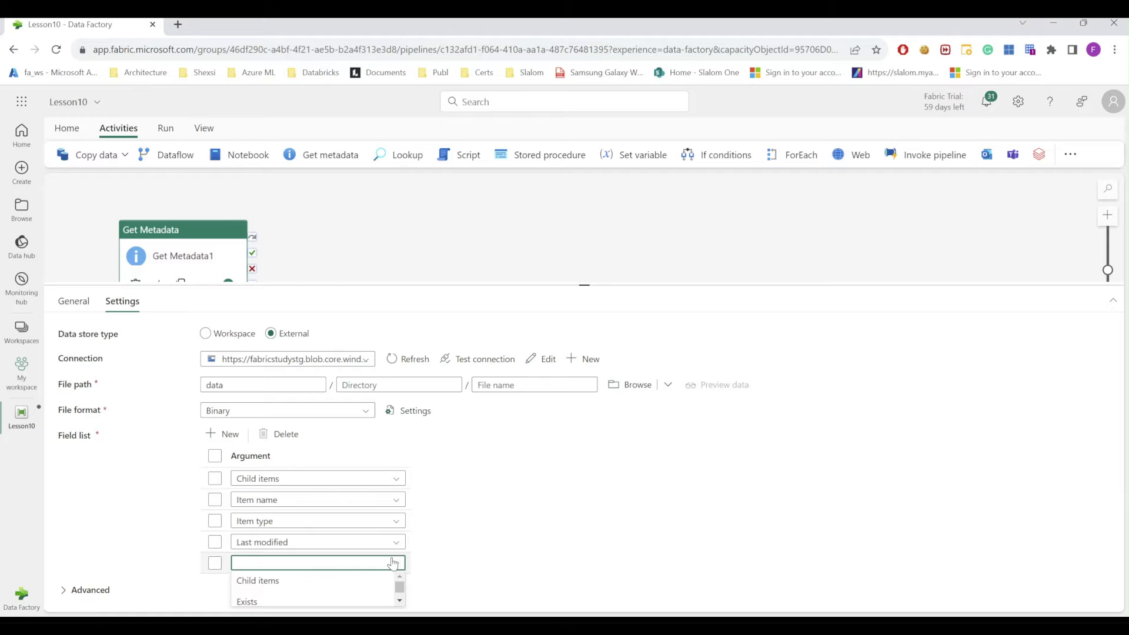
pyautogui.click(262, 602)
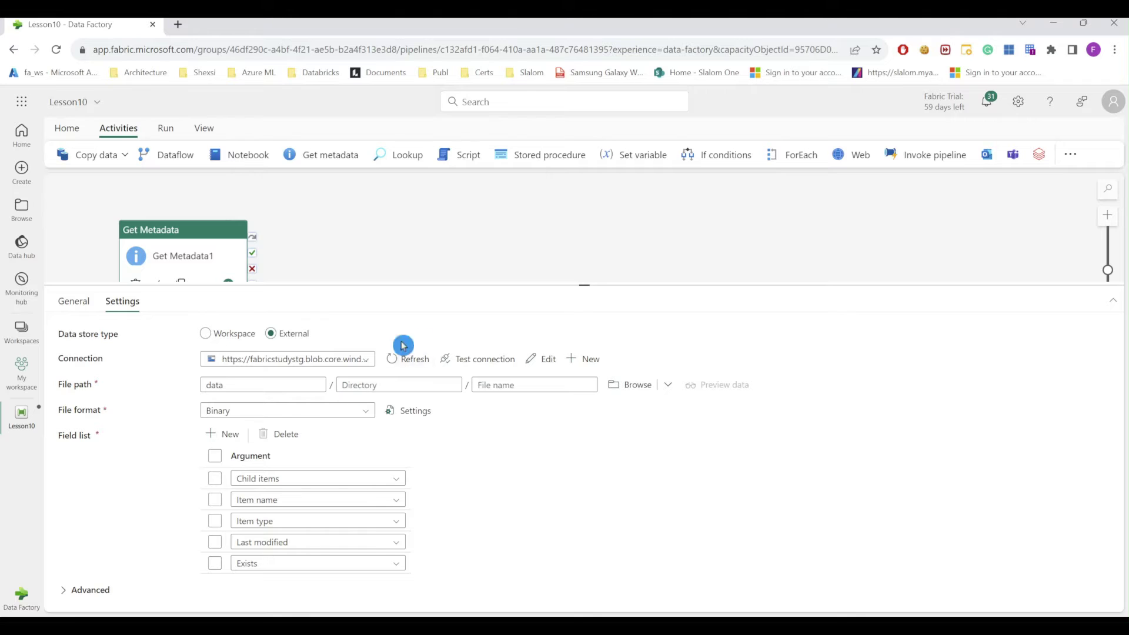
pyautogui.moveTo(588, 285); pyautogui.dragTo(584, 333)
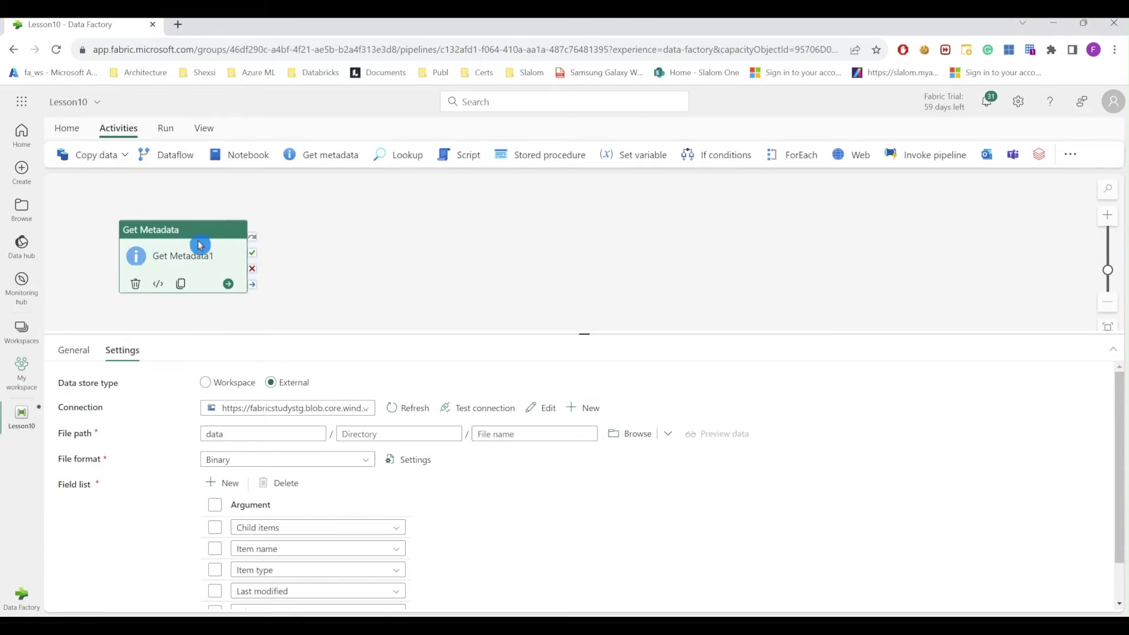
pyautogui.click(66, 129)
# Save the Lesson10 pipeline with the updated metadata field list
pyautogui.click(66, 151)
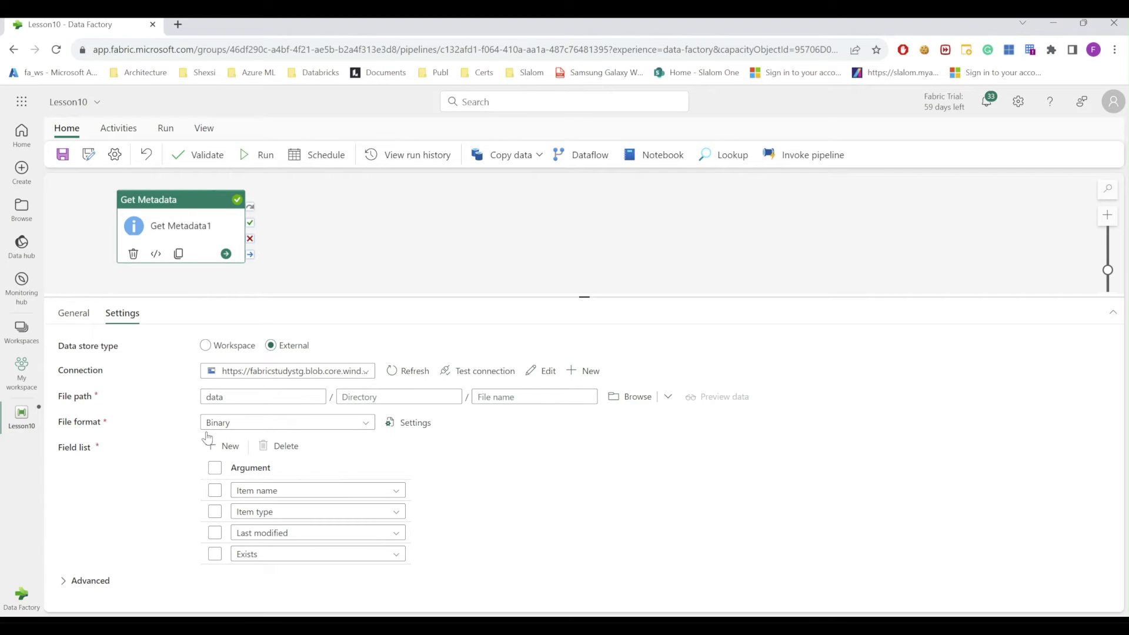
# Point Get Metadata1 at SalesLT.Address.parquet with Parquet as the file format
pyautogui.click(630, 399)
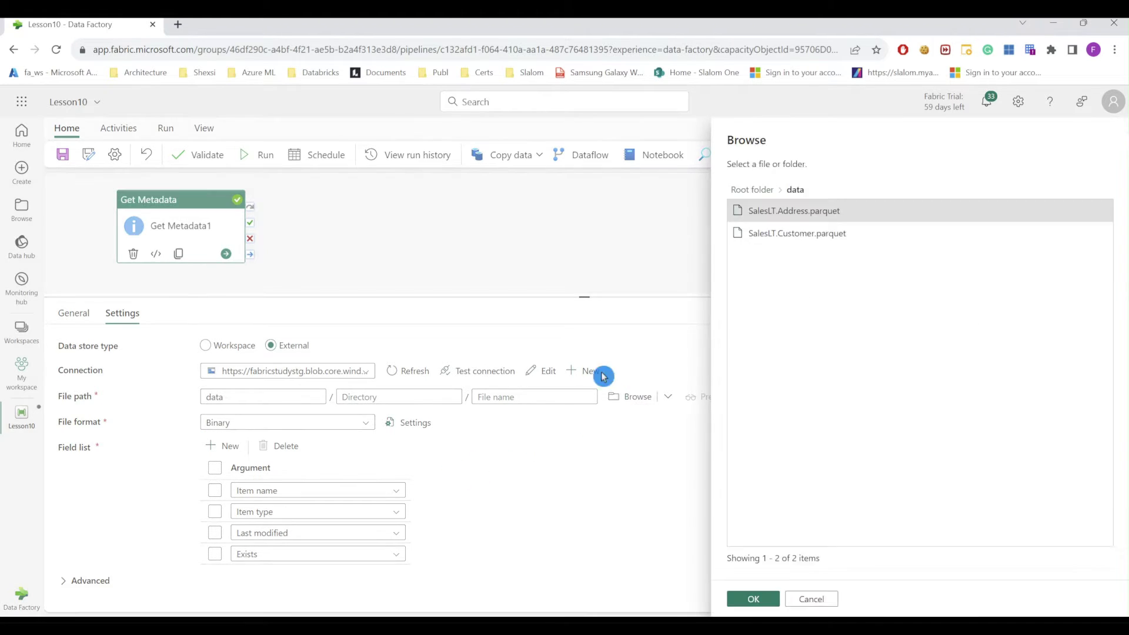
pyautogui.click(791, 213)
pyautogui.click(753, 598)
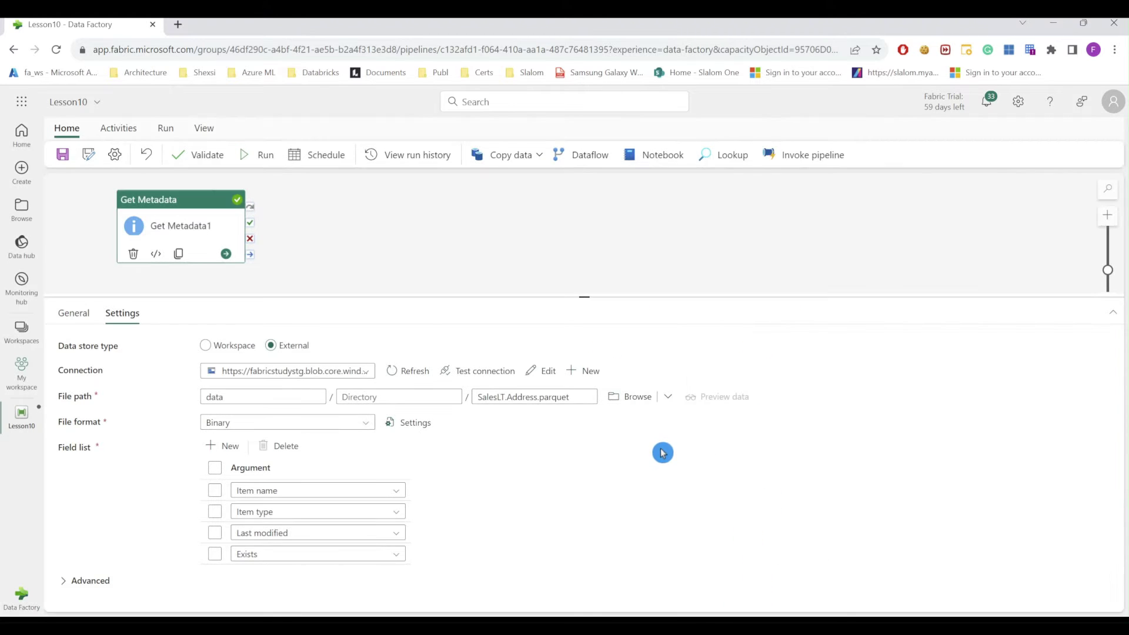
pyautogui.click(365, 424)
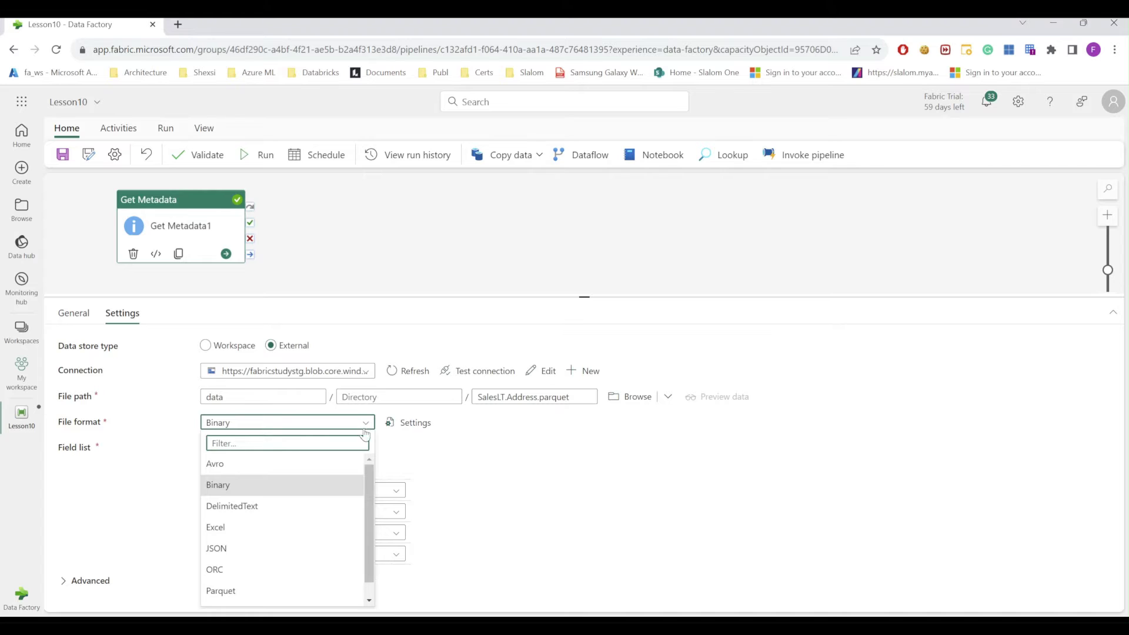
pyautogui.click(259, 591)
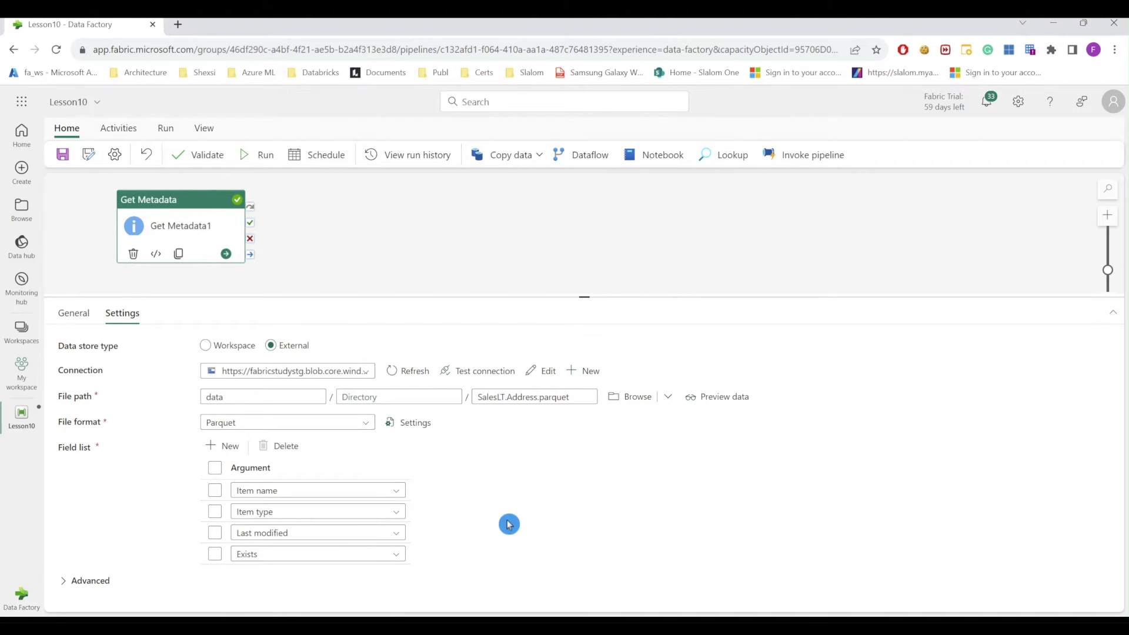
# Add Structure, Column count and Size to the metadata field list
pyautogui.click(230, 448)
pyautogui.click(396, 573)
pyautogui.click(399, 593)
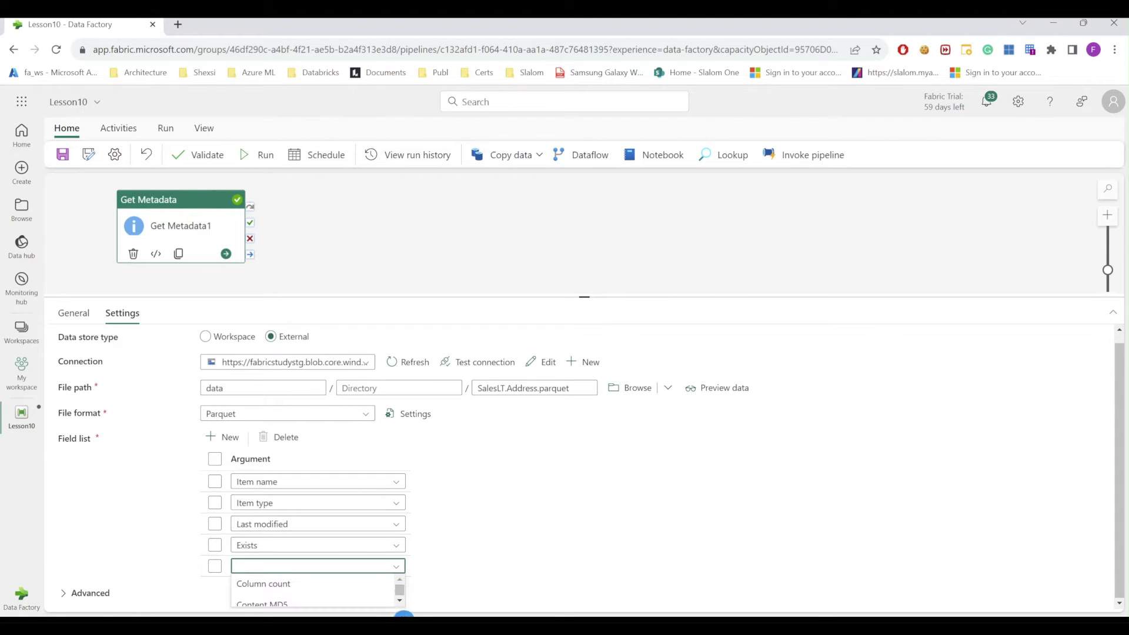
pyautogui.click(403, 609)
pyautogui.click(404, 610)
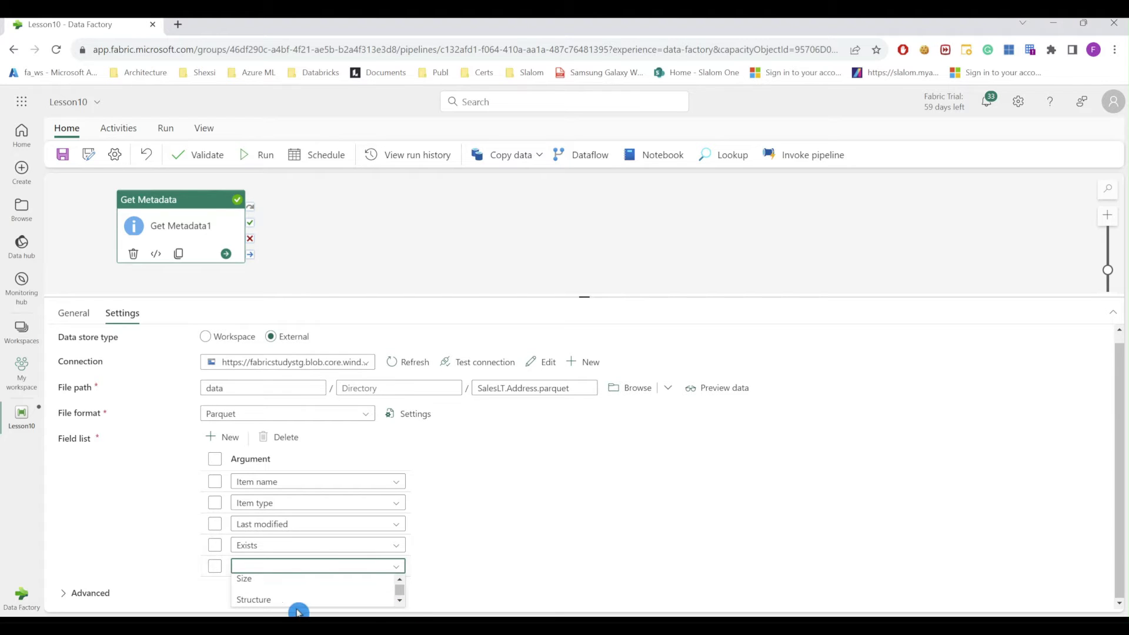
pyautogui.click(262, 600)
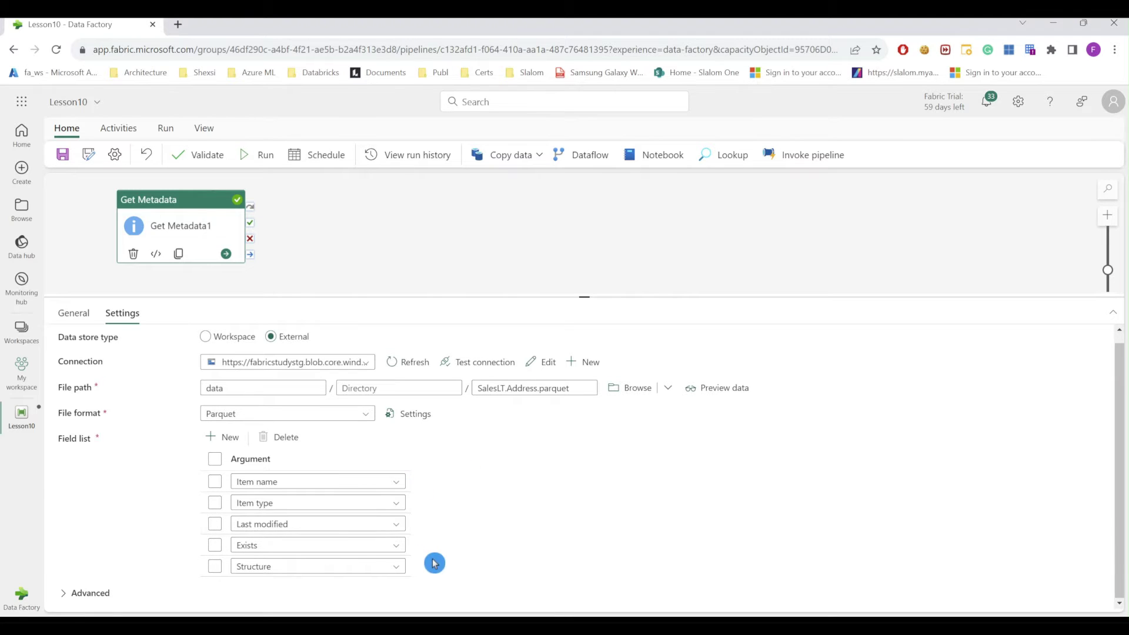
pyautogui.click(217, 438)
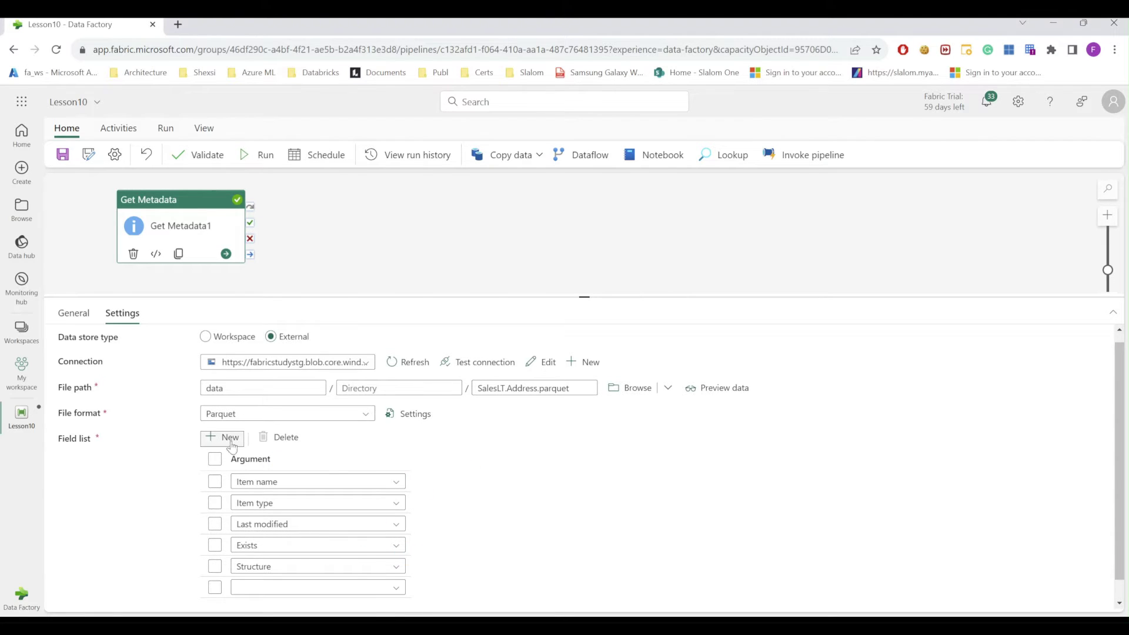
pyautogui.click(393, 588)
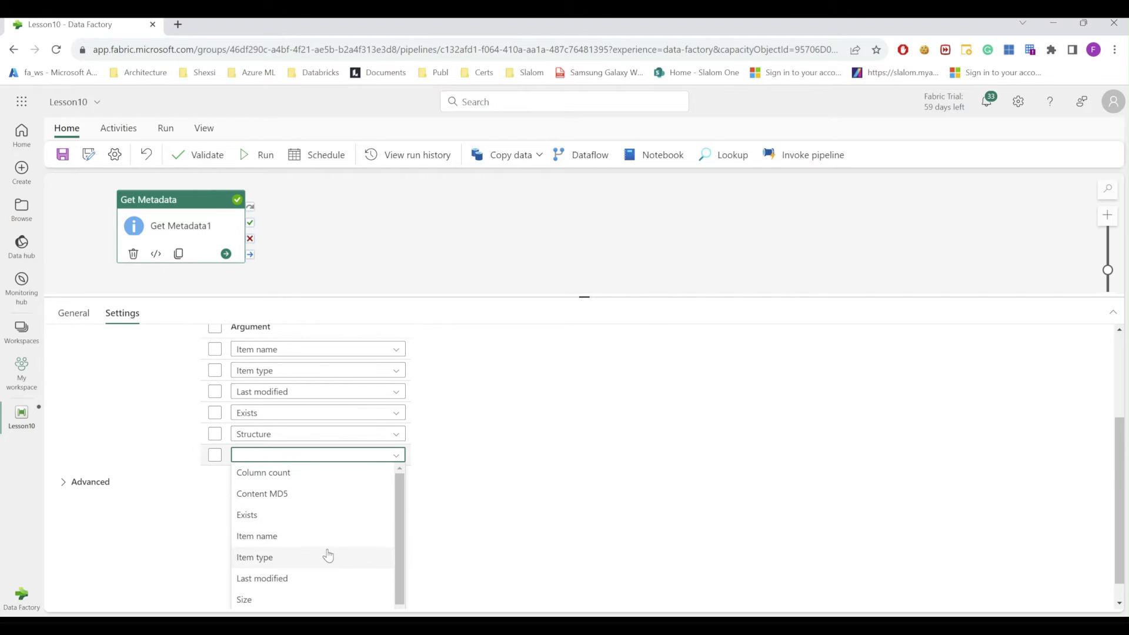
pyautogui.click(272, 478)
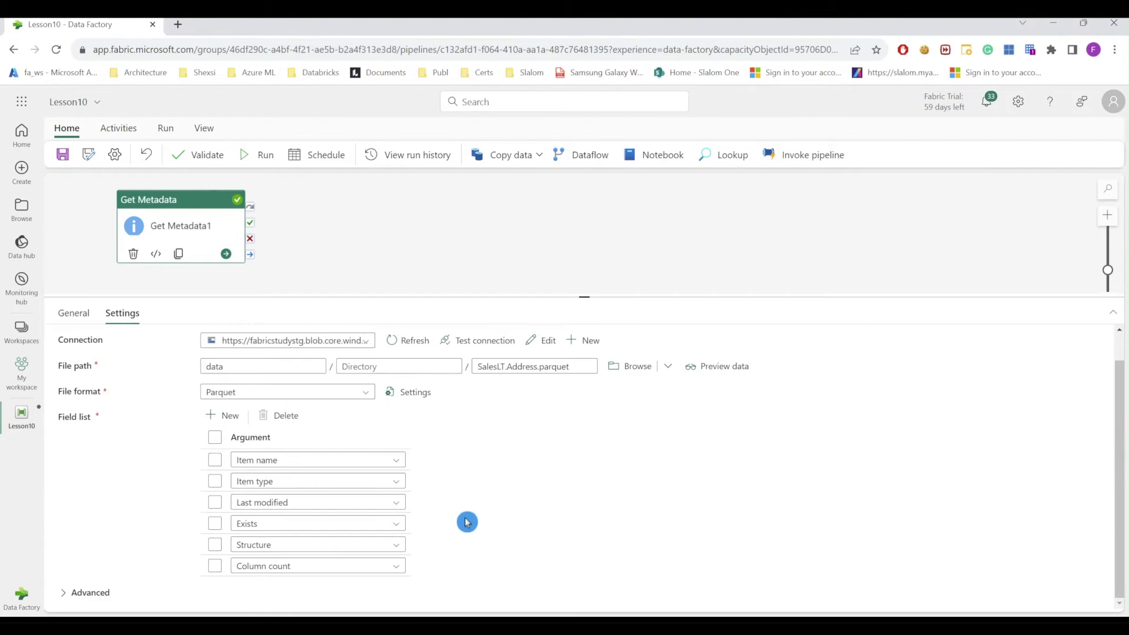
pyautogui.click(222, 416)
pyautogui.click(390, 585)
pyautogui.scroll(-3, 434, 582)
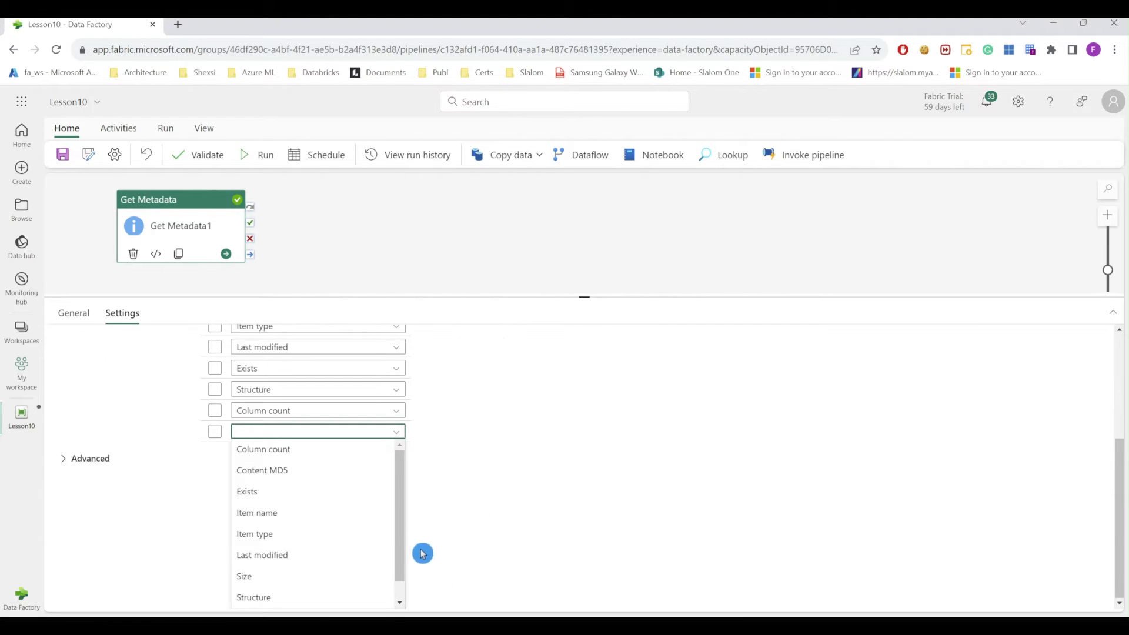
pyautogui.click(250, 582)
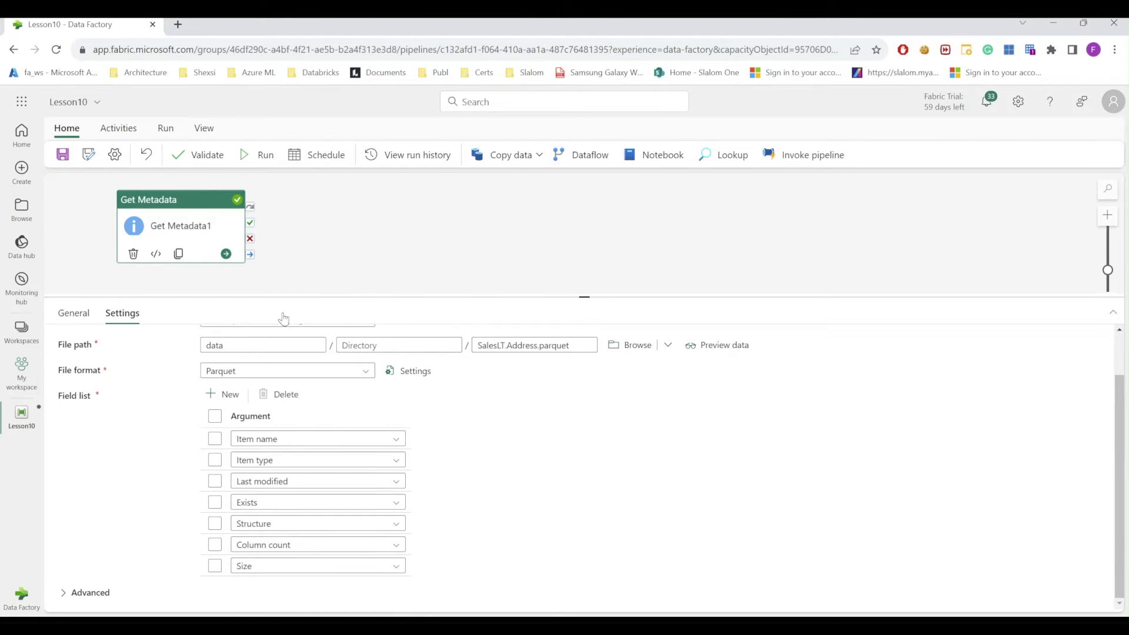
# Save and run the Lesson10 pipeline
pyautogui.click(64, 157)
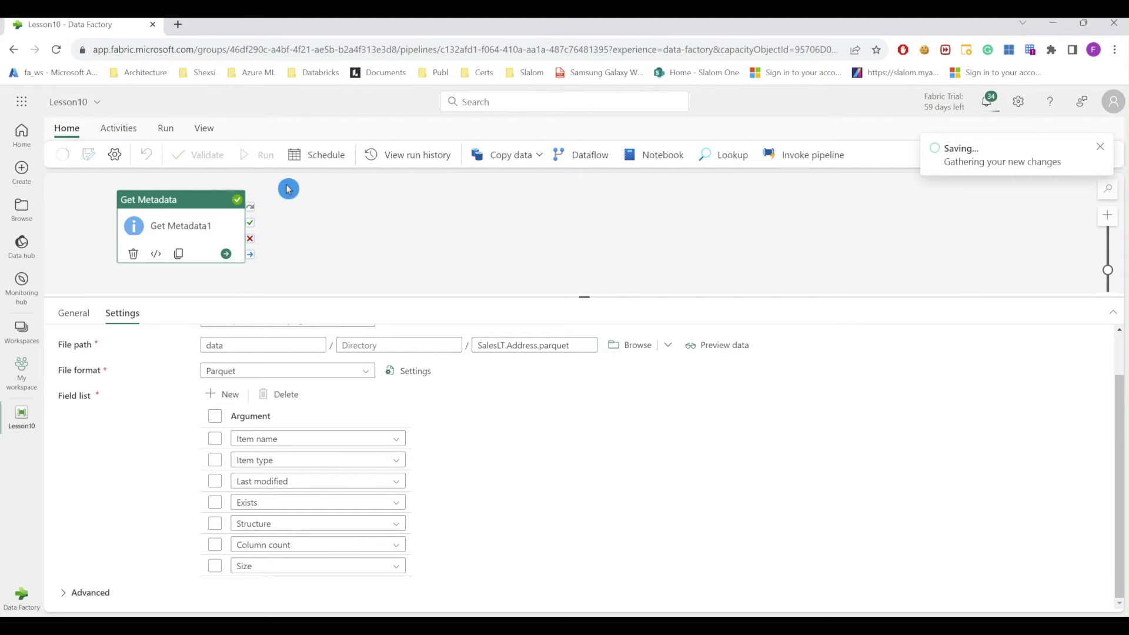
pyautogui.click(262, 156)
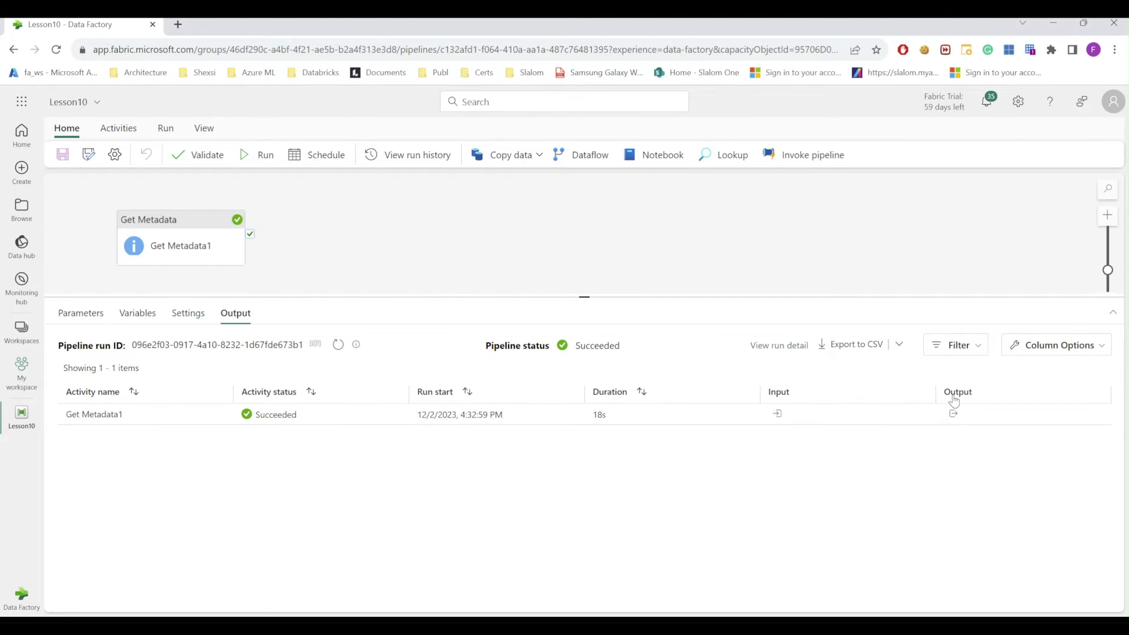
# Inspect Get Metadata1's full-size output JSON: column structure, size 35607, columnCount 9
pyautogui.click(954, 413)
pyautogui.click(887, 326)
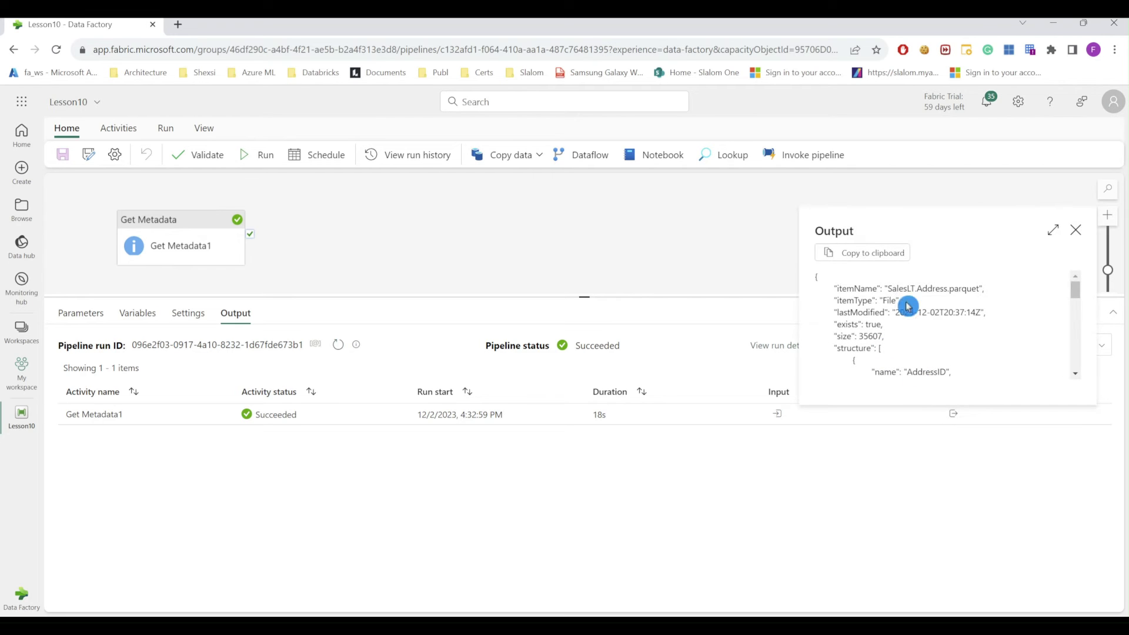
pyautogui.click(1053, 230)
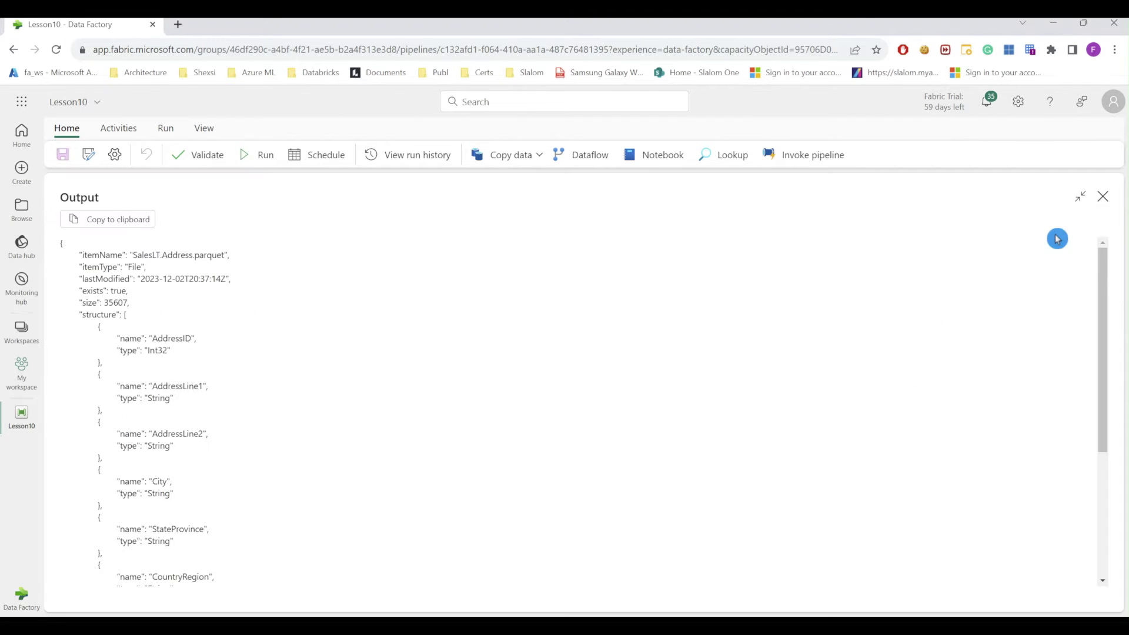
pyautogui.click(170, 373)
pyautogui.moveTo(230, 256)
pyautogui.mouseDown()
pyautogui.moveTo(222, 272)
pyautogui.moveTo(152, 285)
pyautogui.moveTo(226, 291)
pyautogui.moveTo(210, 326)
pyautogui.moveTo(219, 344)
pyautogui.moveTo(206, 344)
pyautogui.mouseUp()
pyautogui.click(154, 297)
pyautogui.moveTo(104, 303); pyautogui.dragTo(103, 332)
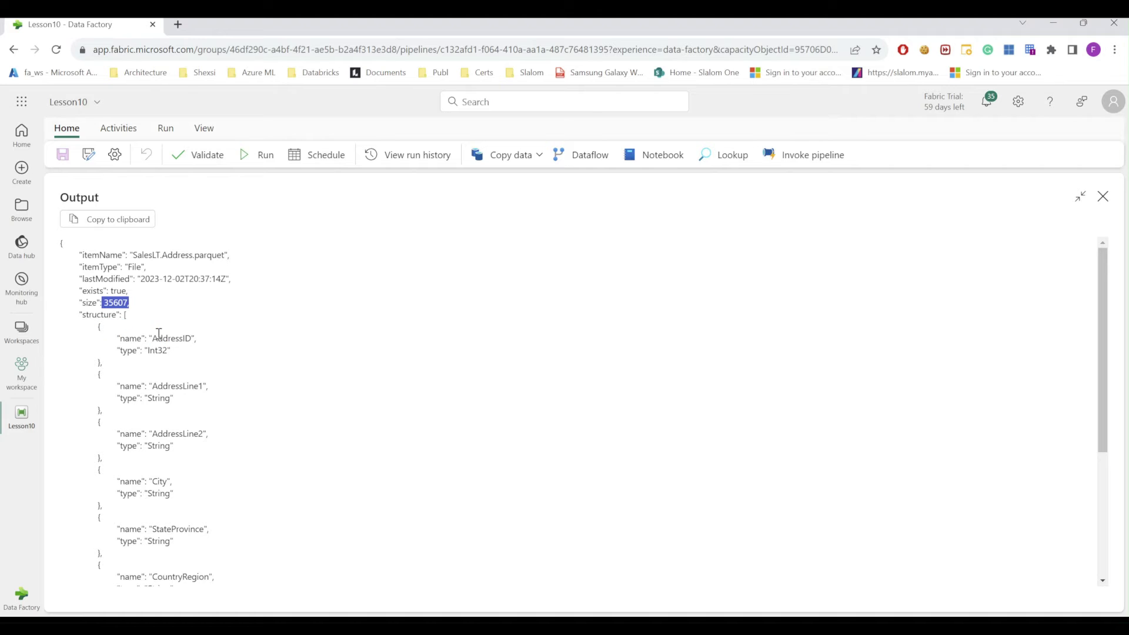
pyautogui.scroll(-4, 154, 326)
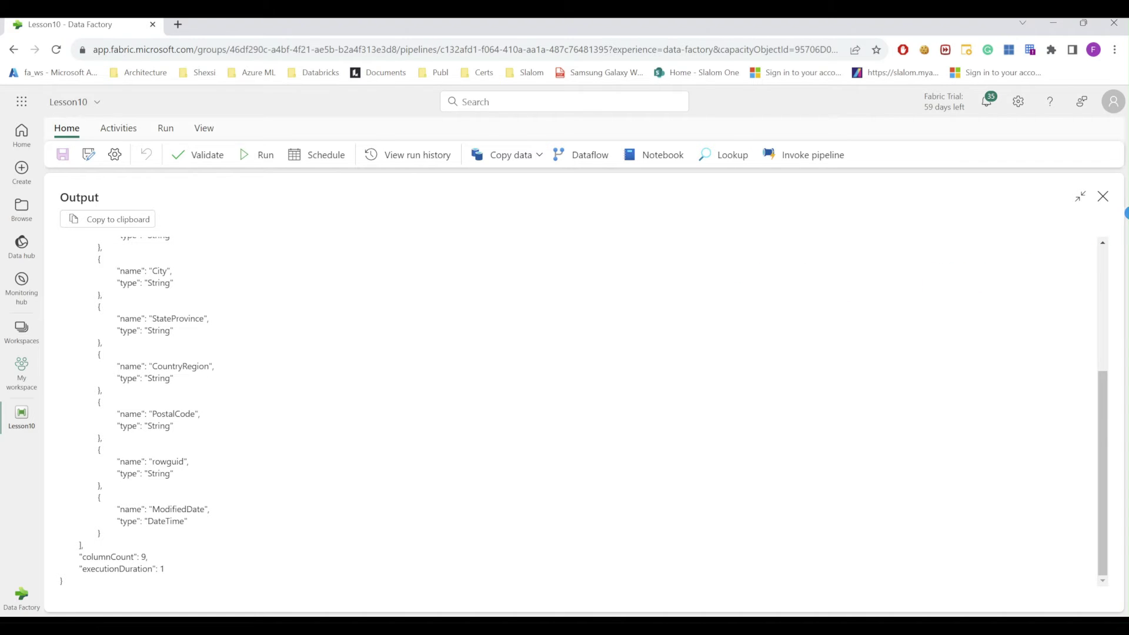
# Close the output viewer and return to the pipeline canvas
pyautogui.click(1103, 197)
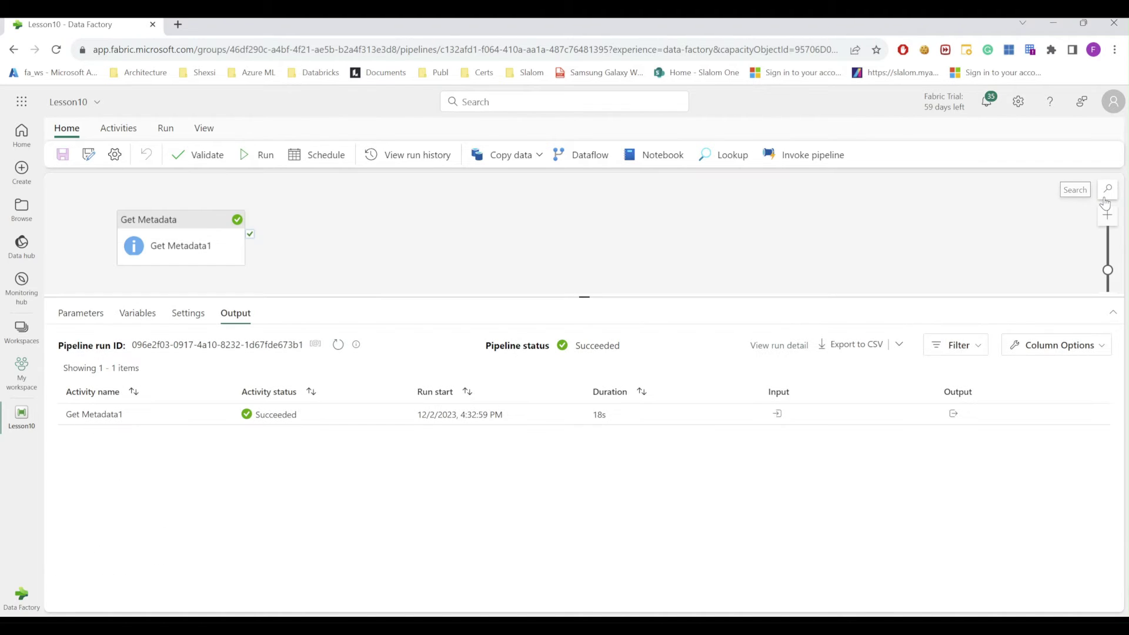
pyautogui.click(358, 348)
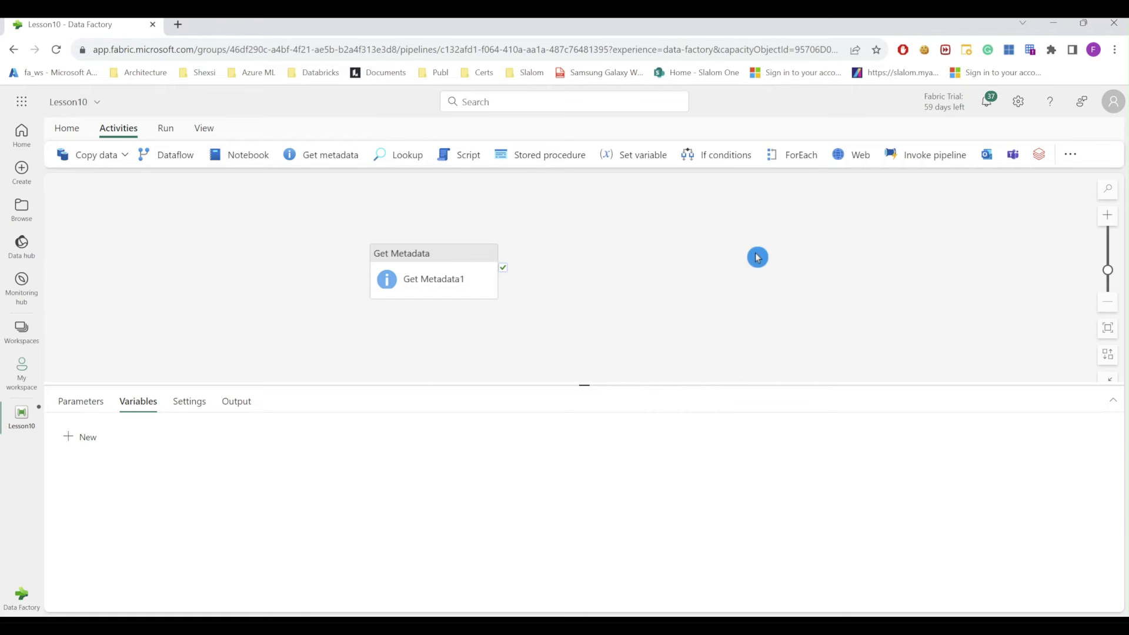
# Add a ForEach activity right of Get Metadata1, running after it succeeds
pyautogui.click(795, 157)
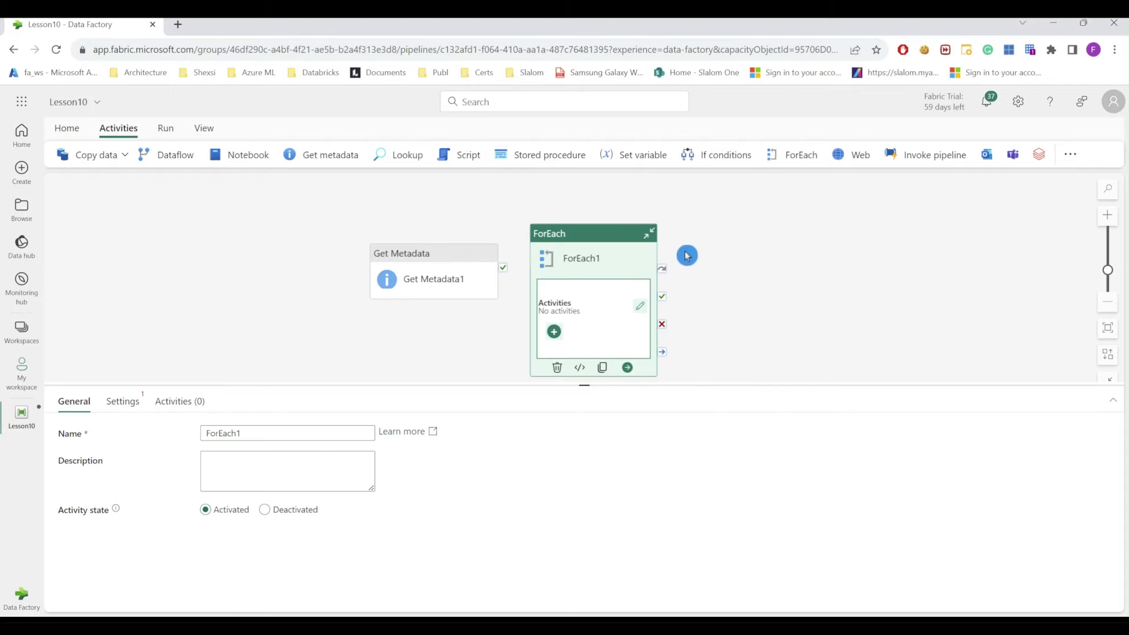
pyautogui.moveTo(588, 252); pyautogui.dragTo(630, 230)
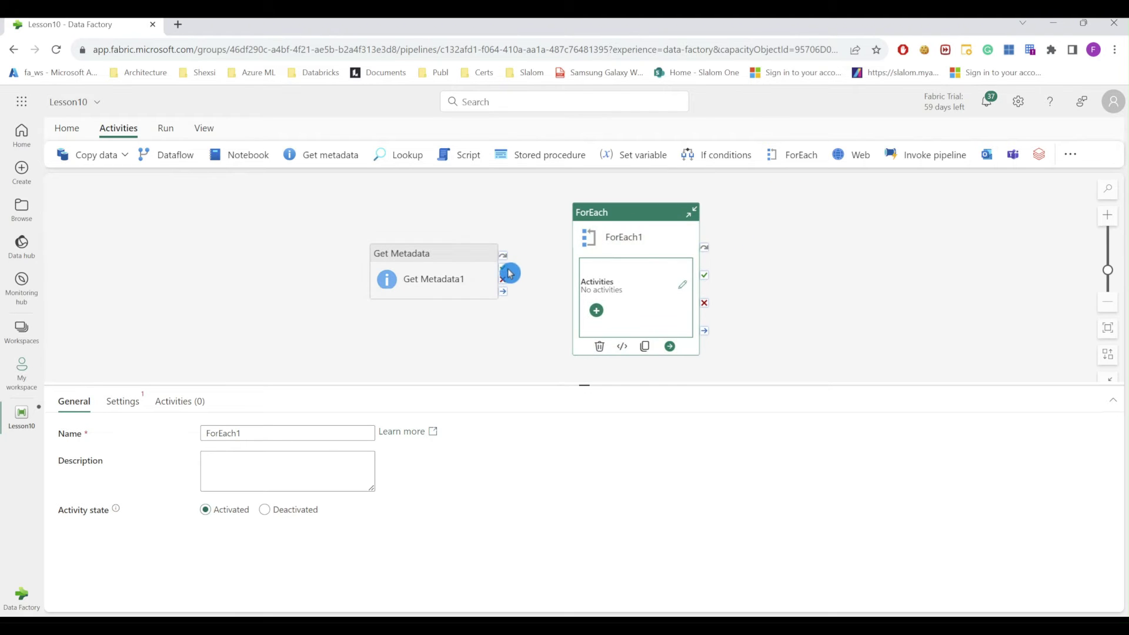
pyautogui.moveTo(503, 267); pyautogui.dragTo(581, 278)
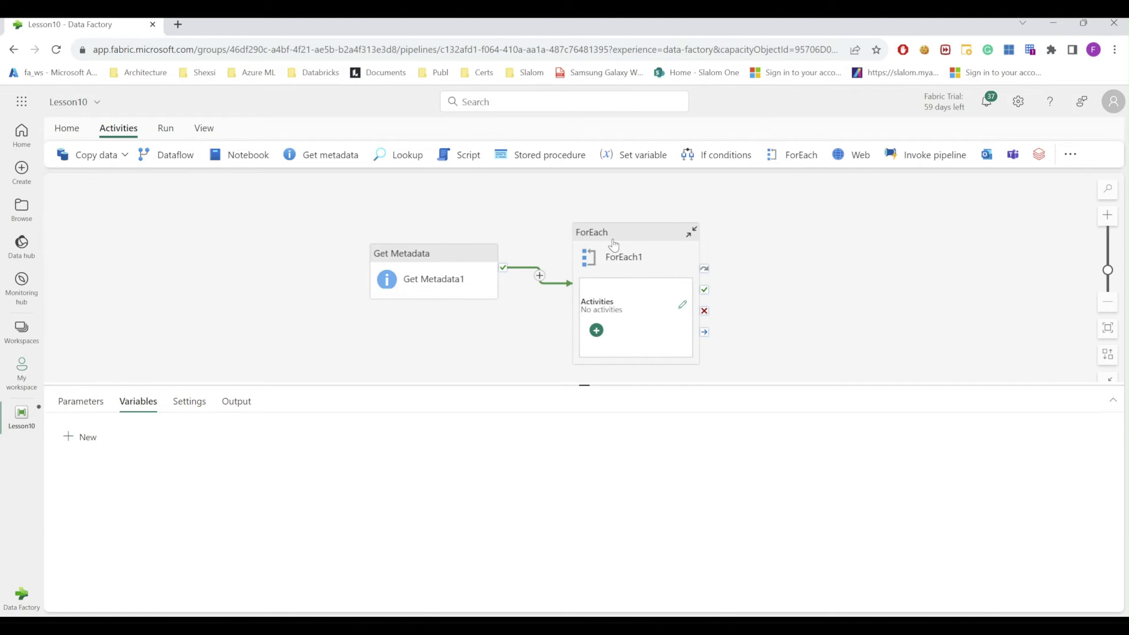
pyautogui.moveTo(613, 244); pyautogui.dragTo(612, 224)
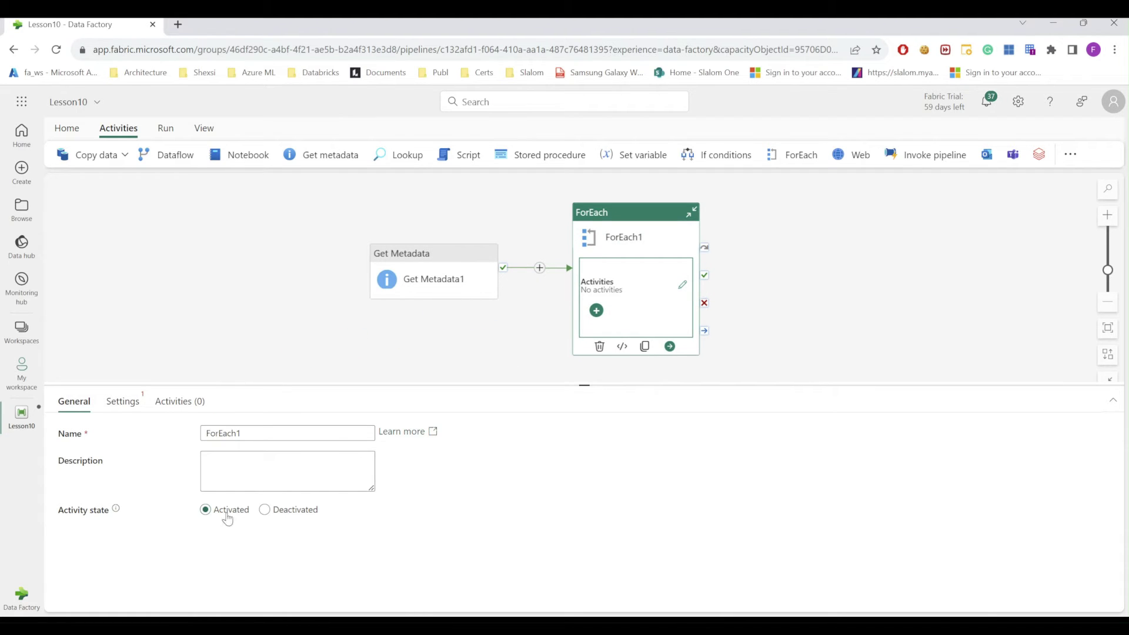
pyautogui.click(122, 400)
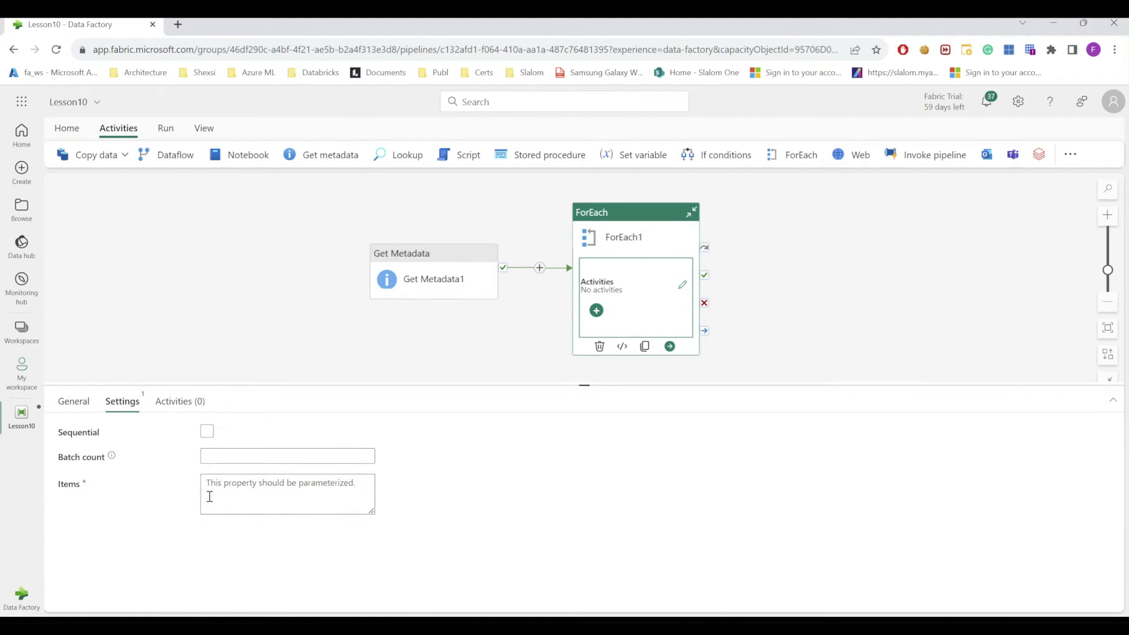
pyautogui.click(246, 487)
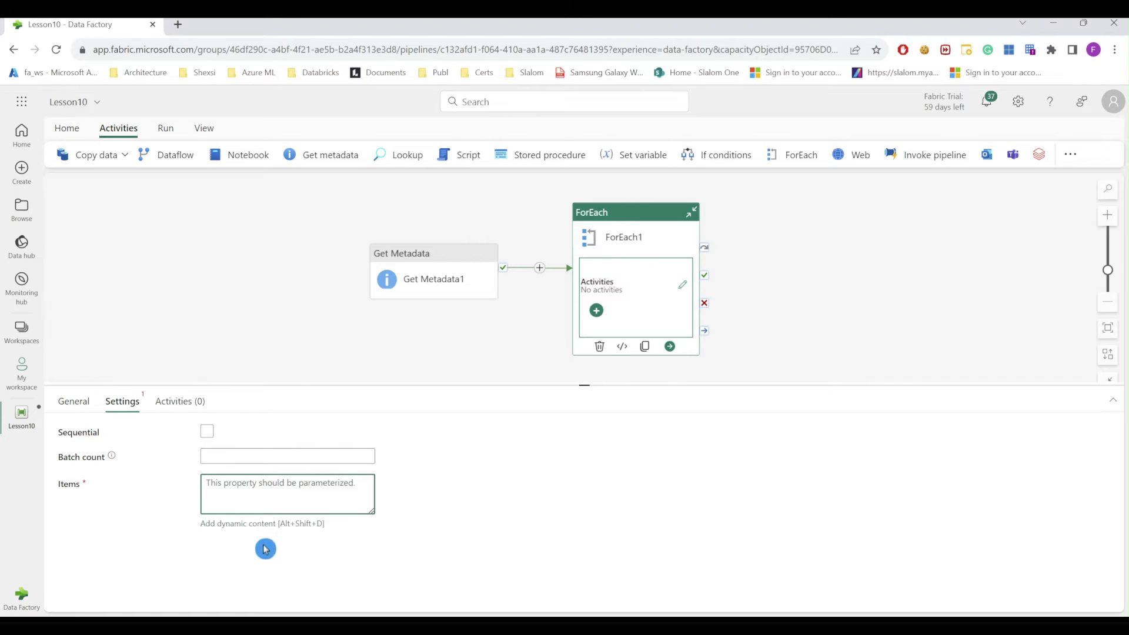
pyautogui.click(252, 525)
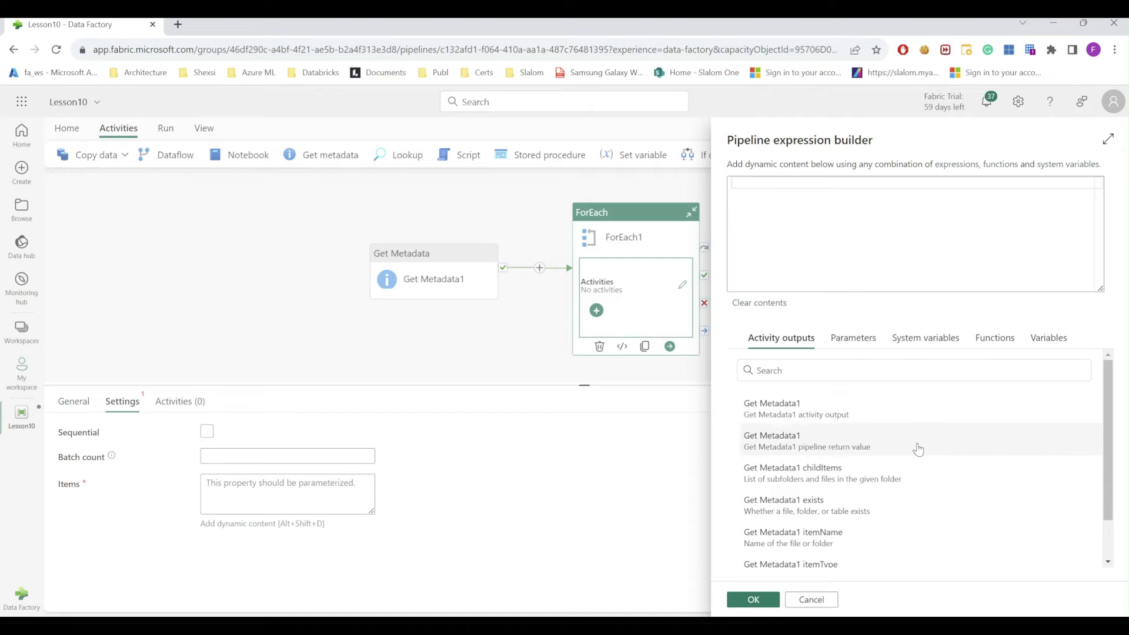
pyautogui.click(839, 471)
pyautogui.click(756, 604)
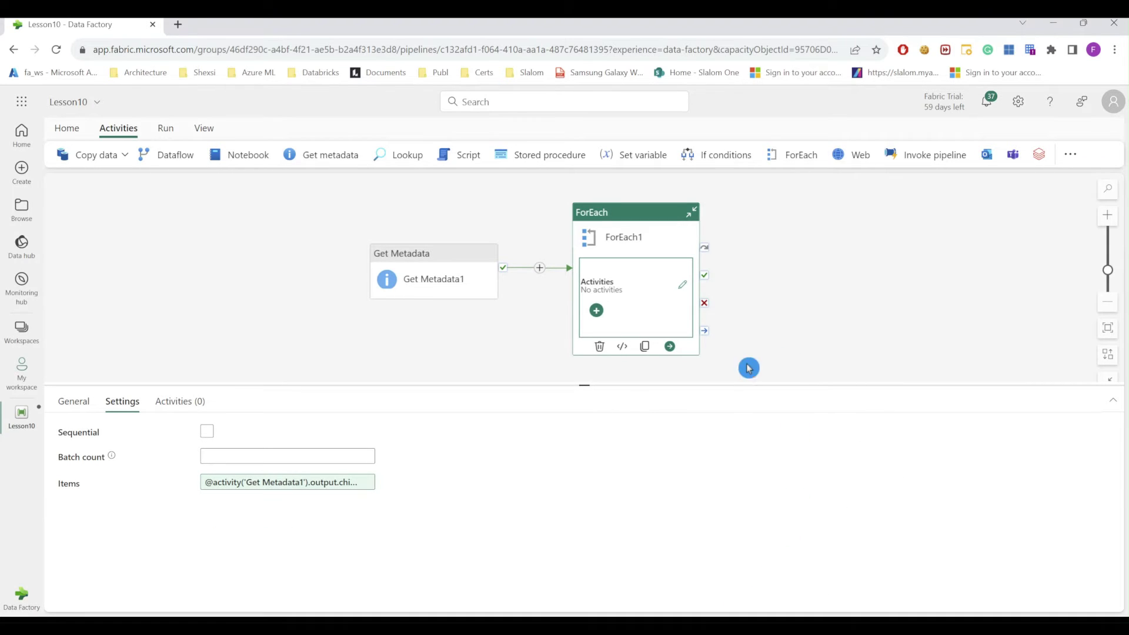
pyautogui.moveTo(584, 386); pyautogui.dragTo(585, 412)
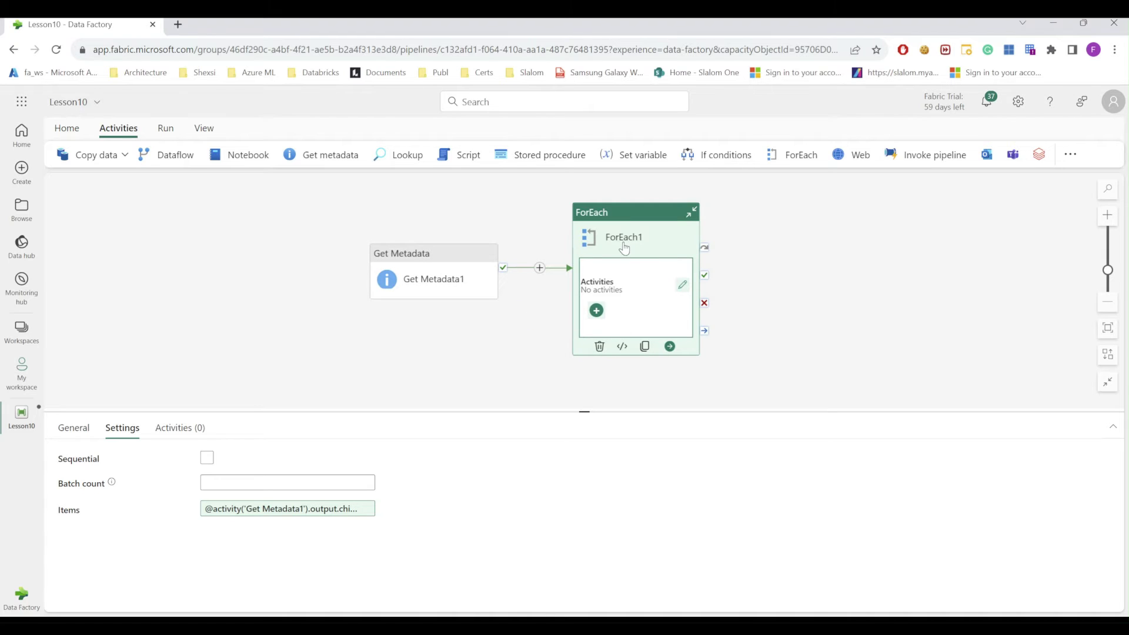
# Add a Get Metadata activity (Get Metadata2) inside the ForEach1 loop
pyautogui.click(597, 311)
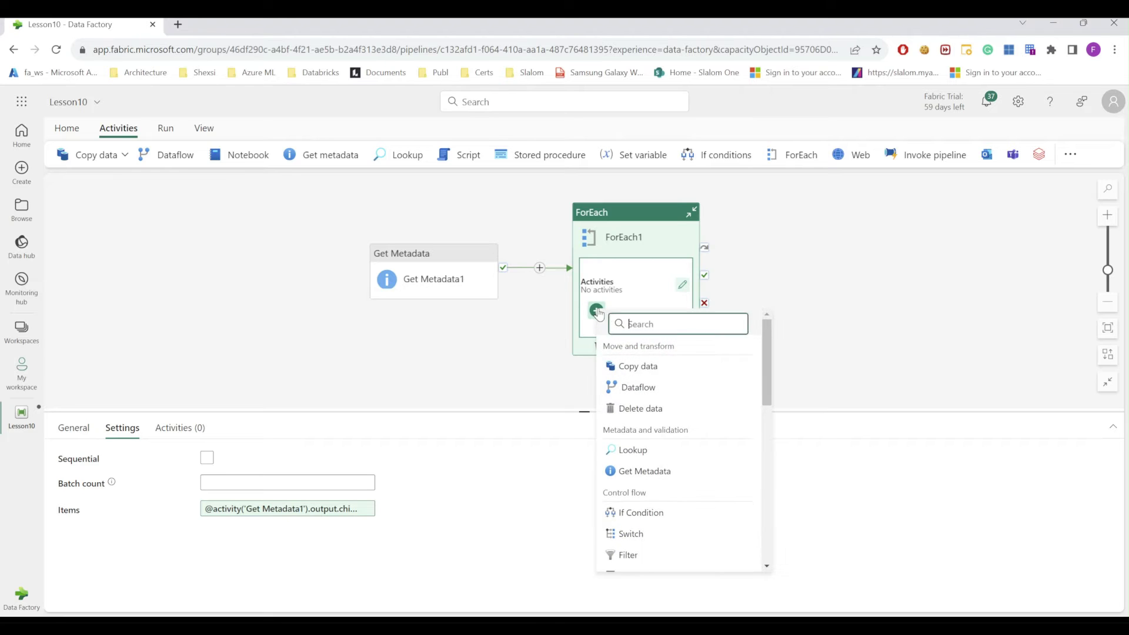
pyautogui.click(654, 471)
pyautogui.doubleClick(622, 227)
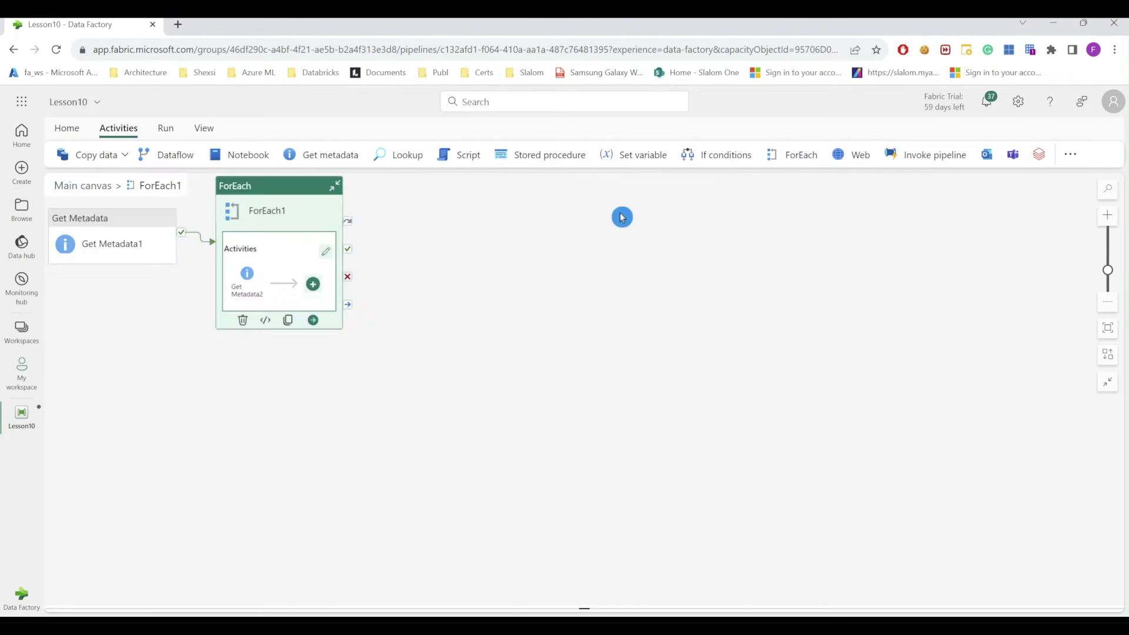
pyautogui.moveTo(556, 202); pyautogui.dragTo(301, 276)
# Point Get Metadata2 at the data container via fabricstudystg, with Parquet file format
pyautogui.click(131, 430)
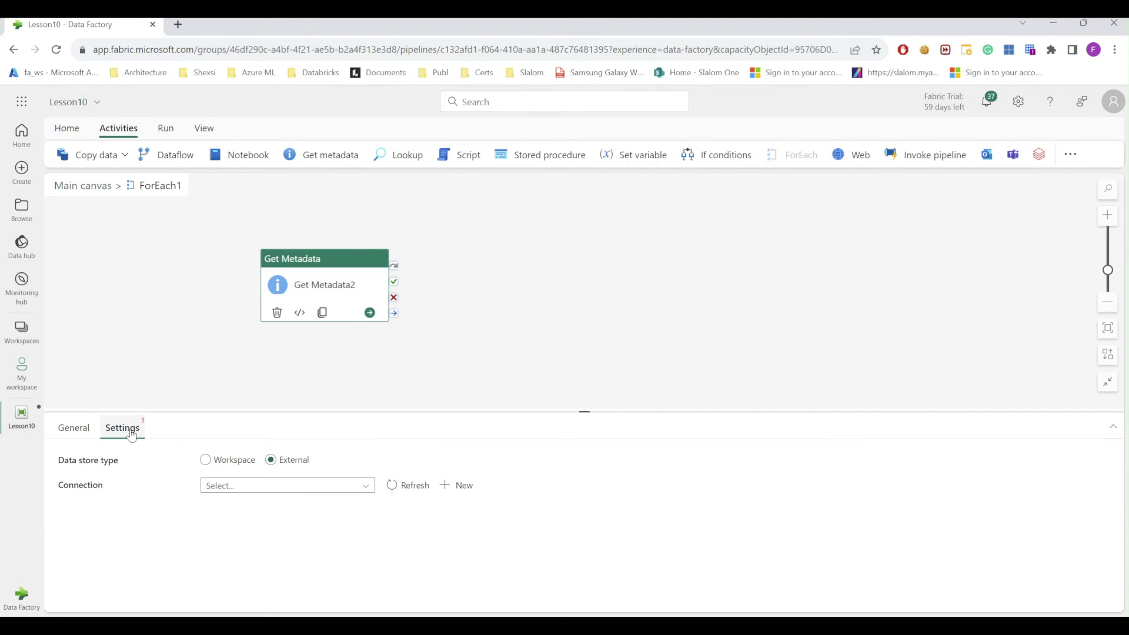
pyautogui.click(365, 486)
pyautogui.scroll(-5, 370, 581)
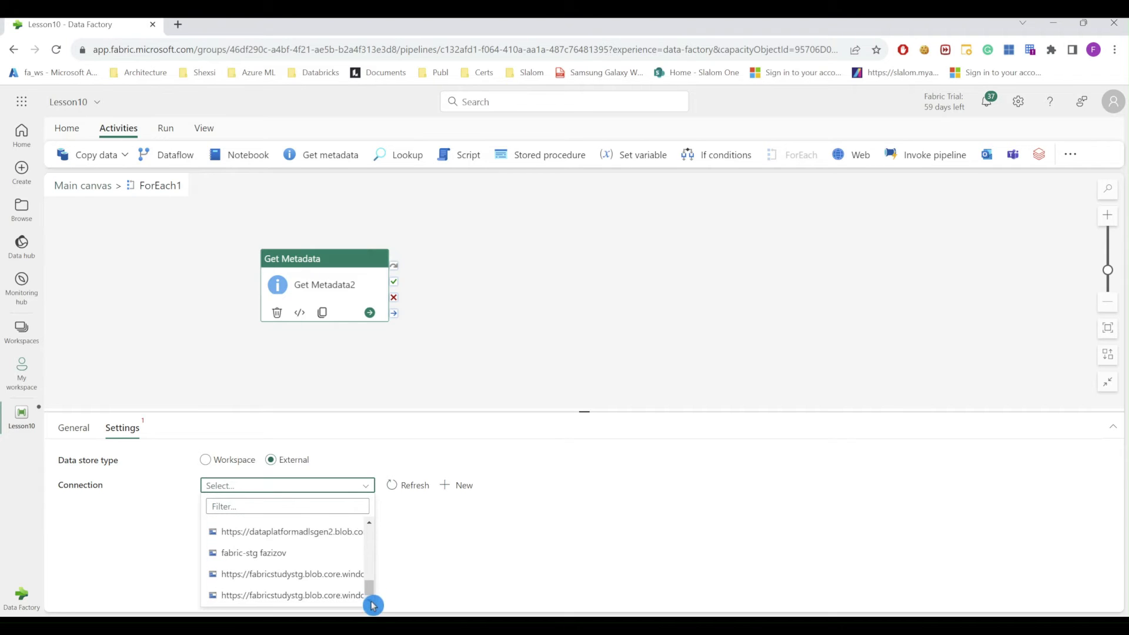
pyautogui.click(341, 596)
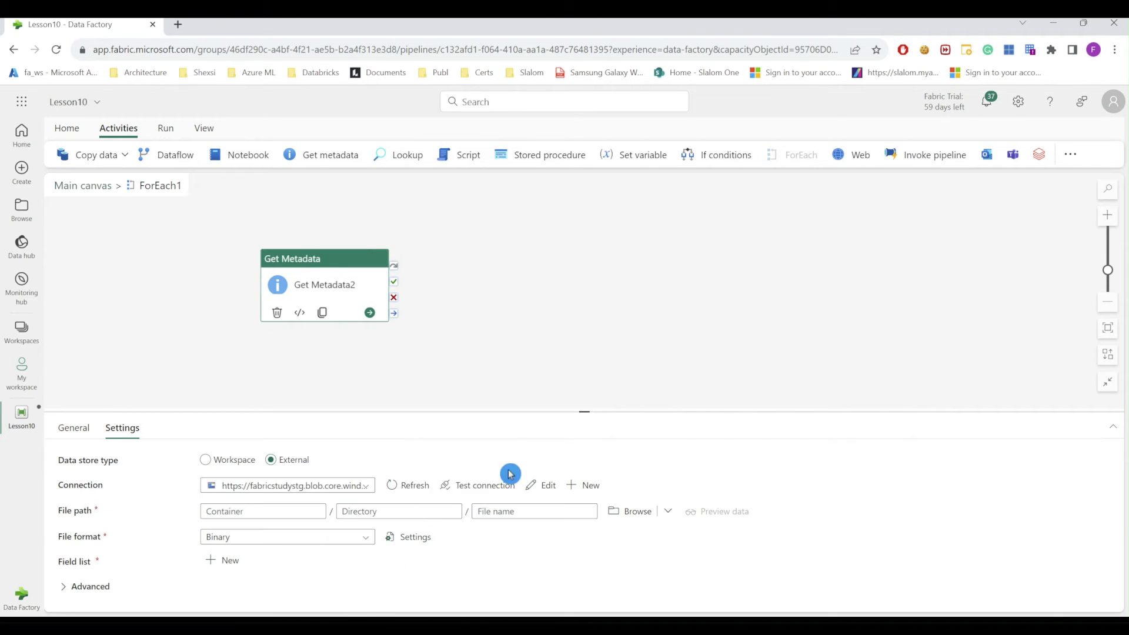
pyautogui.click(638, 512)
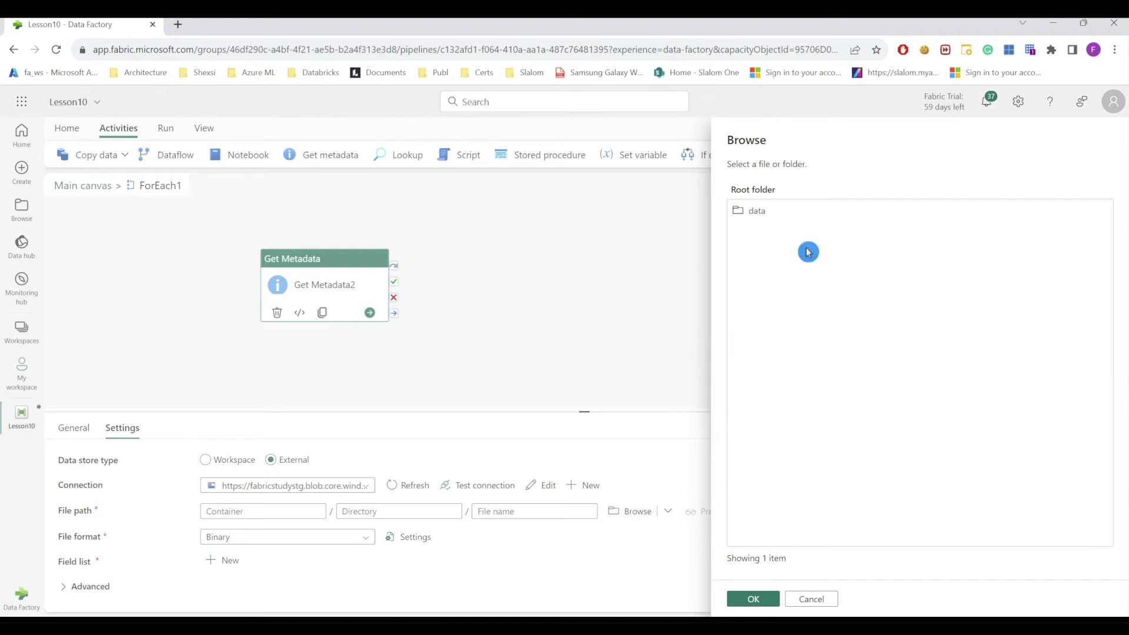
pyautogui.doubleClick(745, 213)
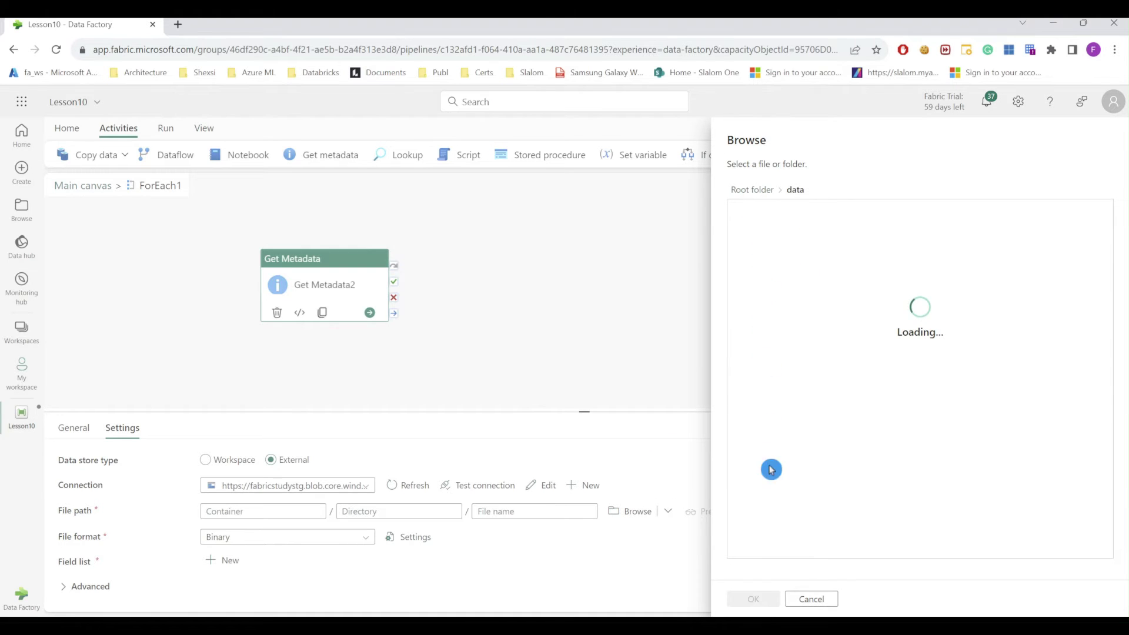
pyautogui.click(753, 600)
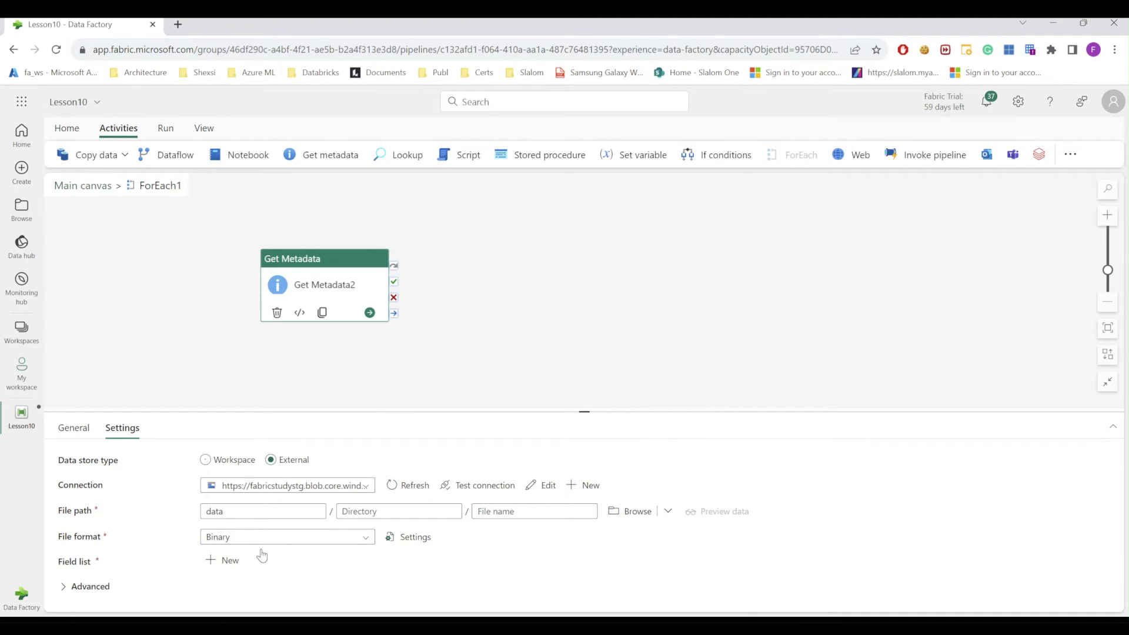
pyautogui.click(342, 541)
pyautogui.scroll(-3, 295, 605)
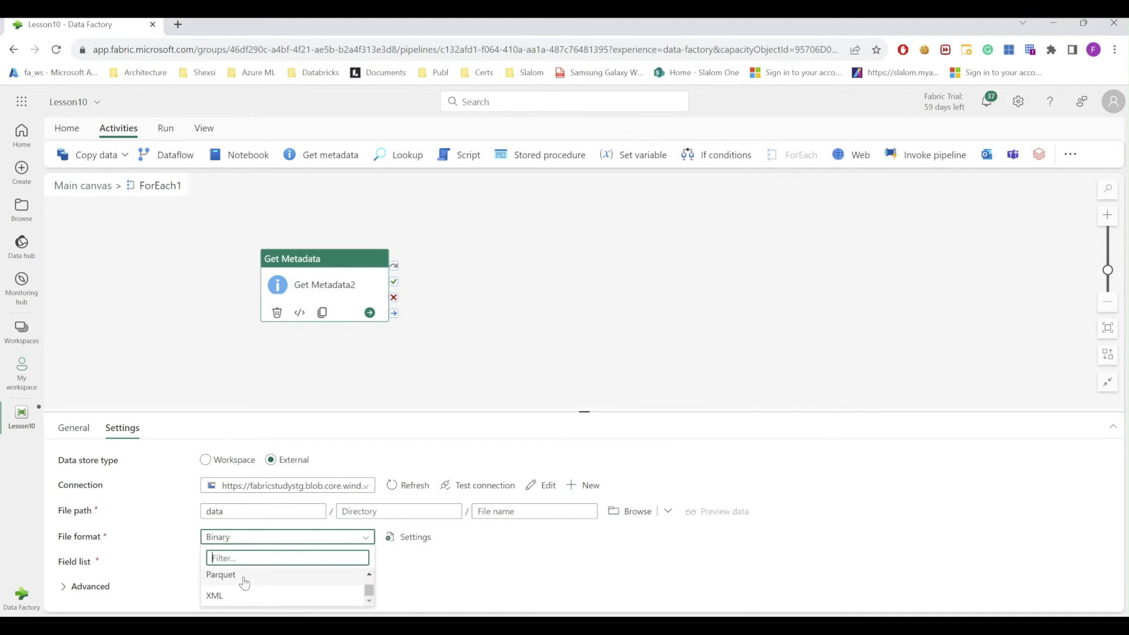
pyautogui.click(245, 580)
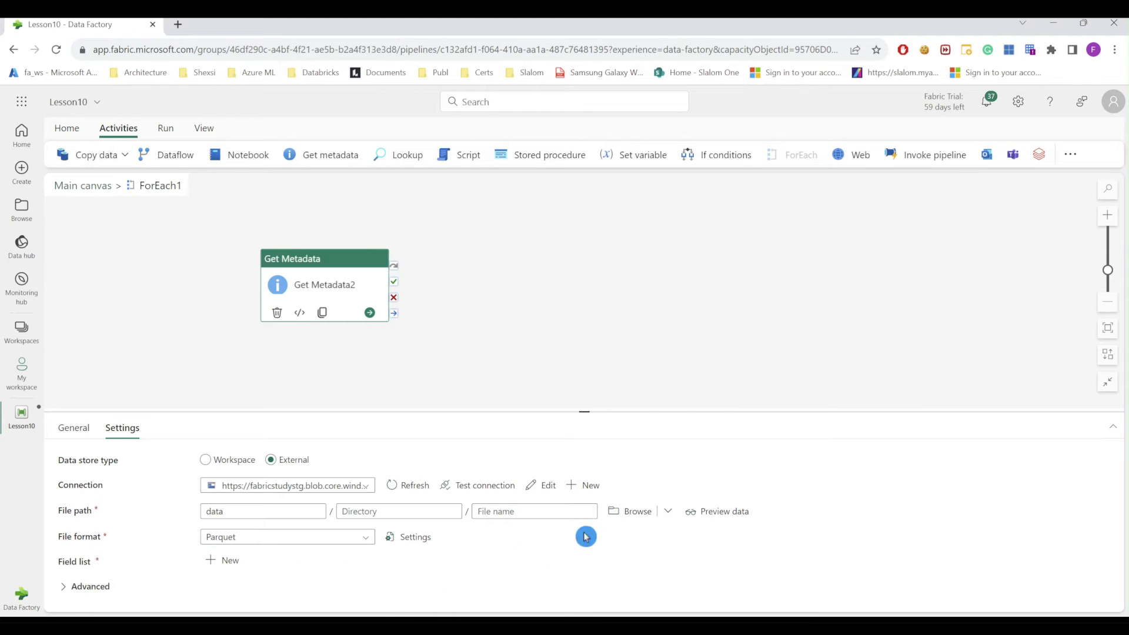
pyautogui.moveTo(584, 411); pyautogui.dragTo(584, 341)
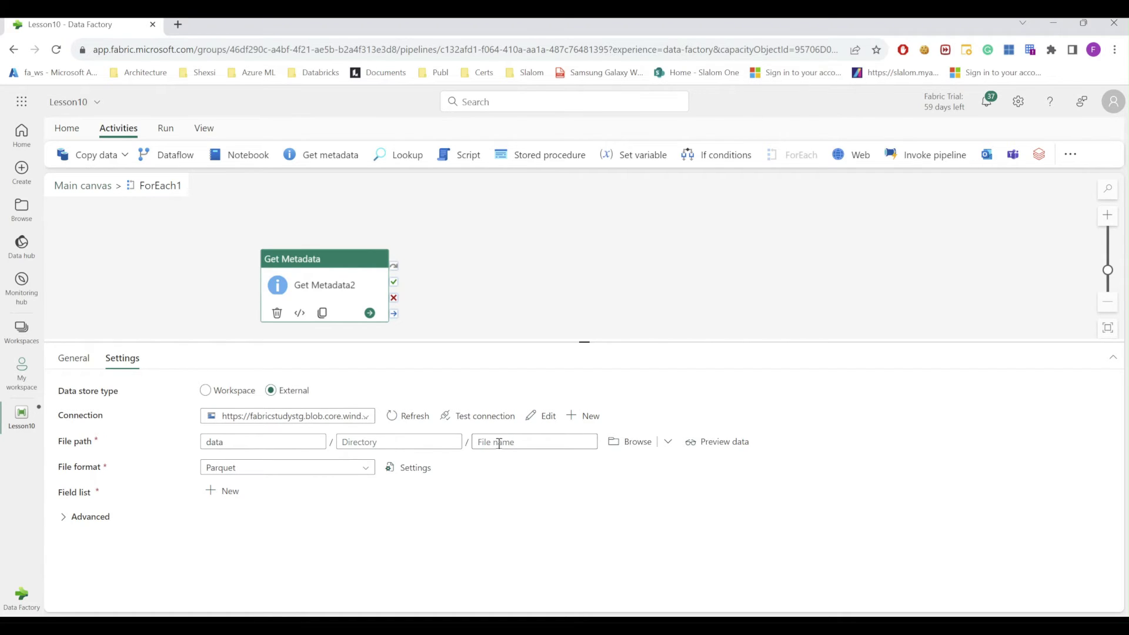
pyautogui.click(518, 439)
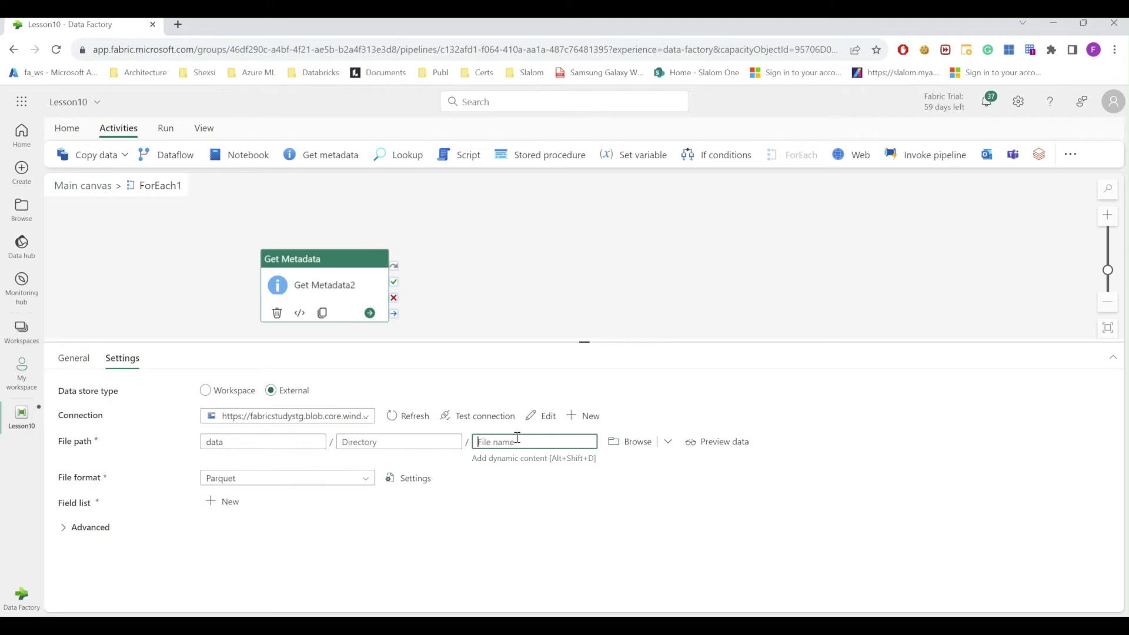
pyautogui.click(517, 461)
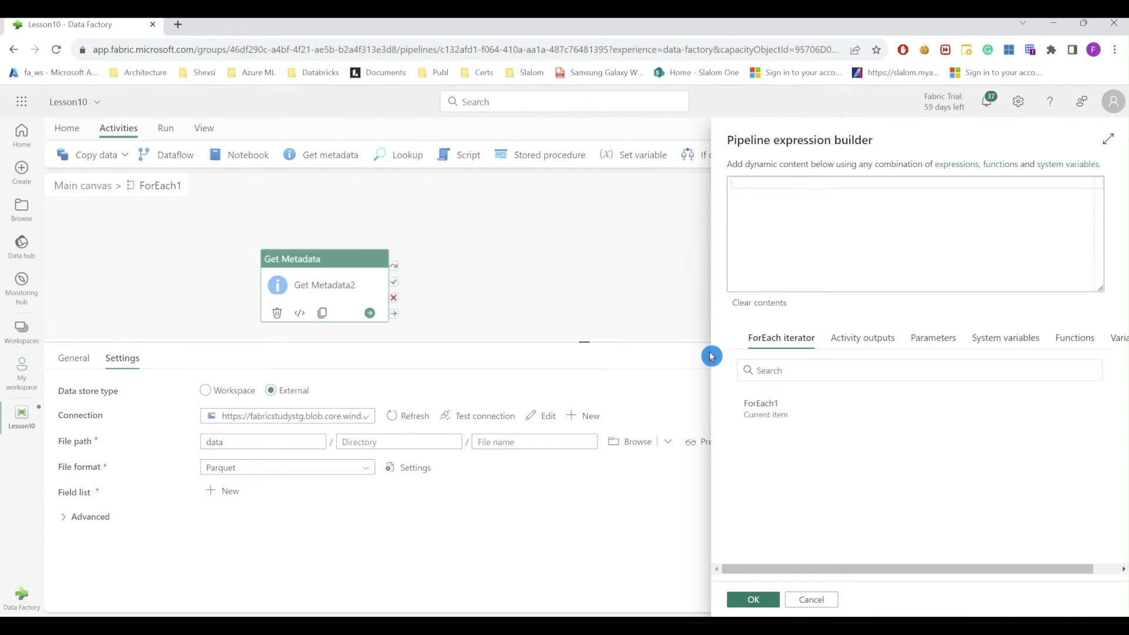
pyautogui.click(766, 420)
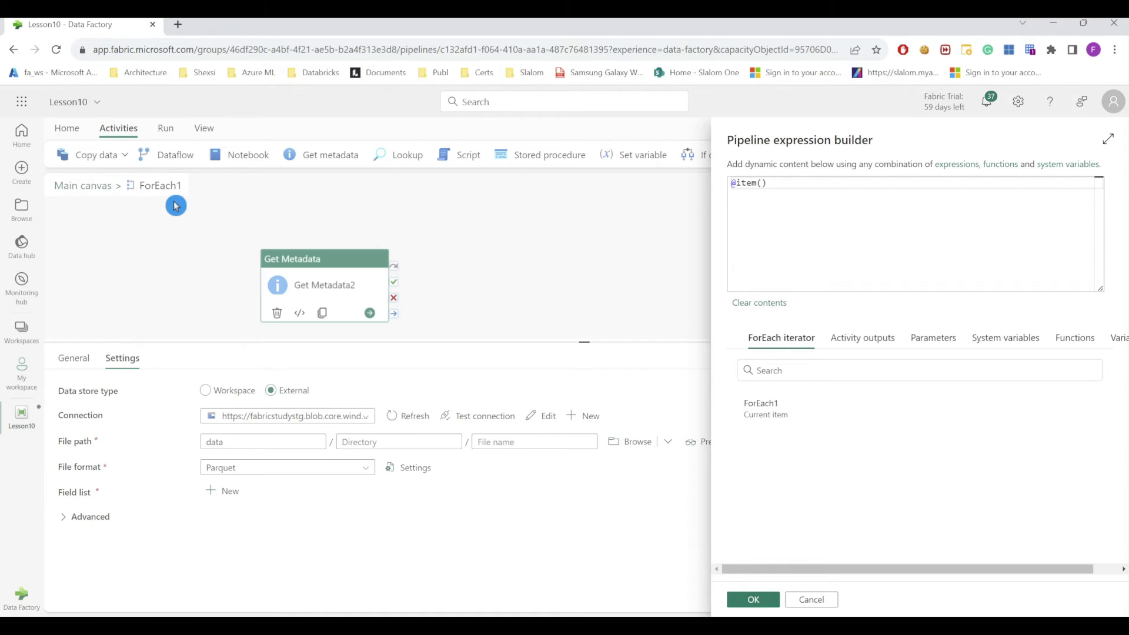
pyautogui.click(795, 189)
pyautogui.click(752, 599)
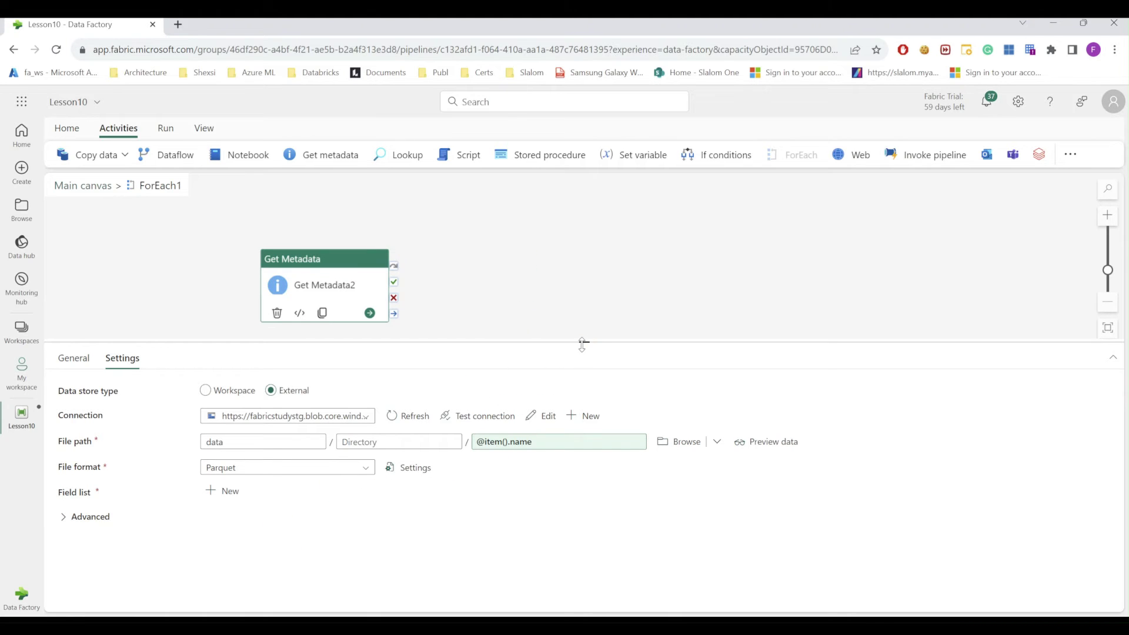
# Add Structure to Get Metadata2's field list and return to the main canvas
pyautogui.moveTo(583, 342); pyautogui.dragTo(583, 351)
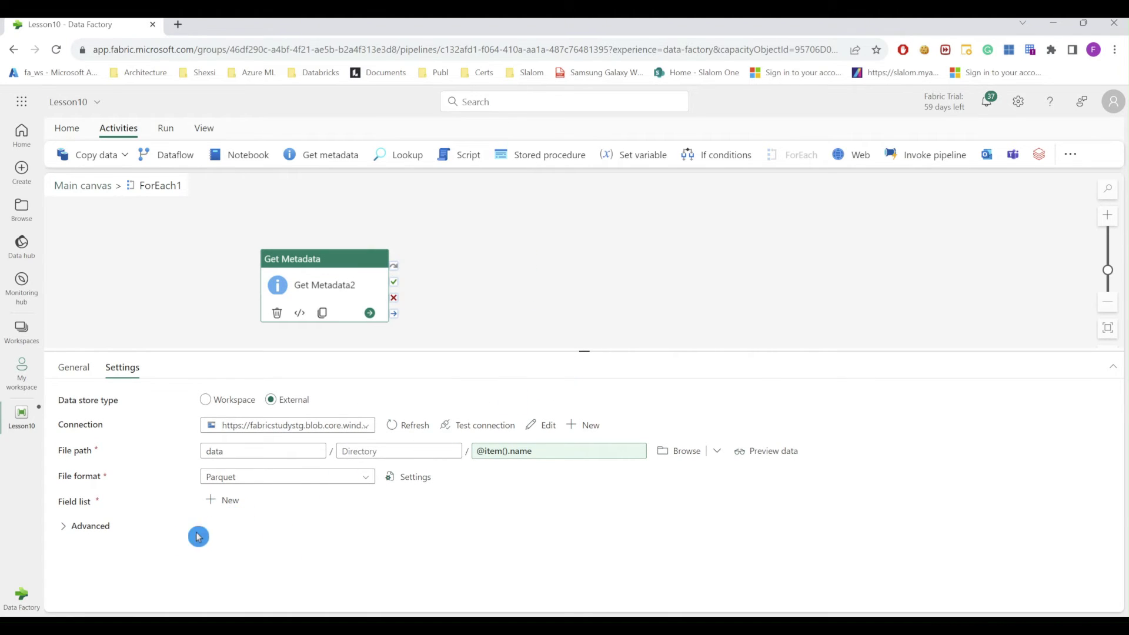
pyautogui.click(216, 501)
pyautogui.click(401, 546)
pyautogui.scroll(-3, 390, 583)
pyautogui.scroll(-1, 294, 585)
pyautogui.click(268, 575)
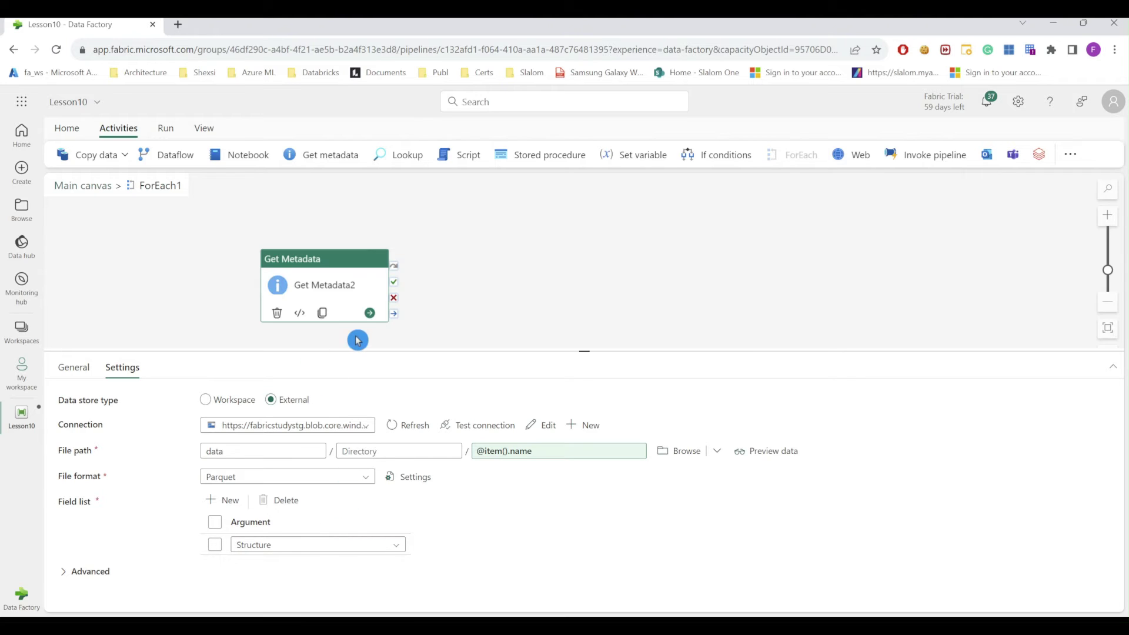
pyautogui.click(91, 188)
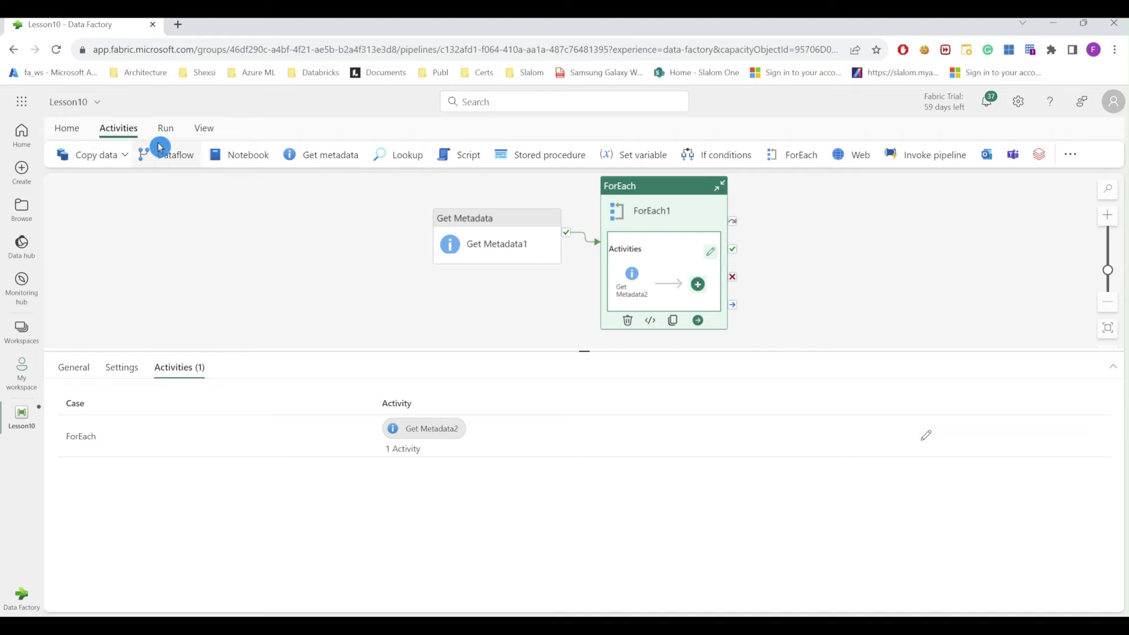
# Save the Lesson10 pipeline and run it until all activities succeed
pyautogui.click(74, 132)
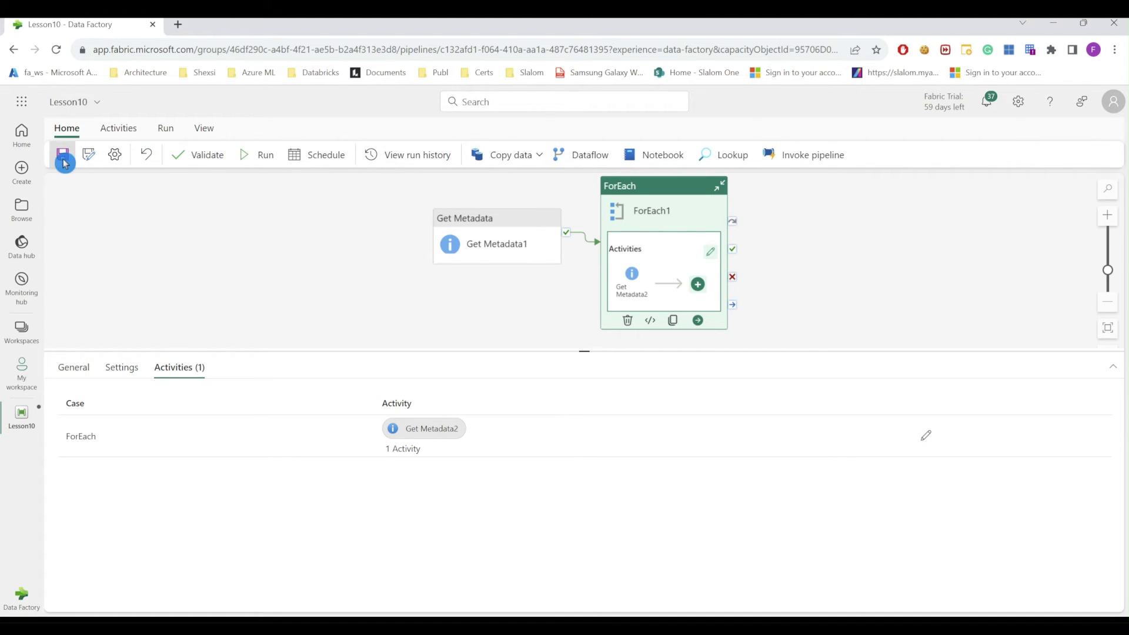
pyautogui.click(64, 159)
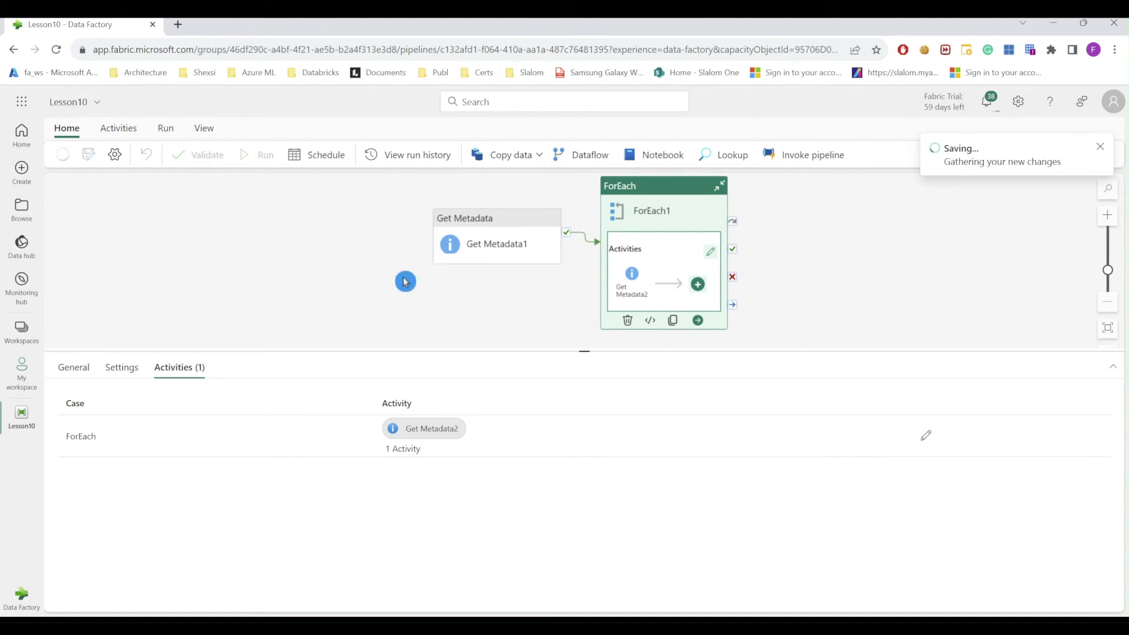
pyautogui.click(263, 155)
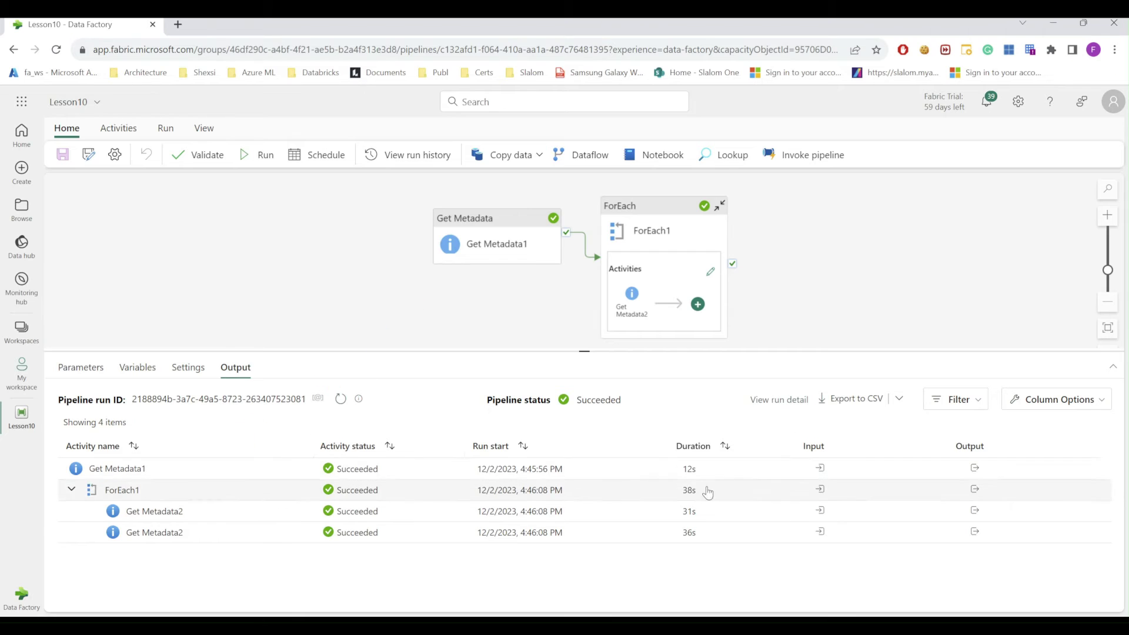
# Inspect Get Metadata1's run output, then close it
pyautogui.click(975, 469)
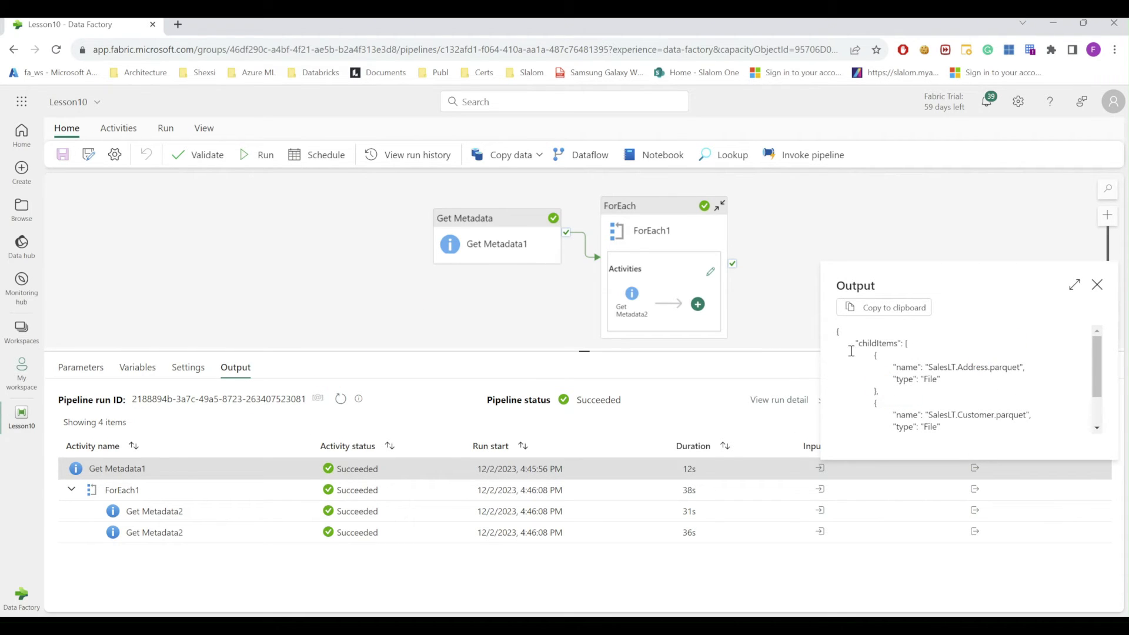
pyautogui.scroll(-2, 952, 367)
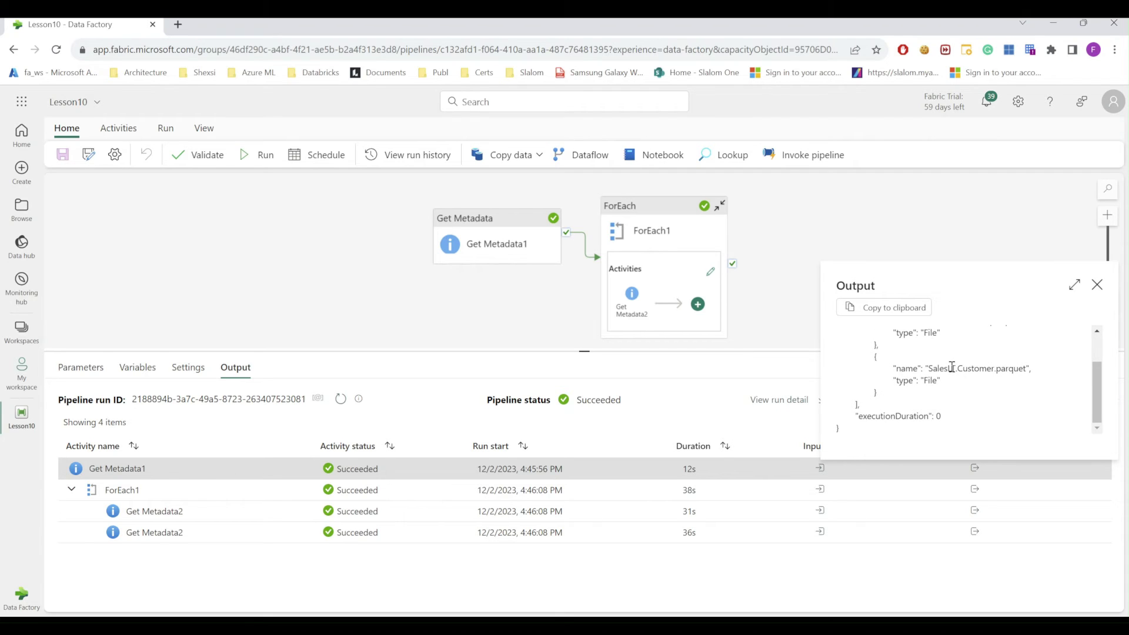
pyautogui.scroll(3, 952, 367)
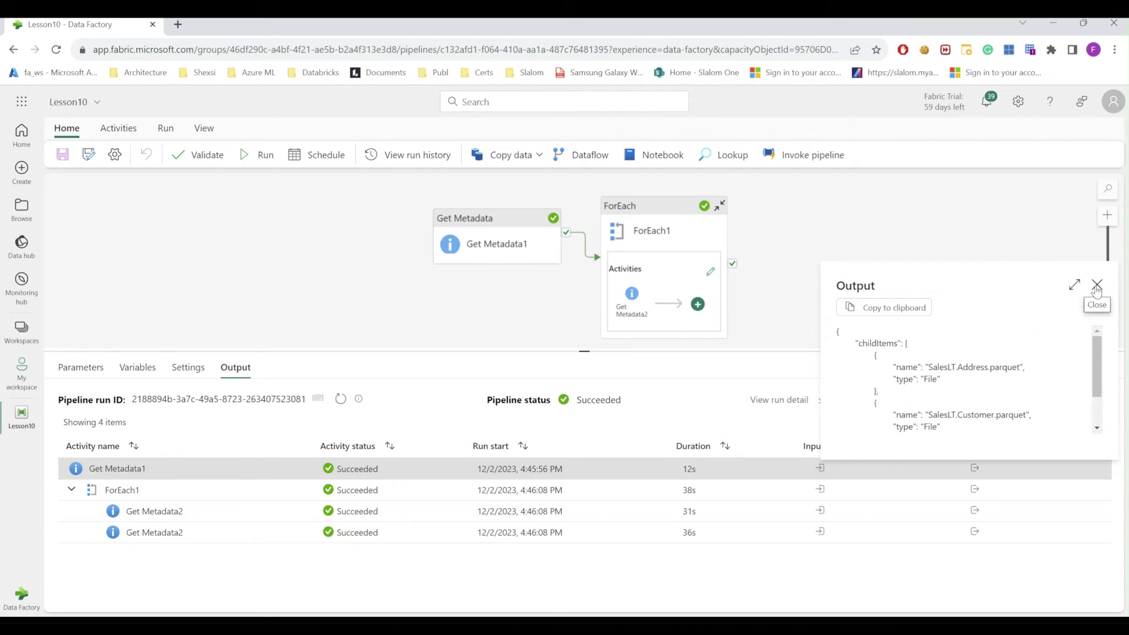
pyautogui.hotkey('ctrl', 'a')
pyautogui.click(911, 371)
pyautogui.click(1097, 285)
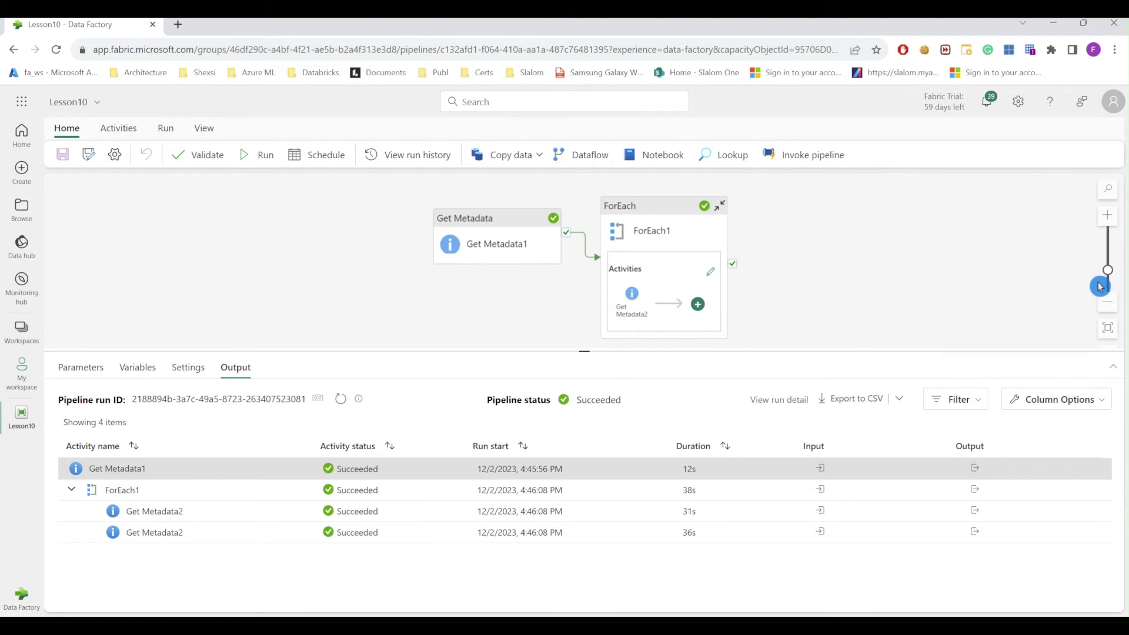
pyautogui.click(547, 421)
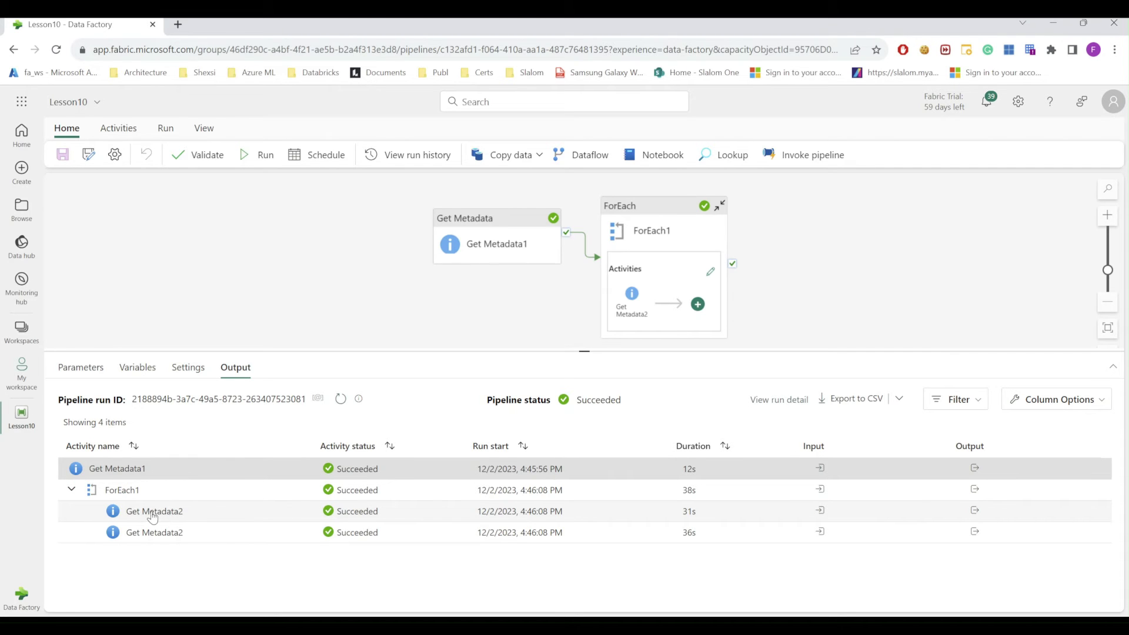
# Review the structure JSON of both Get Metadata2 runs and close each output
pyautogui.click(975, 511)
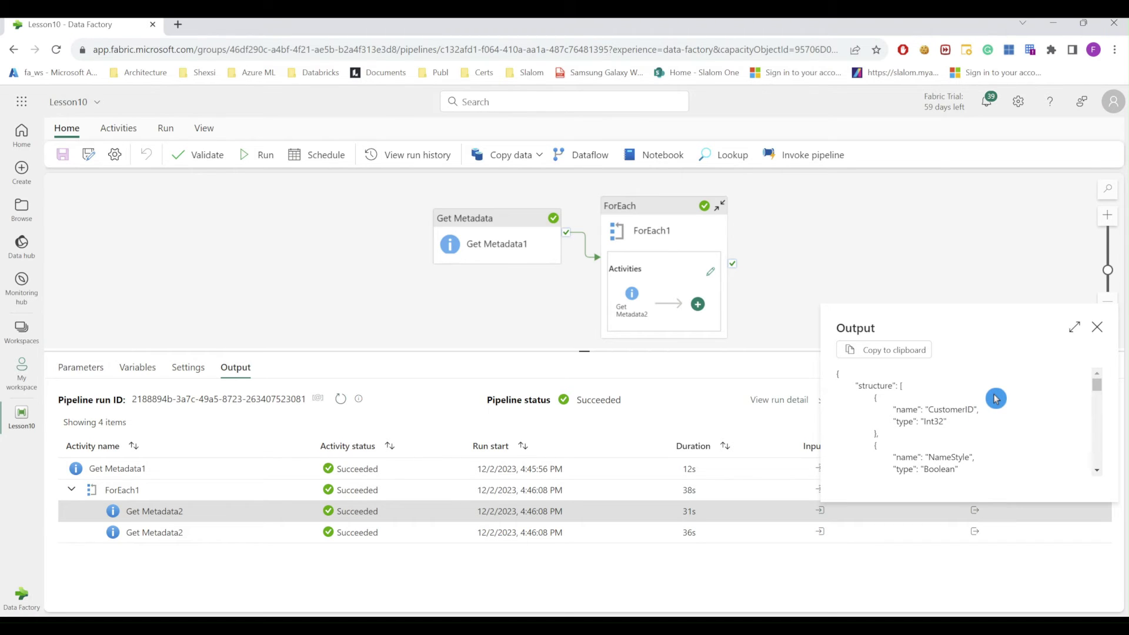
pyautogui.scroll(-3, 995, 399)
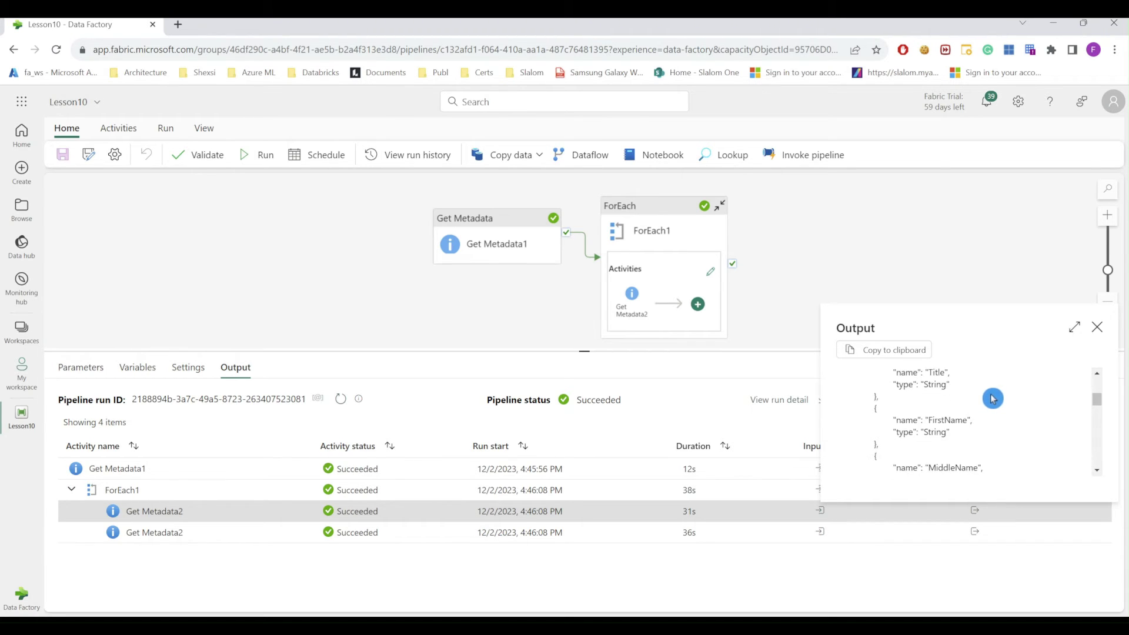
pyautogui.scroll(-1, 992, 399)
pyautogui.scroll(-1, 994, 400)
pyautogui.scroll(-1, 994, 400)
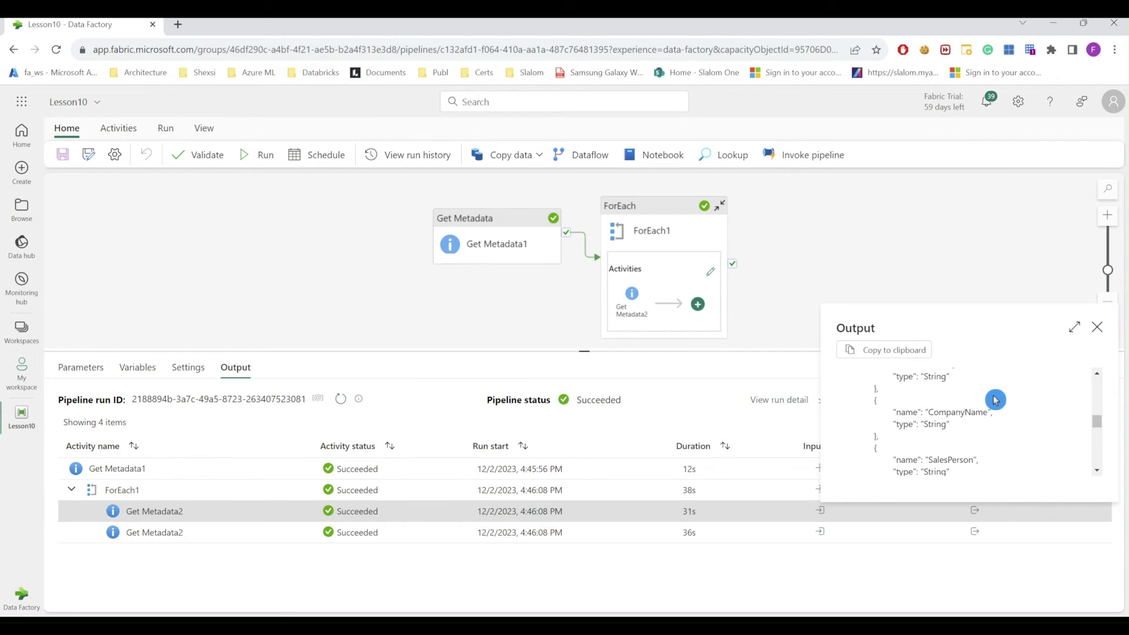
pyautogui.click(1097, 328)
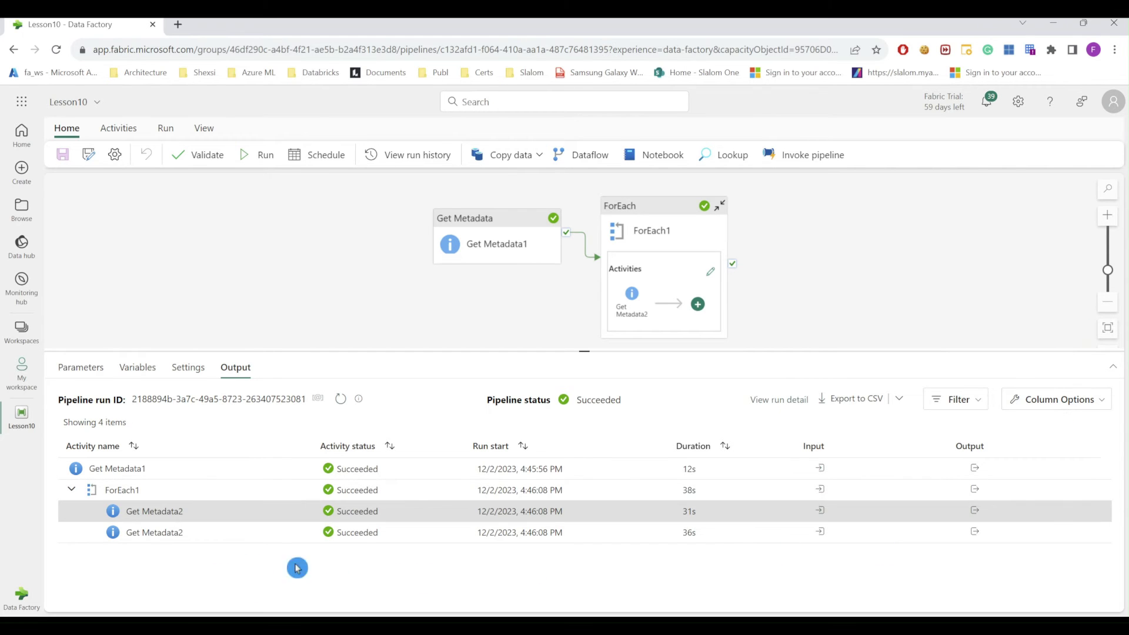
pyautogui.click(975, 531)
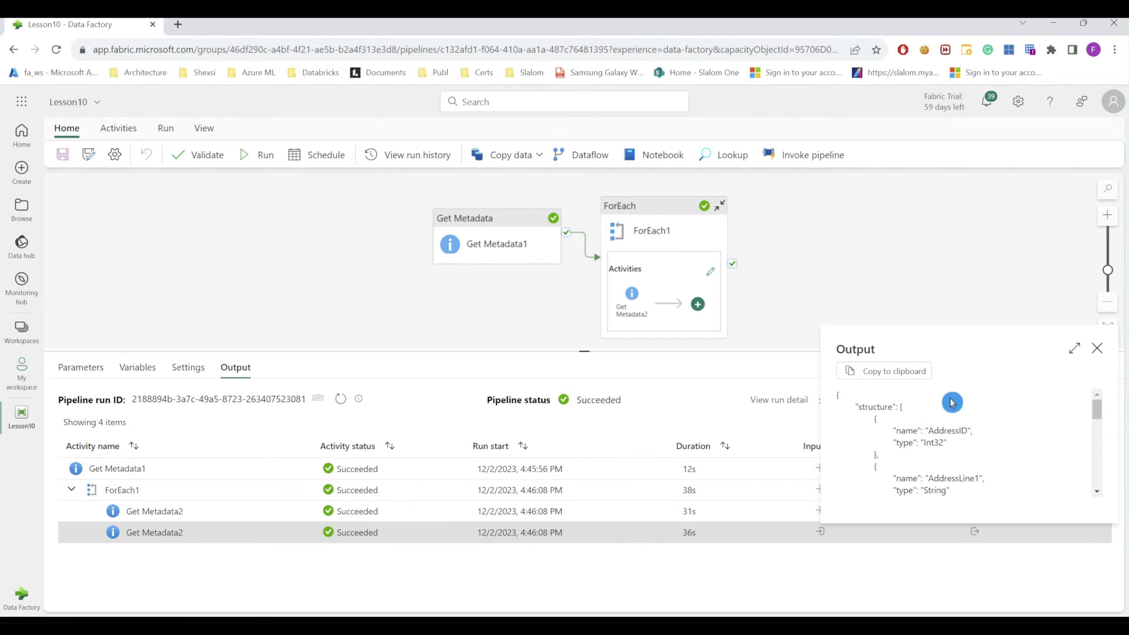
pyautogui.scroll(-5, 952, 402)
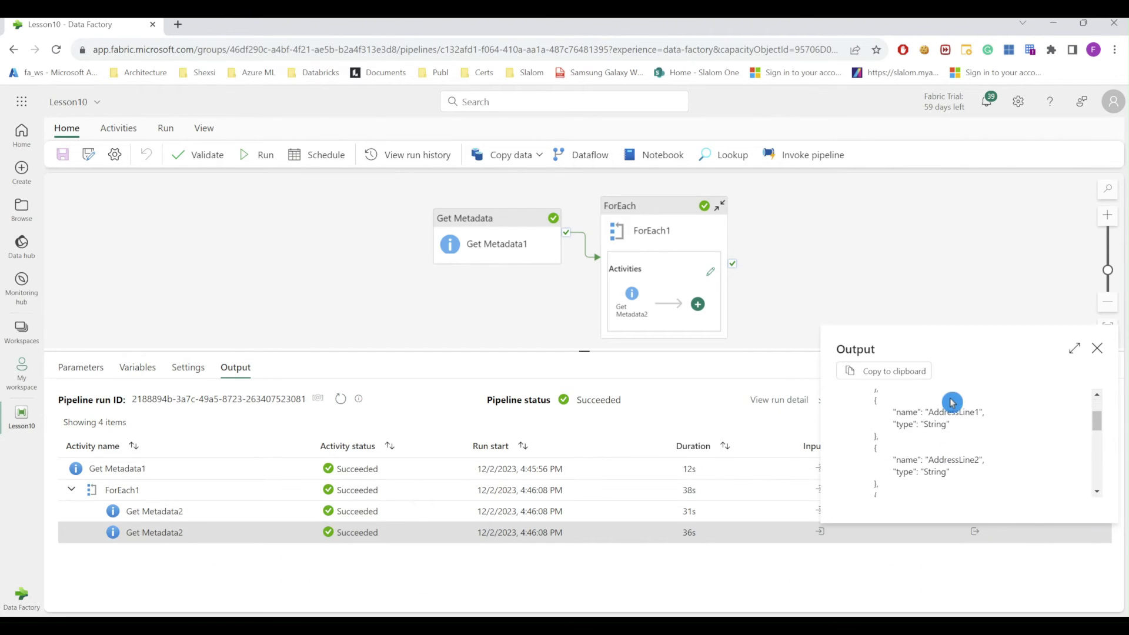
pyautogui.click(1097, 349)
pyautogui.moveTo(764, 351); pyautogui.dragTo(764, 382)
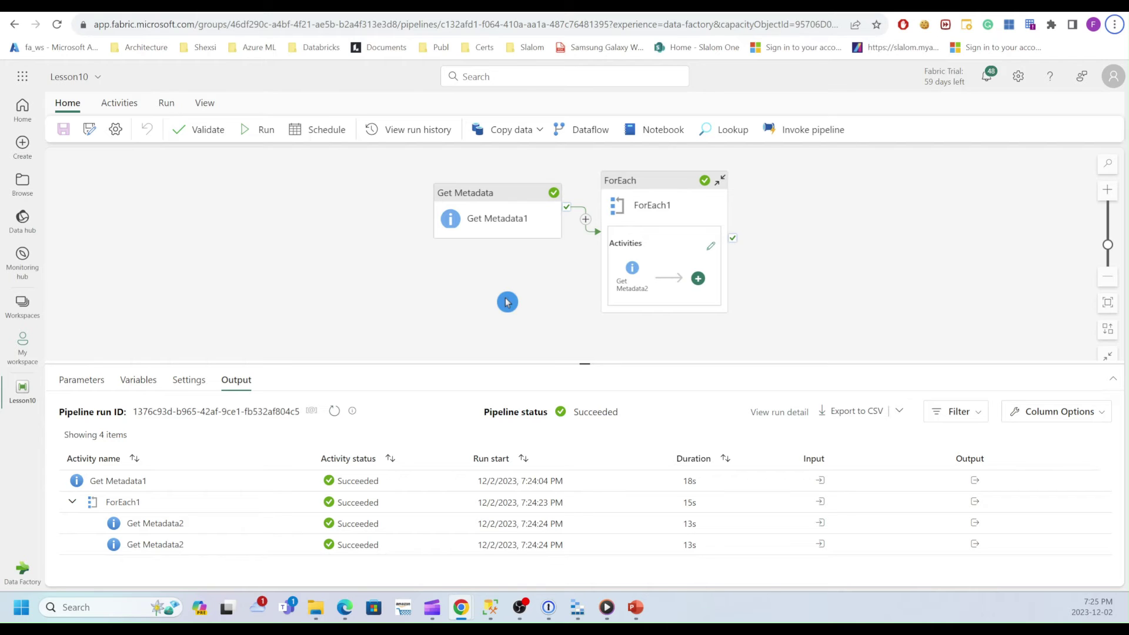
pyautogui.click(490, 607)
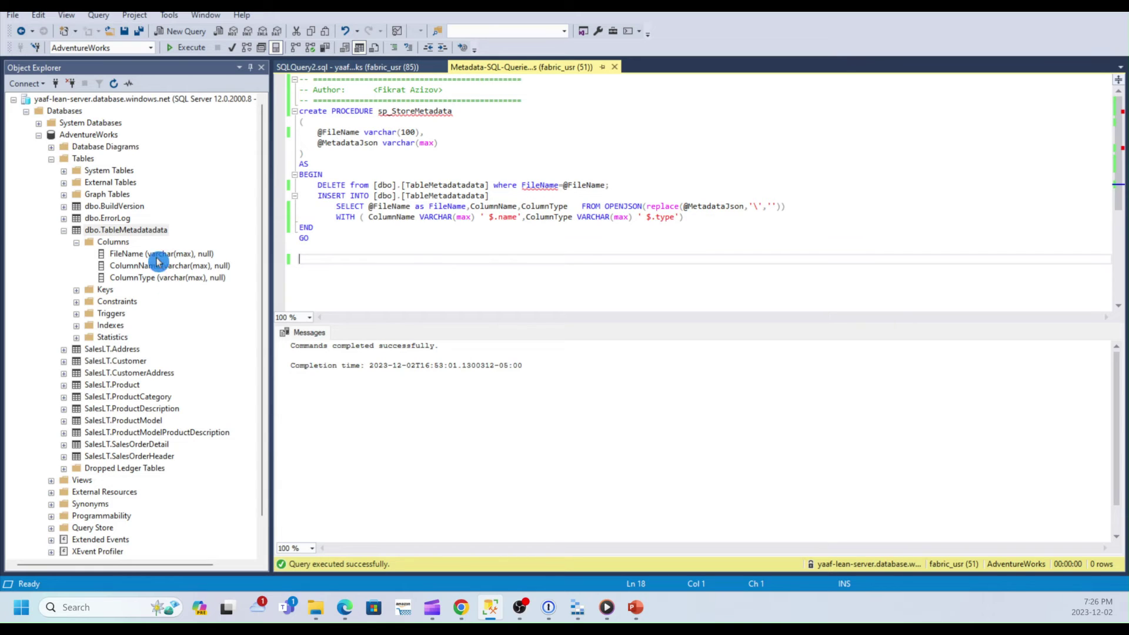
pyautogui.click(354, 172)
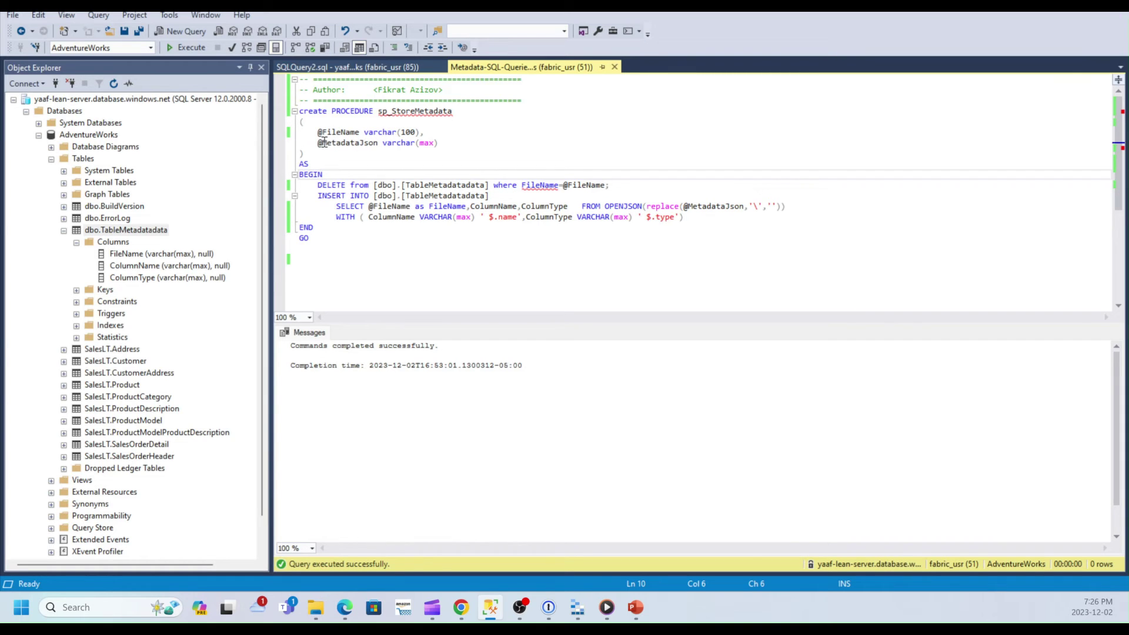
pyautogui.click(376, 134)
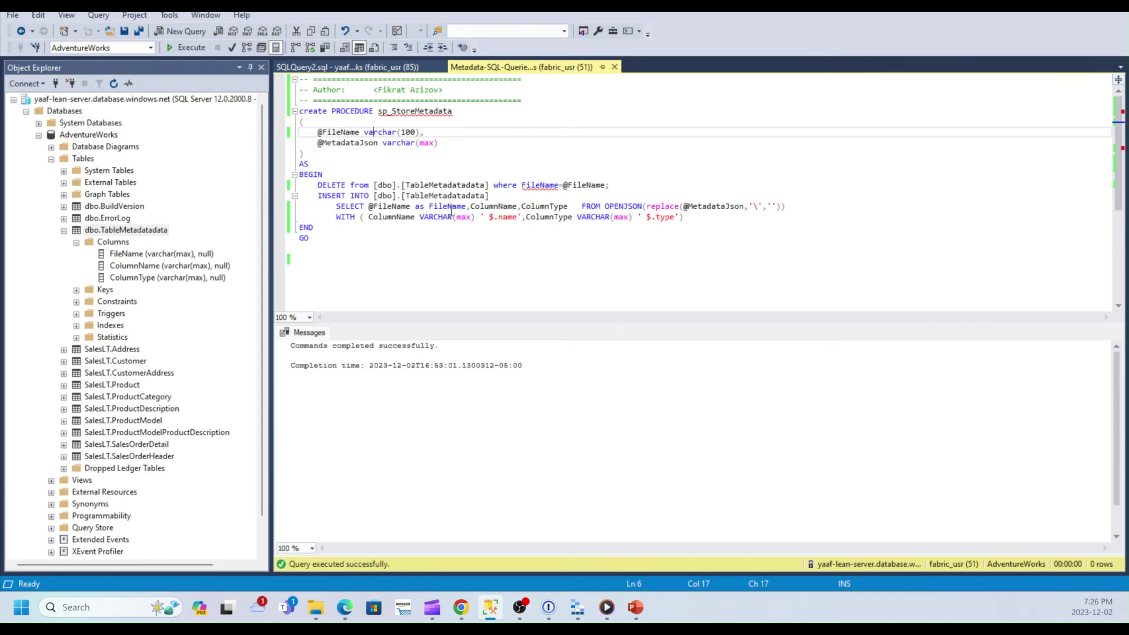
pyautogui.click(154, 231)
# Add a Stored procedure activity after Get Metadata2 inside ForEach1
pyautogui.moveTo(465, 615)
pyautogui.click(391, 547)
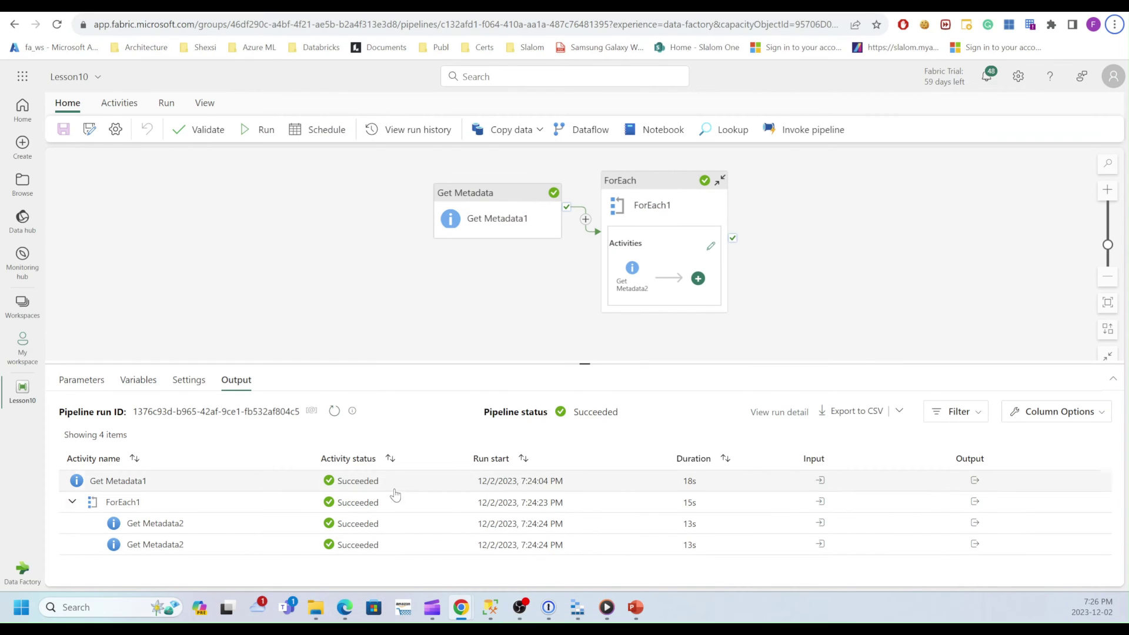
pyautogui.click(697, 280)
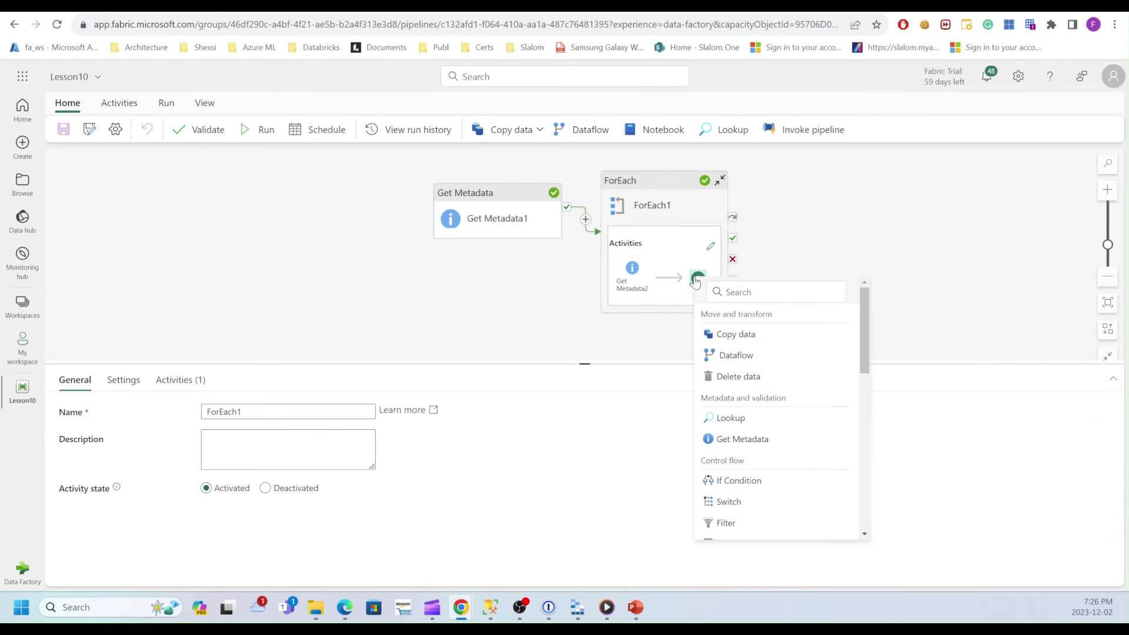
pyautogui.scroll(-3, 751, 446)
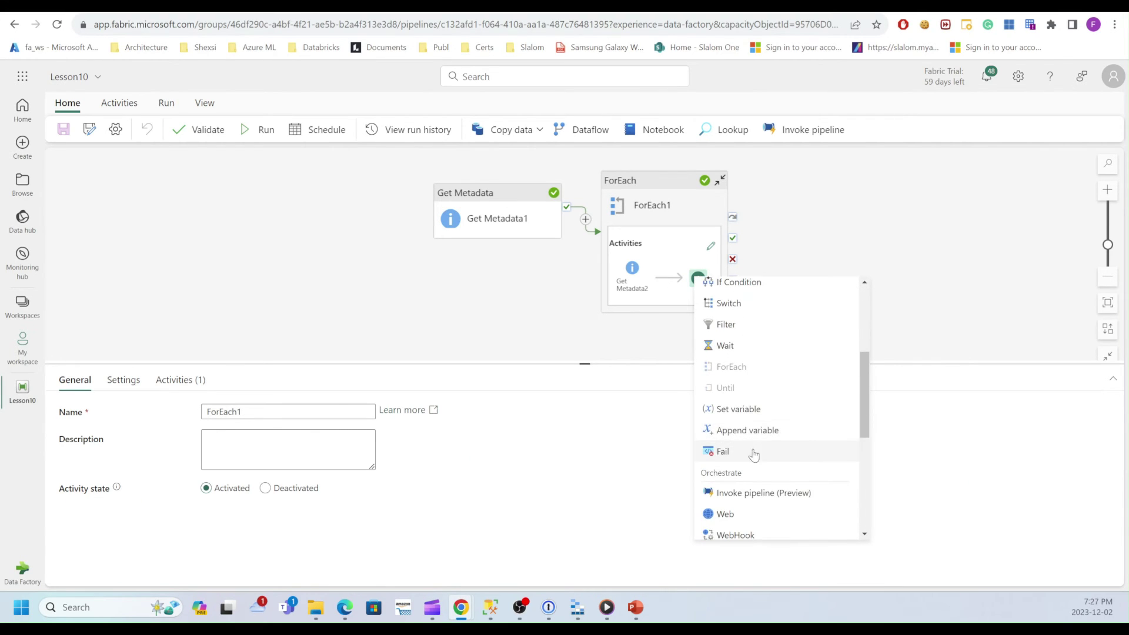
pyautogui.scroll(-4, 757, 458)
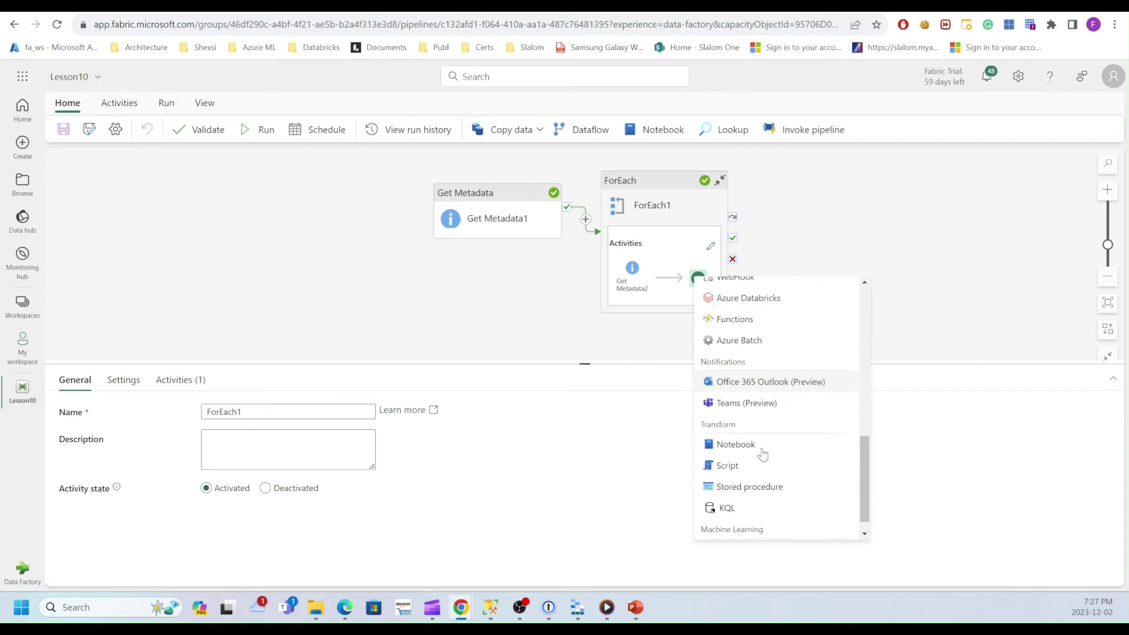
pyautogui.click(758, 468)
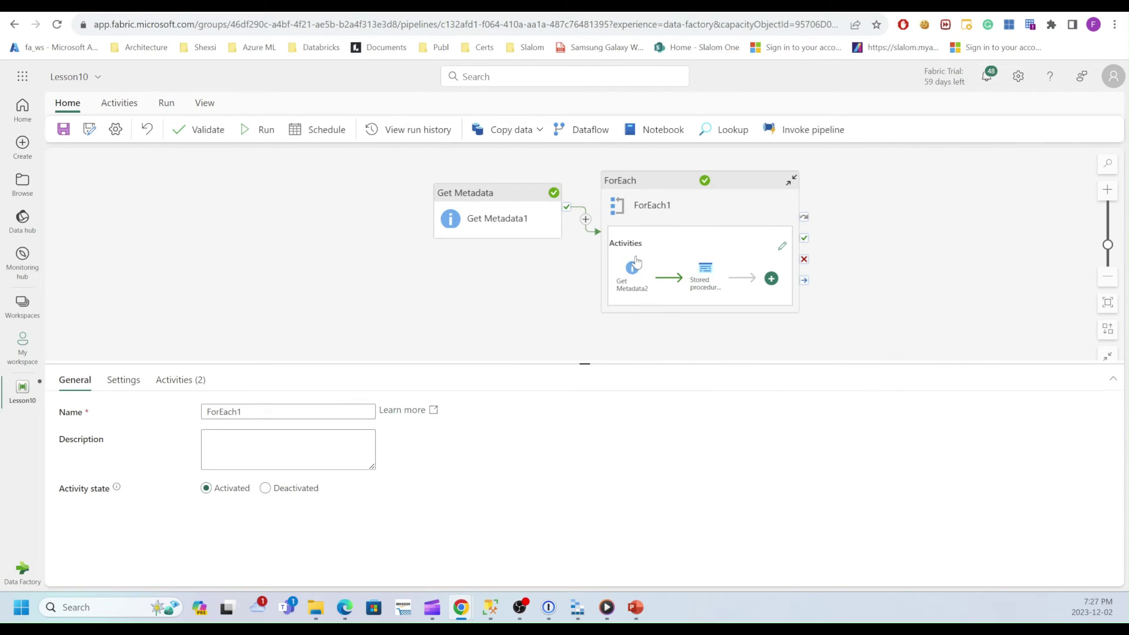
pyautogui.click(704, 272)
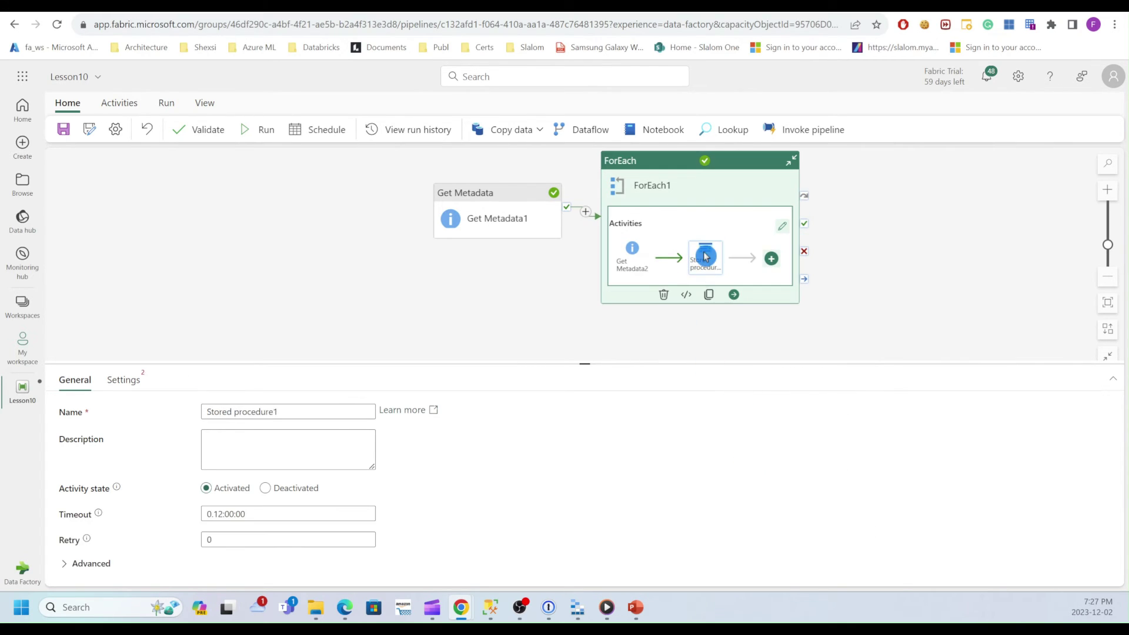
# Use yaaf-lean-server to call sp_StoreMetadata and import its FileName and MetadataJson parameters
pyautogui.click(123, 381)
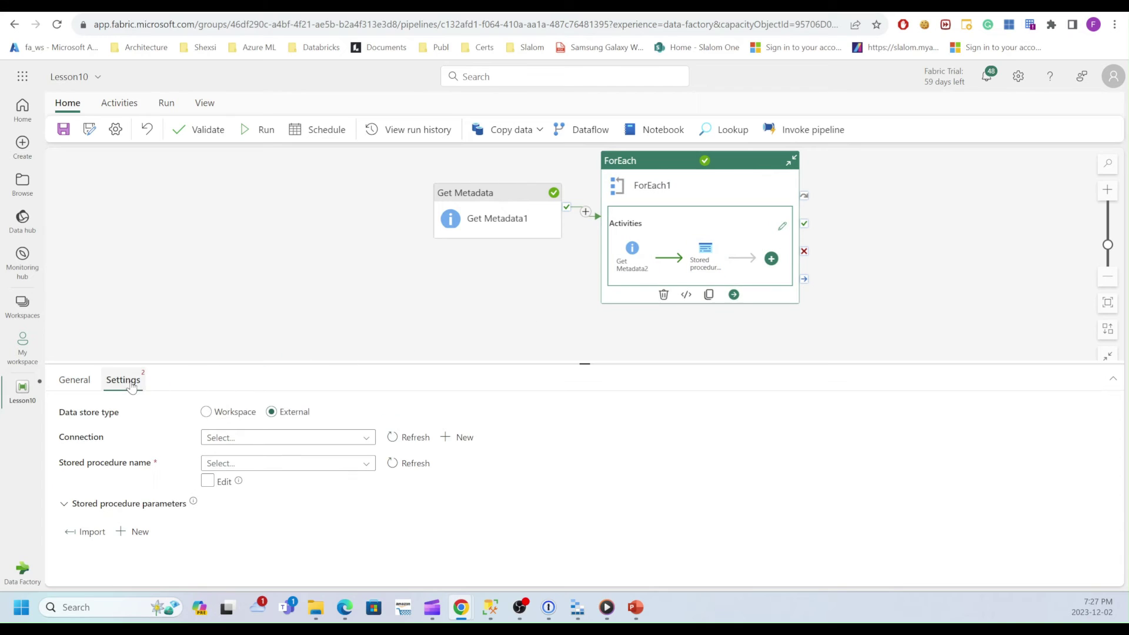
pyautogui.click(372, 440)
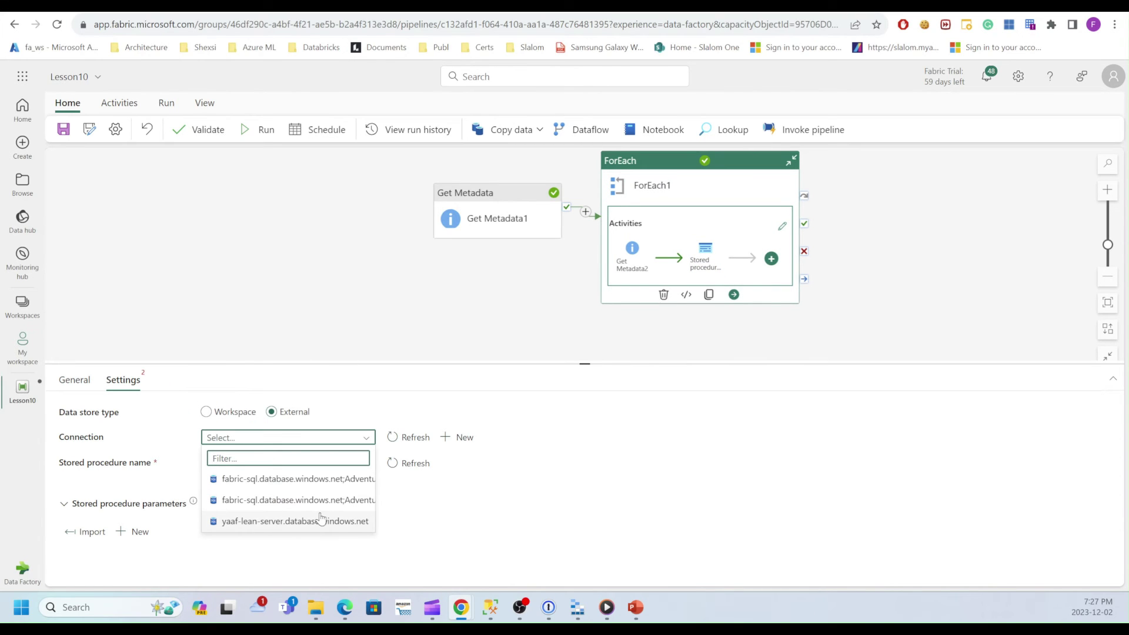
pyautogui.click(321, 520)
pyautogui.click(358, 465)
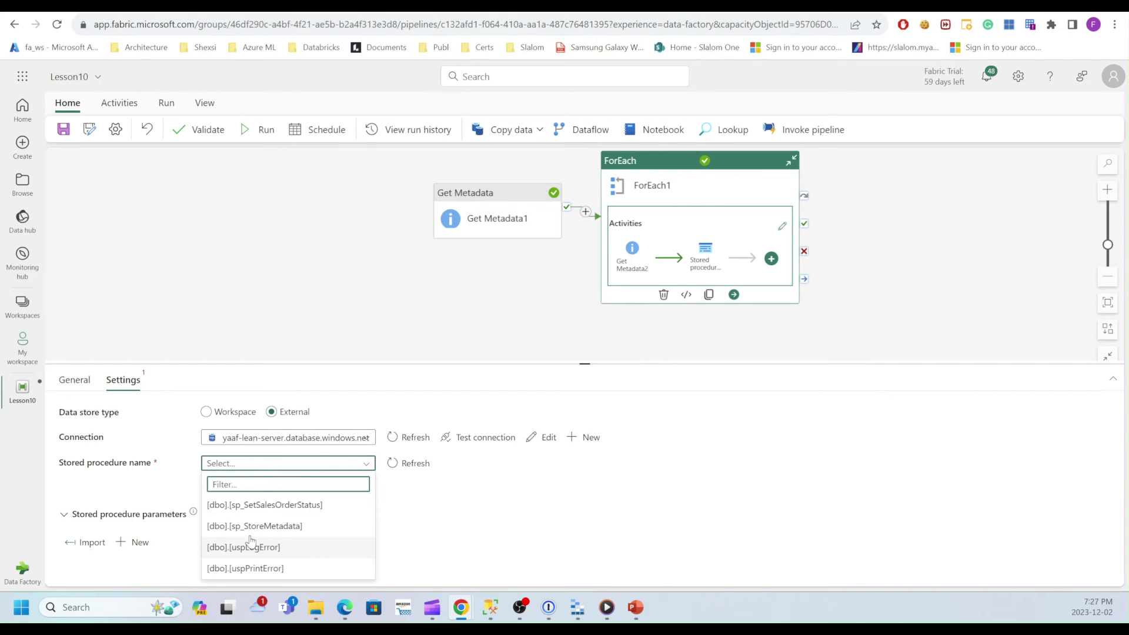
pyautogui.click(254, 527)
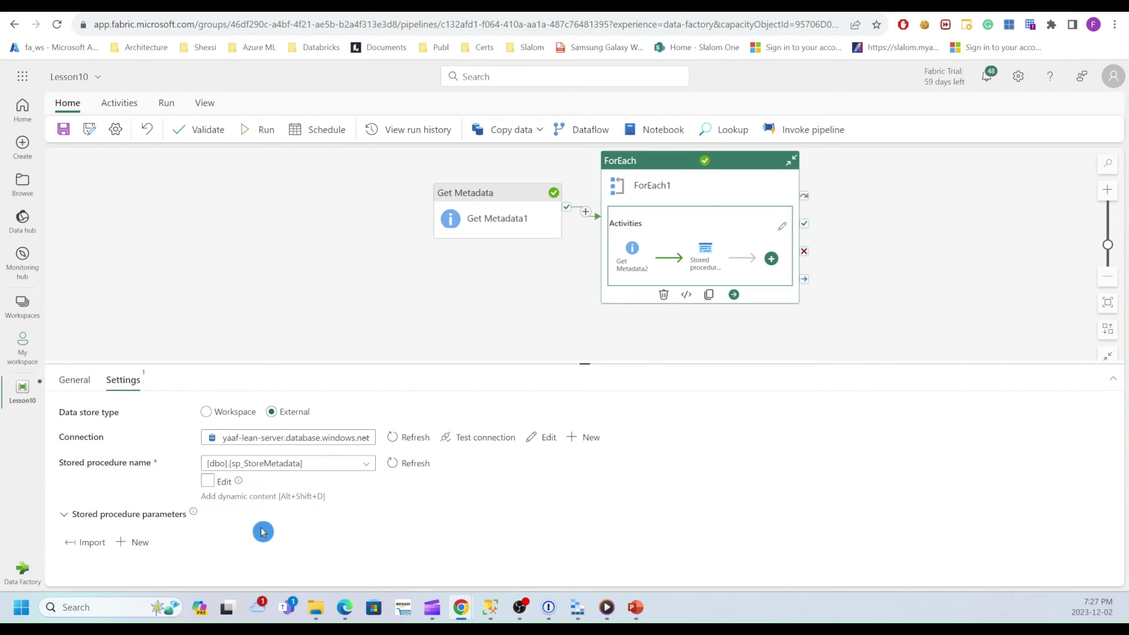
pyautogui.click(108, 534)
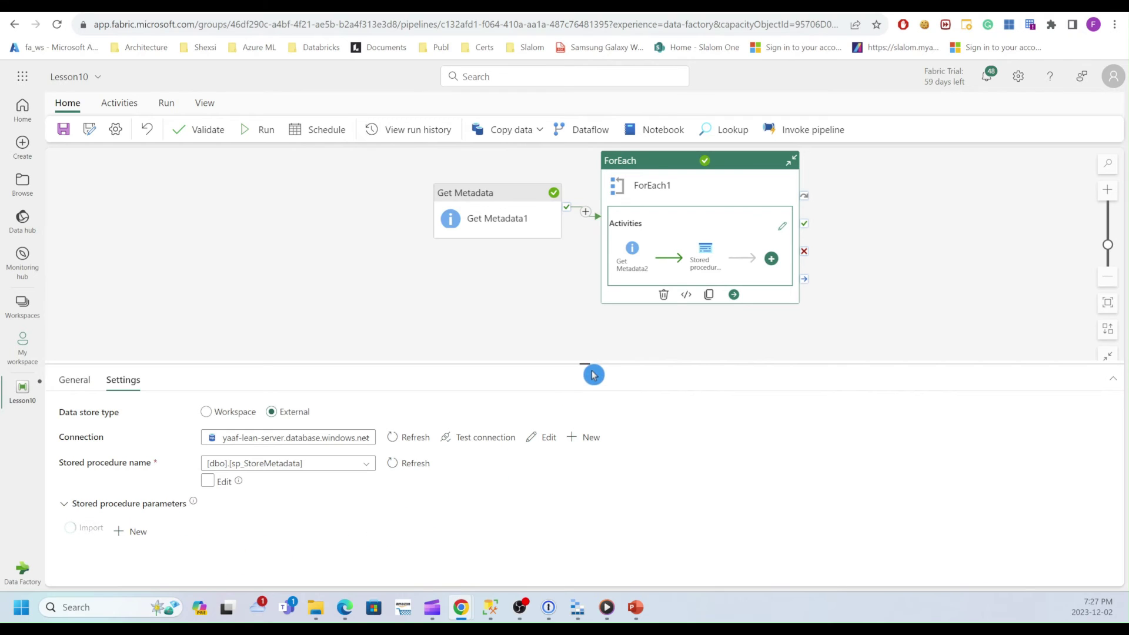
pyautogui.moveTo(588, 363); pyautogui.dragTo(594, 310)
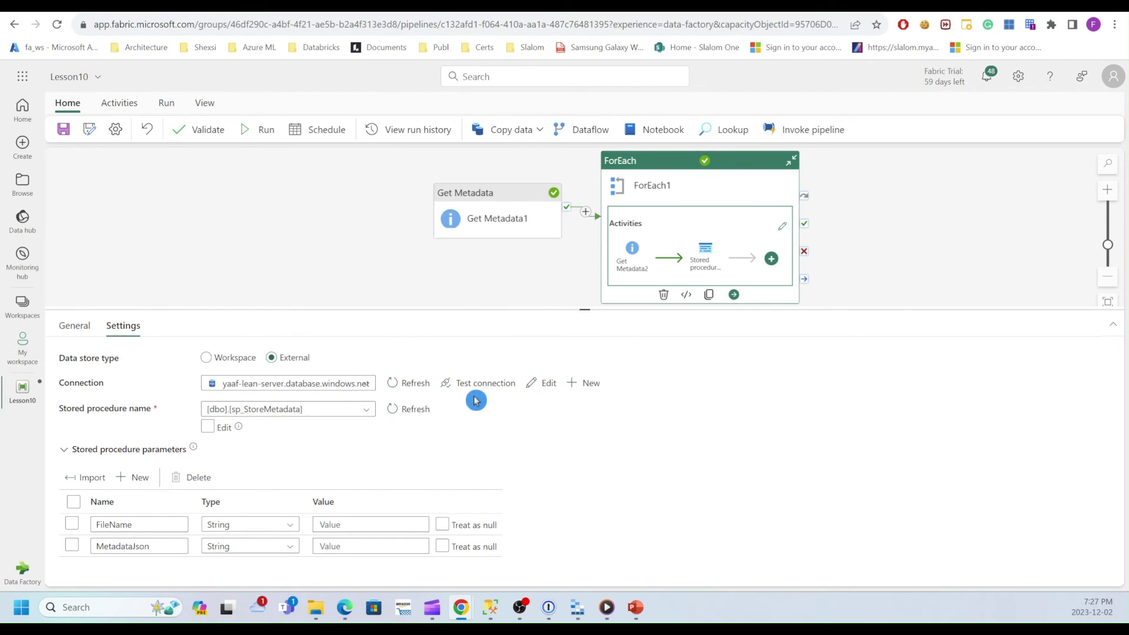
# Begin filling in the stored procedure's FileName parameter value
pyautogui.click(355, 523)
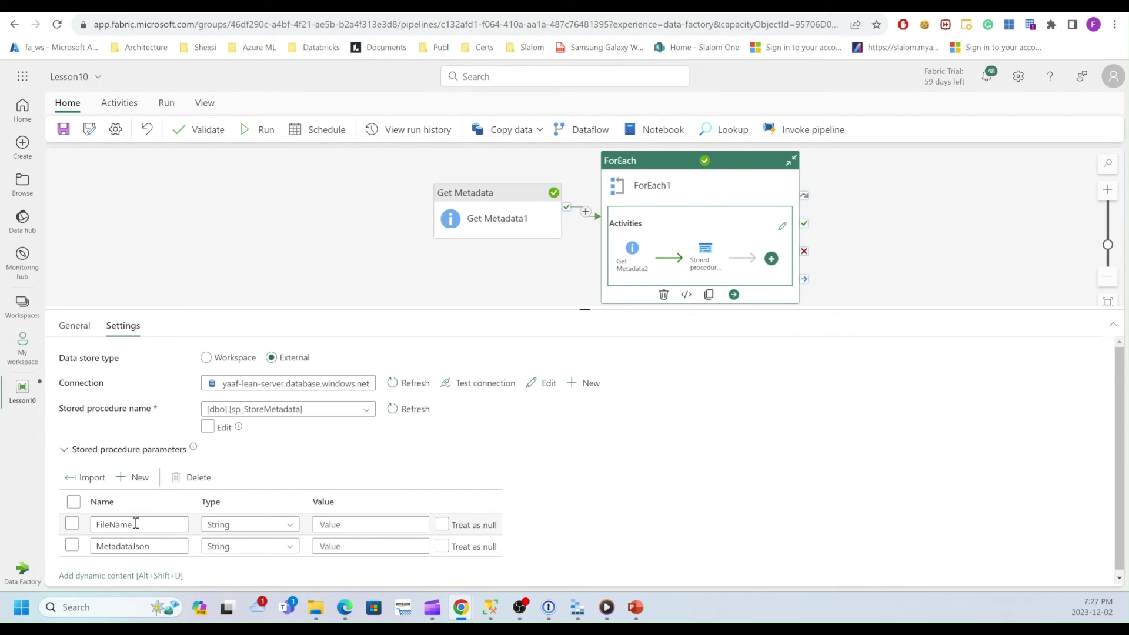
pyautogui.click(679, 310)
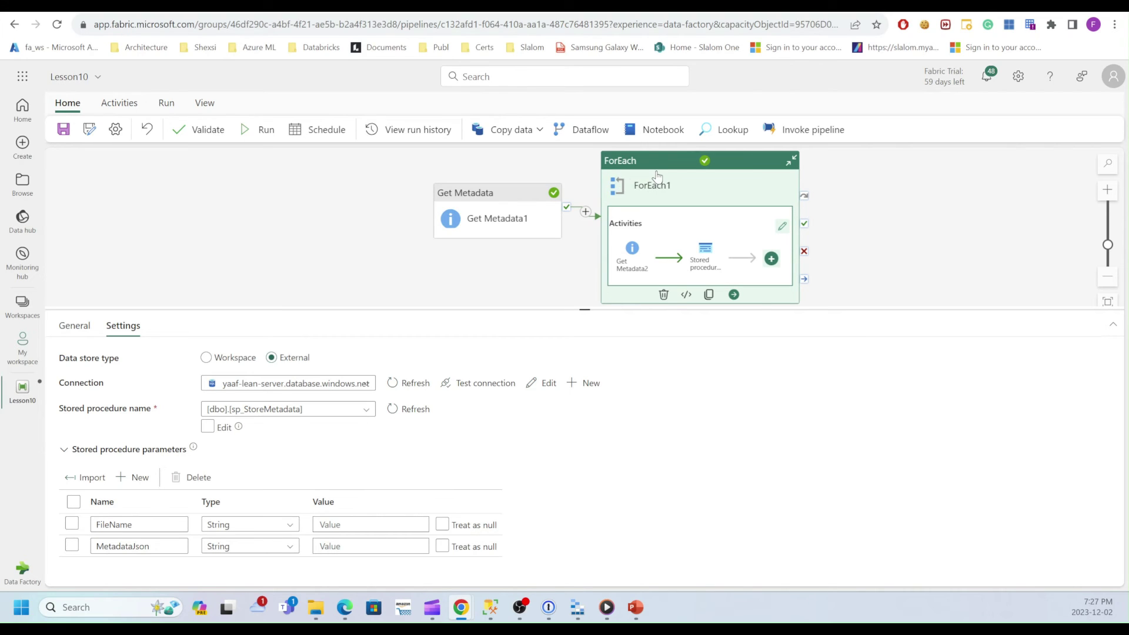
pyautogui.click(568, 264)
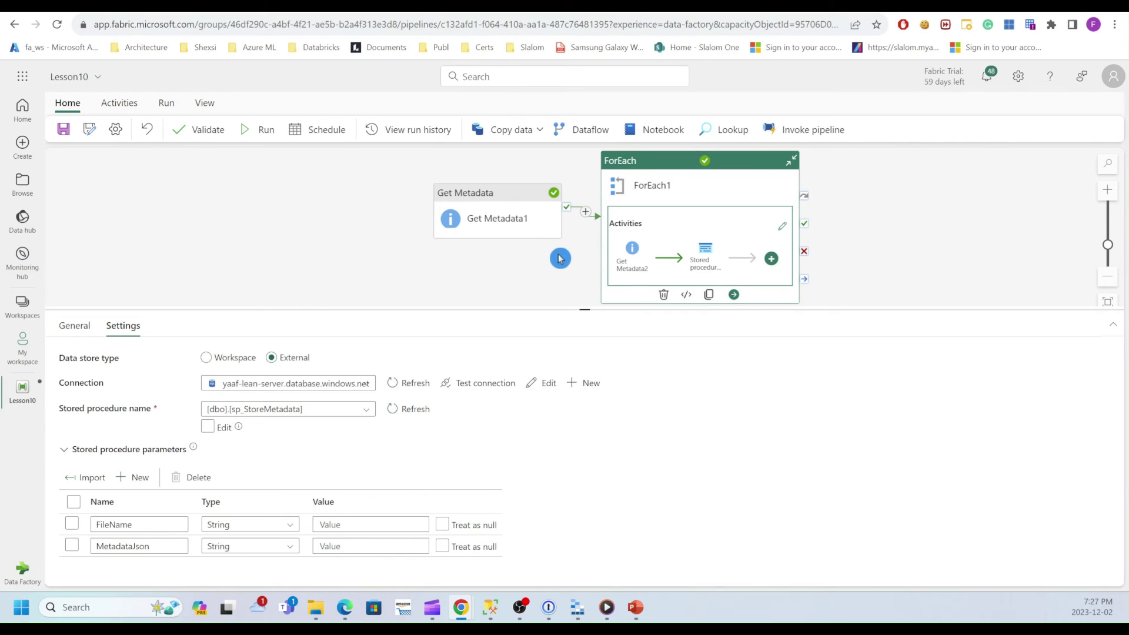
pyautogui.moveTo(536, 217)
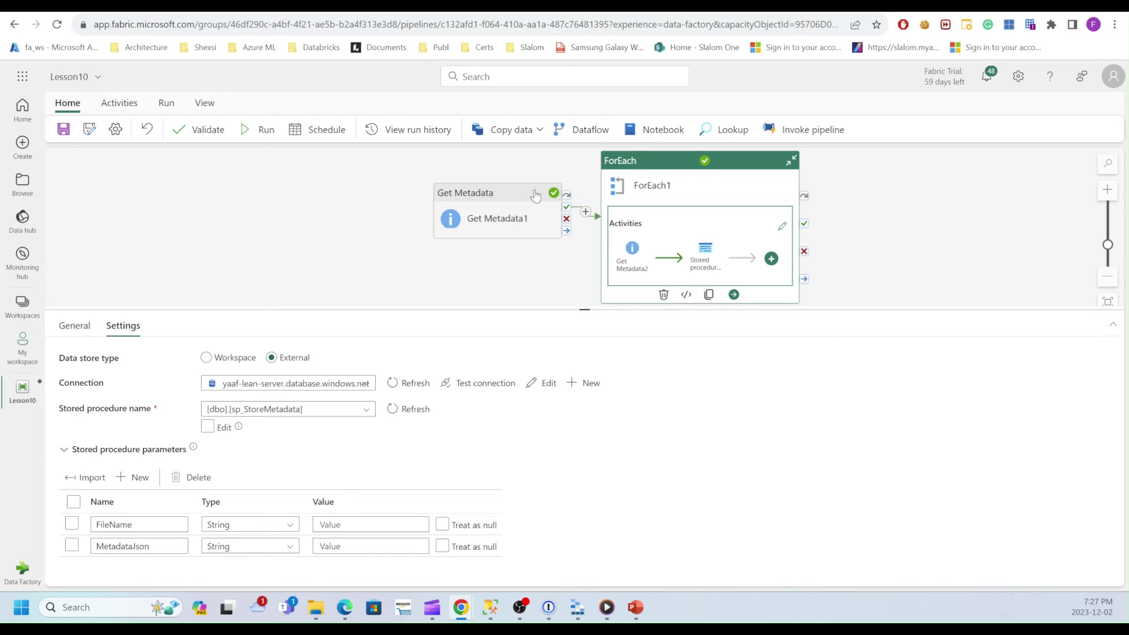
# Check Get Metadata1's child file list in the run output, then select ForEach1
pyautogui.click(503, 262)
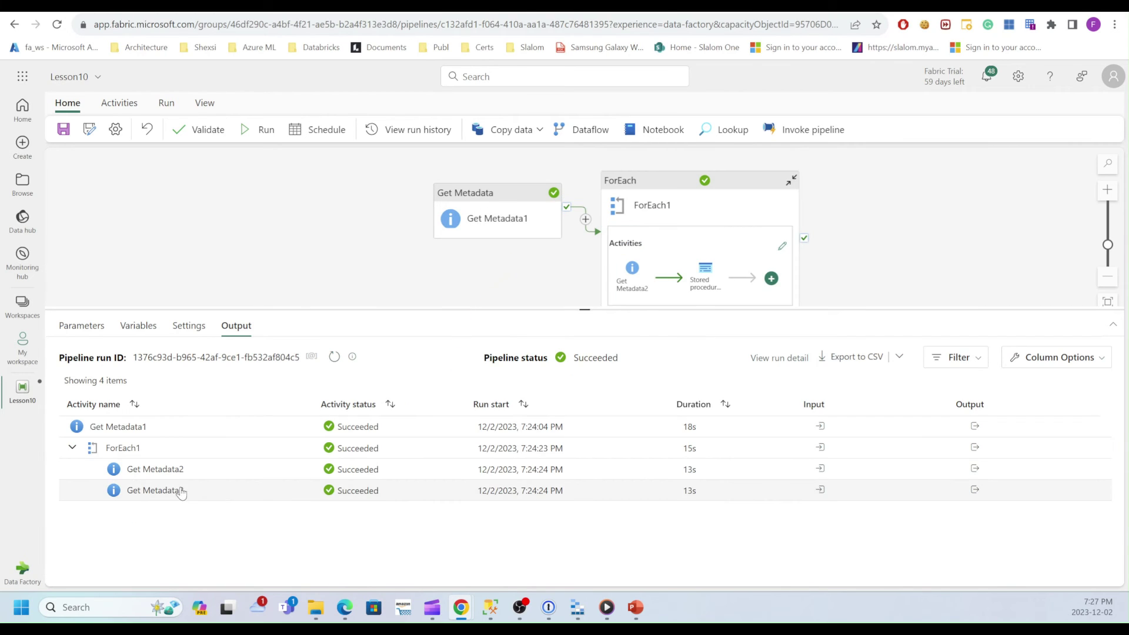
pyautogui.click(972, 427)
pyautogui.click(933, 369)
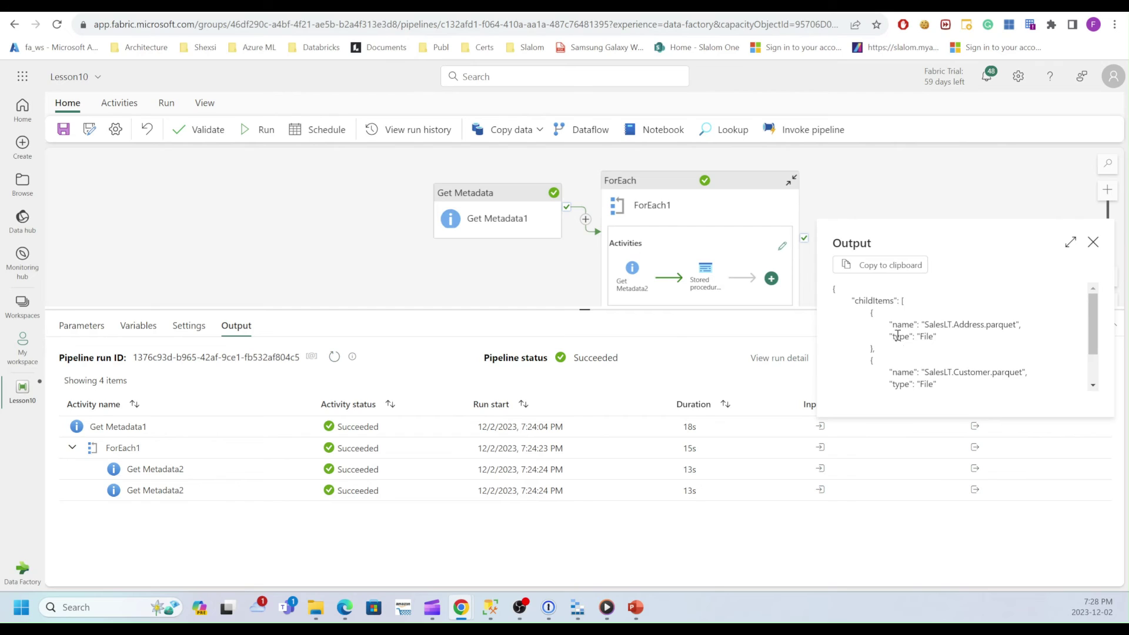
pyautogui.click(1093, 244)
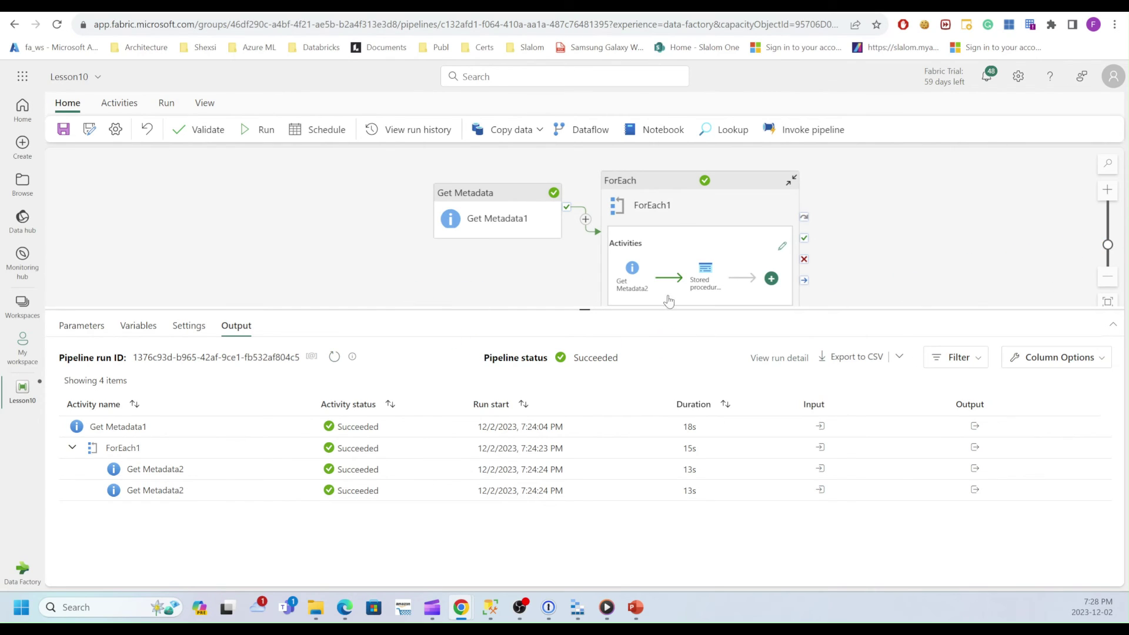
pyautogui.click(700, 276)
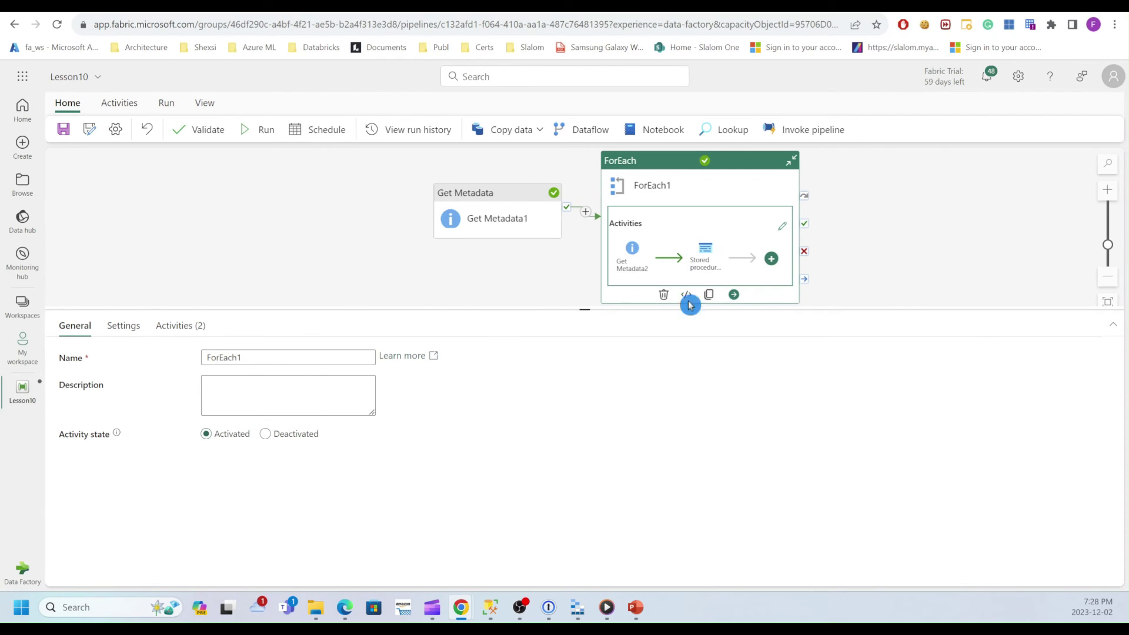
pyautogui.click(705, 250)
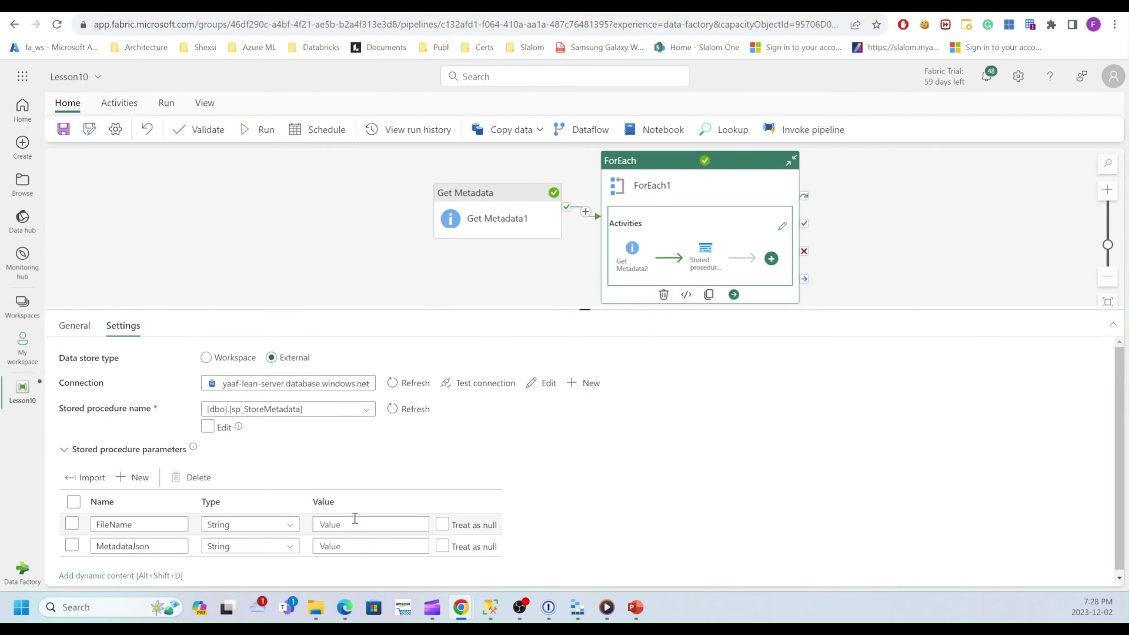
pyautogui.click(352, 522)
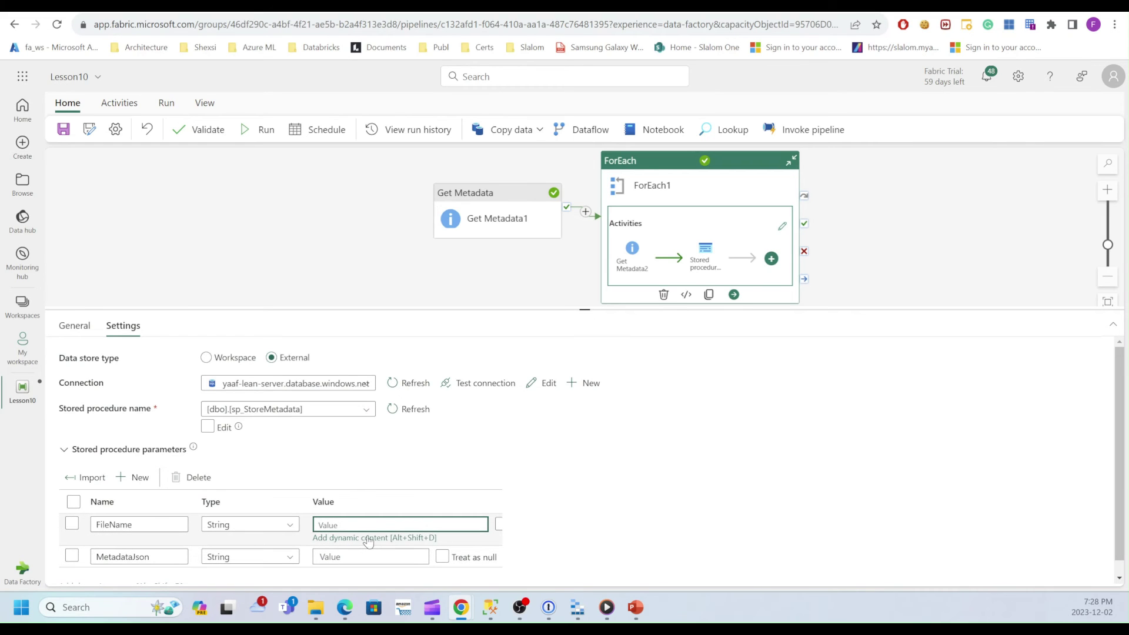
pyautogui.click(368, 542)
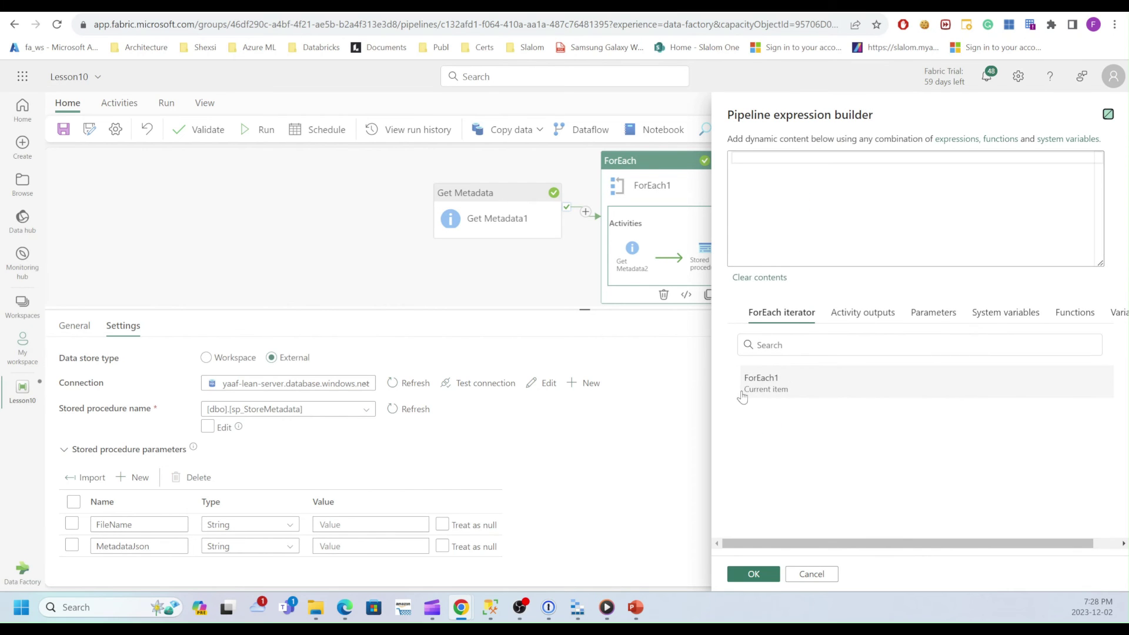
pyautogui.click(758, 388)
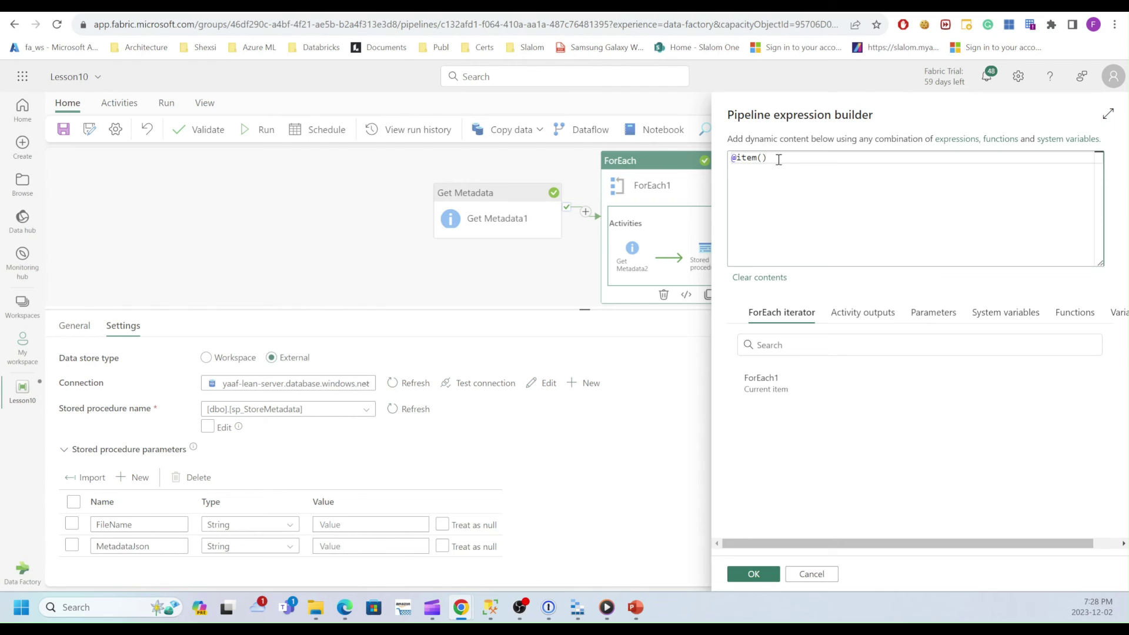
pyautogui.write('.name')
pyautogui.click(757, 578)
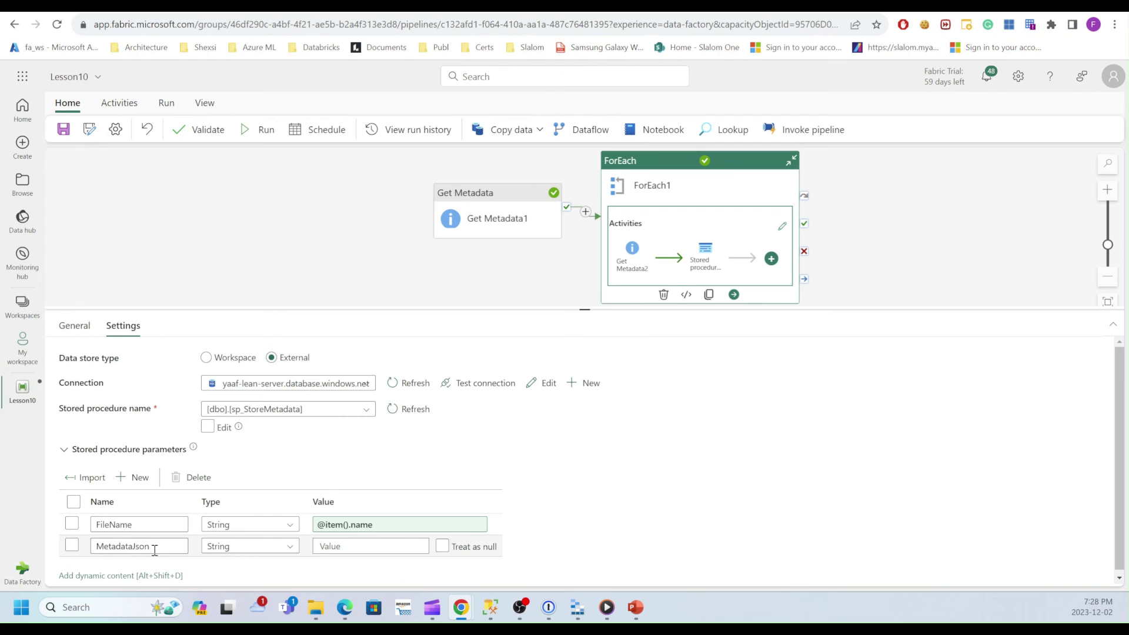
# Insert Get Metadata2's structure output into the MetadataJson parameter expression
pyautogui.click(337, 547)
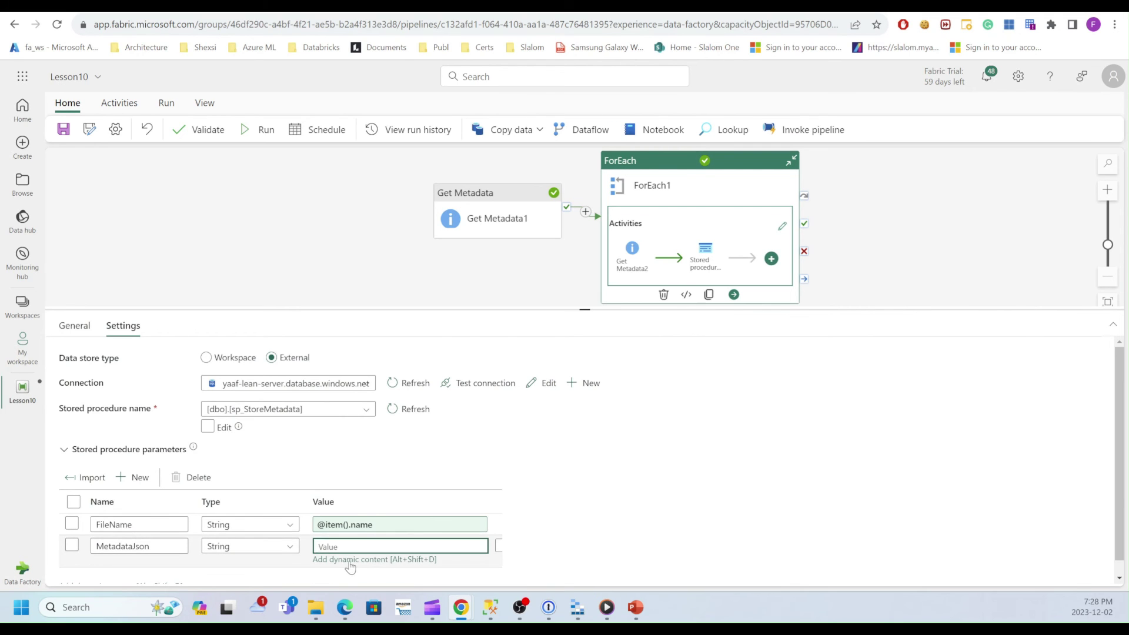
pyautogui.click(350, 561)
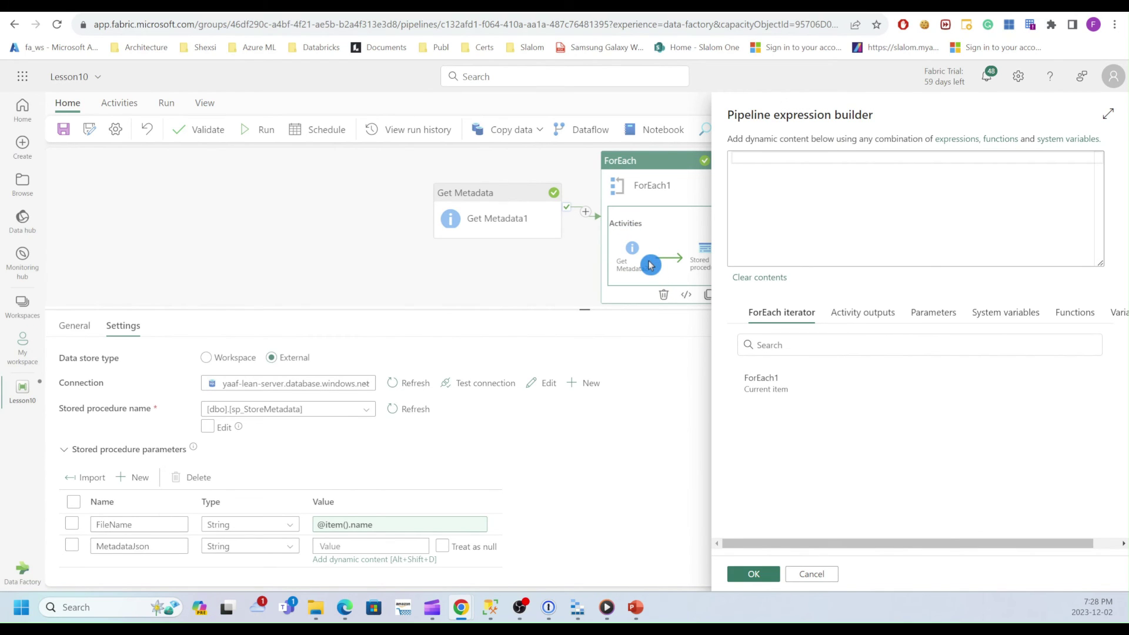
pyautogui.click(870, 317)
pyautogui.scroll(-3, 917, 430)
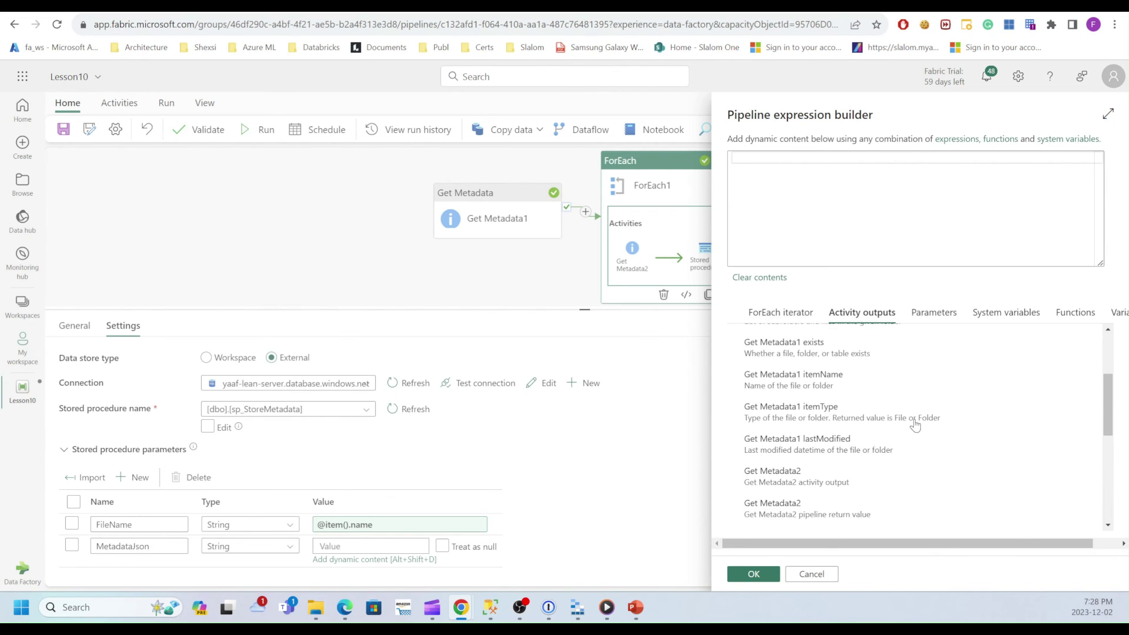
pyautogui.scroll(-3, 915, 425)
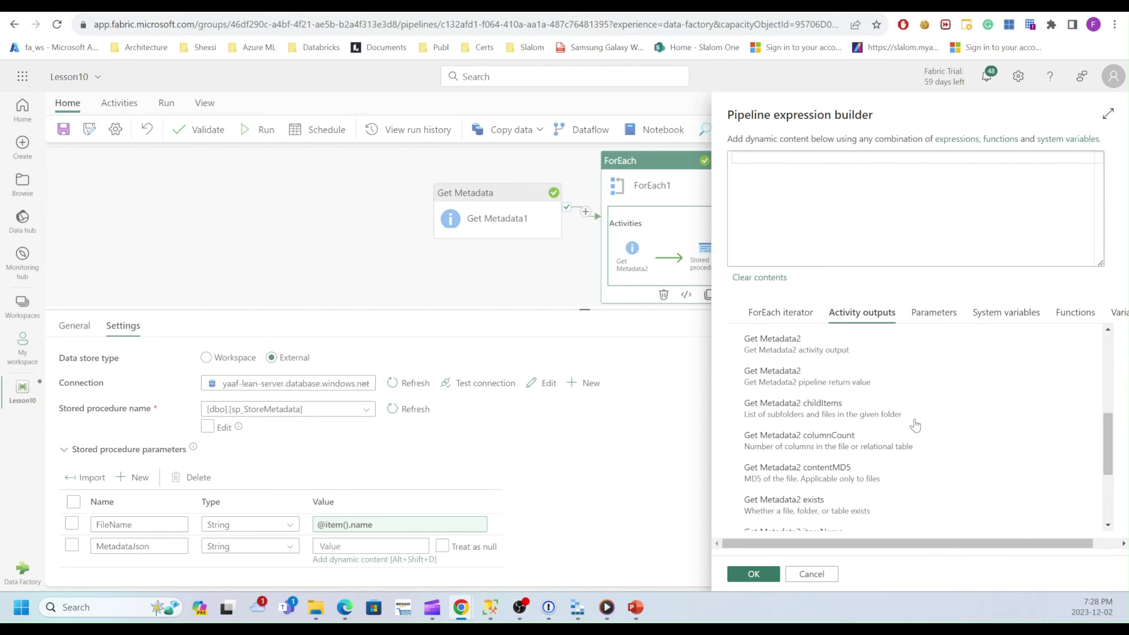
pyautogui.scroll(-3, 916, 425)
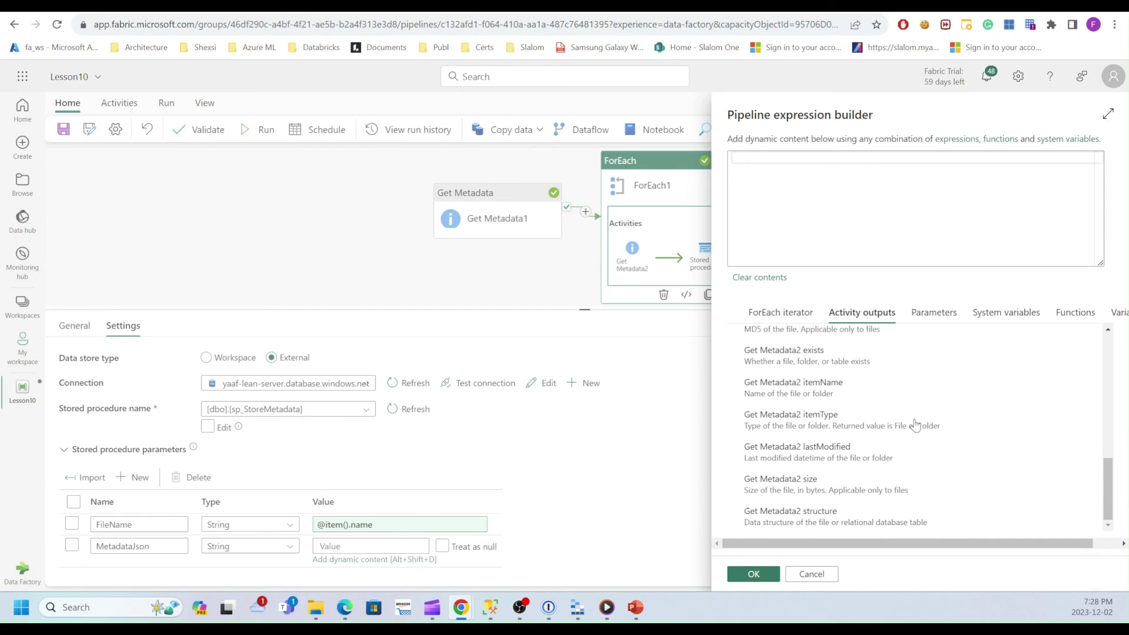
pyautogui.click(806, 515)
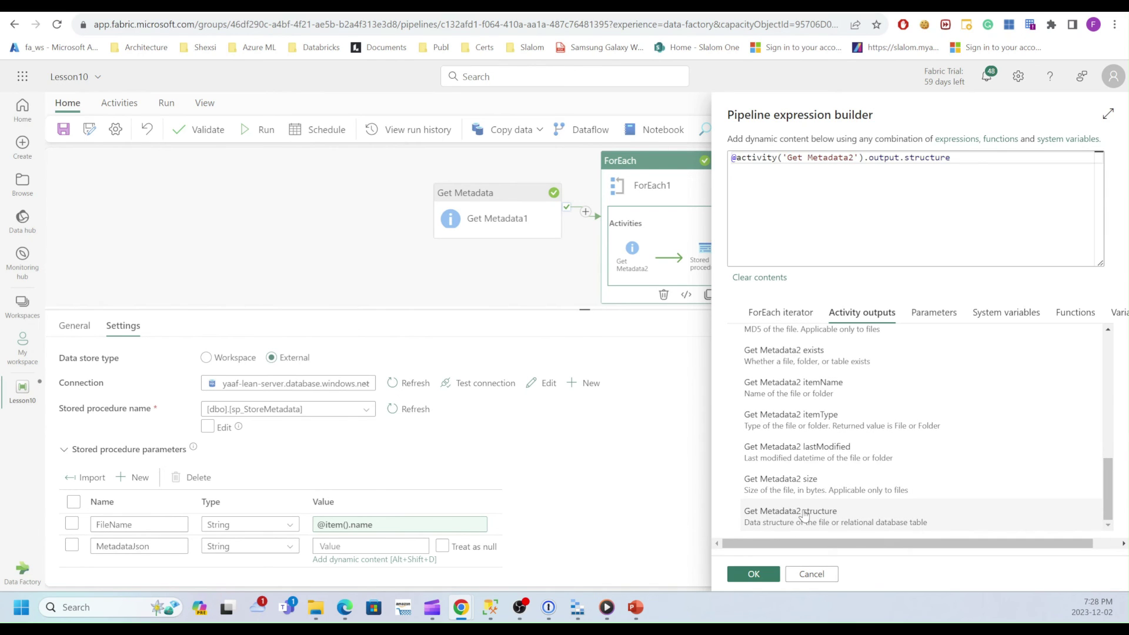
pyautogui.click(764, 162)
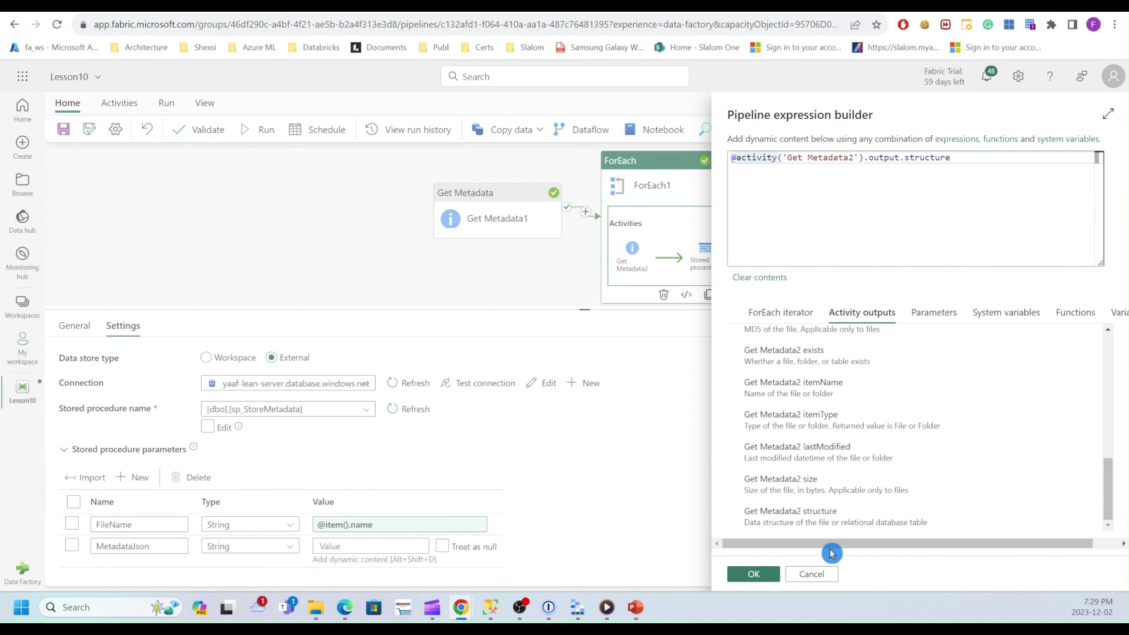
pyautogui.moveTo(865, 553); pyautogui.dragTo(891, 553)
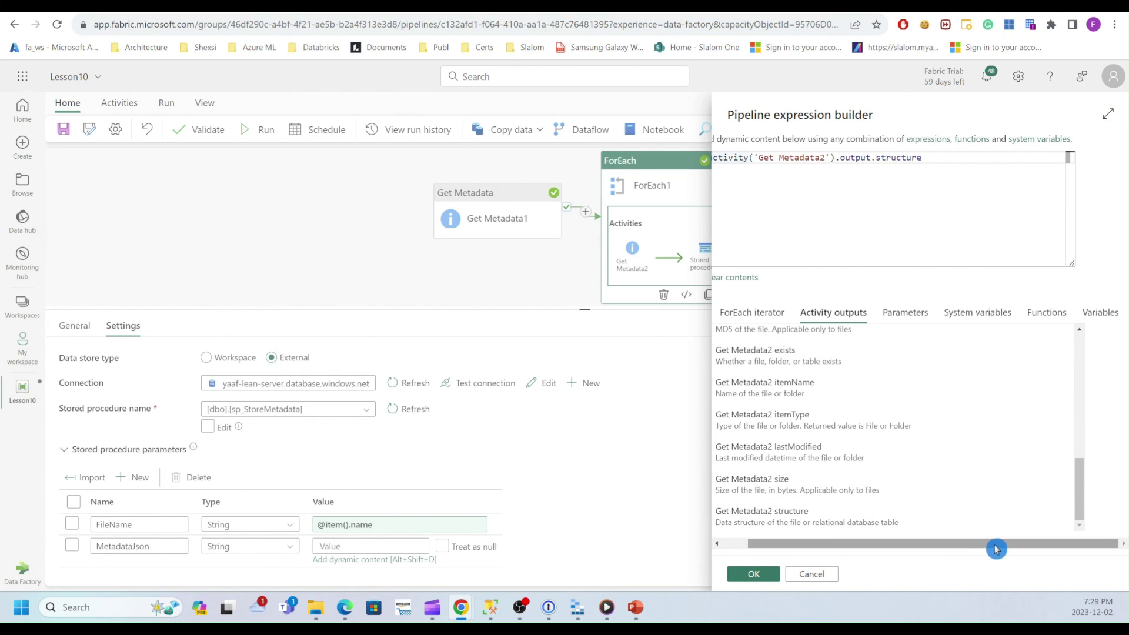
pyautogui.click(1053, 313)
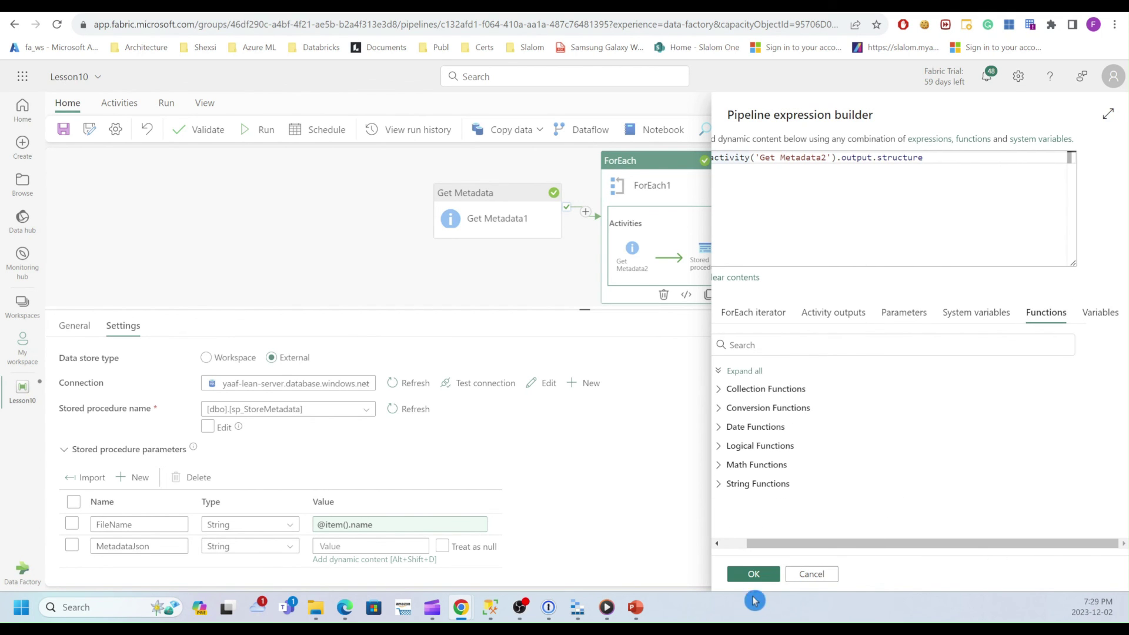
pyautogui.moveTo(821, 546); pyautogui.dragTo(784, 551)
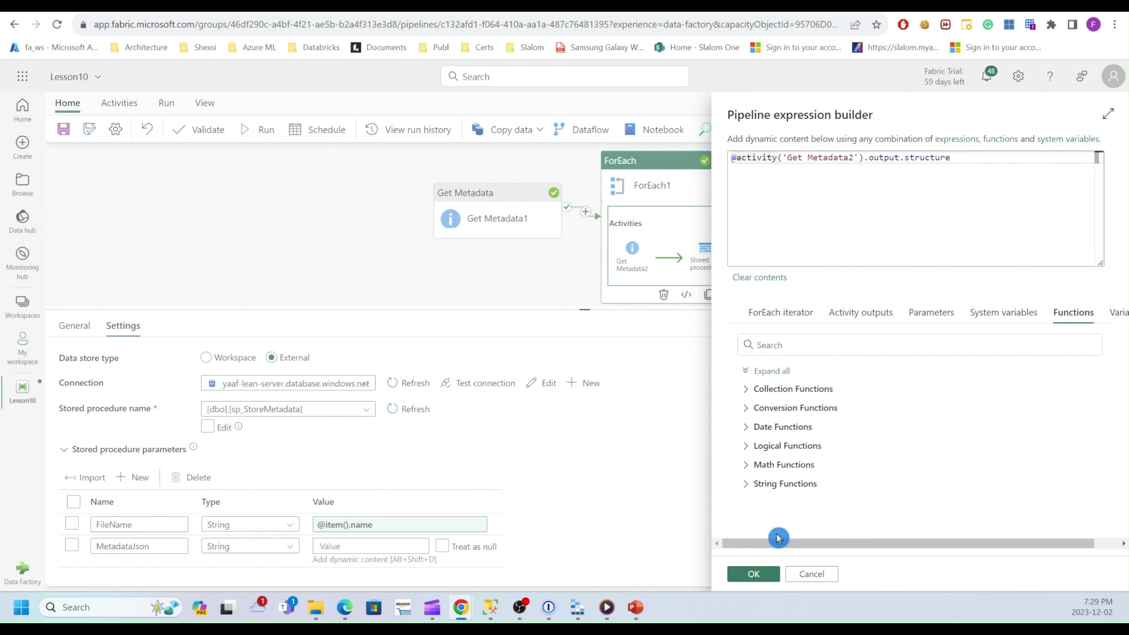
pyautogui.click(746, 410)
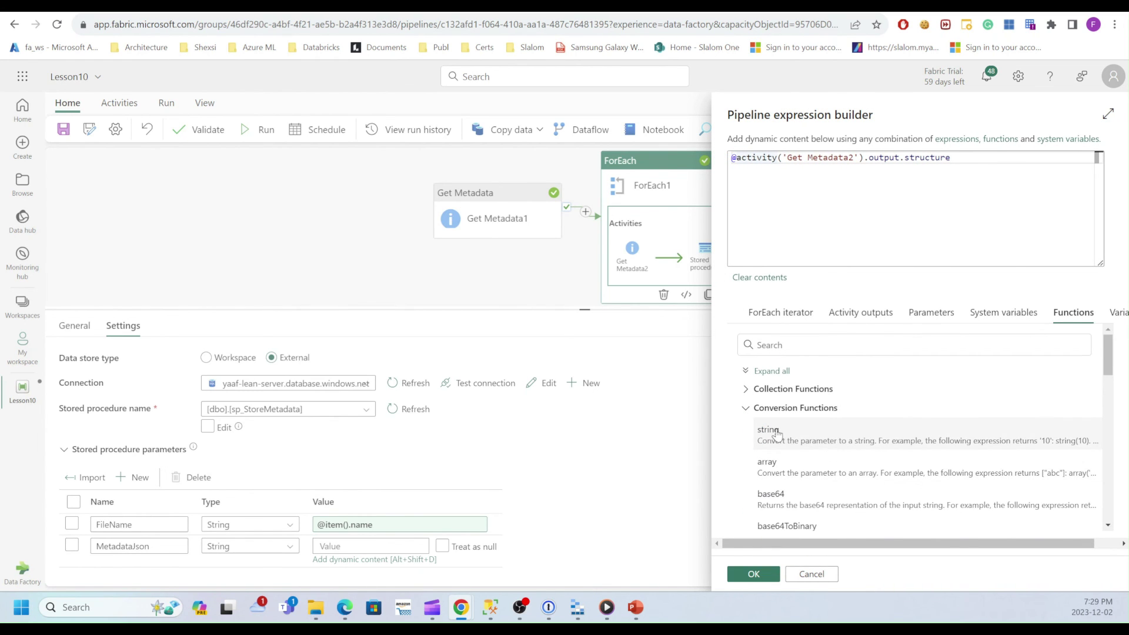
pyautogui.click(732, 157)
pyautogui.click(969, 160)
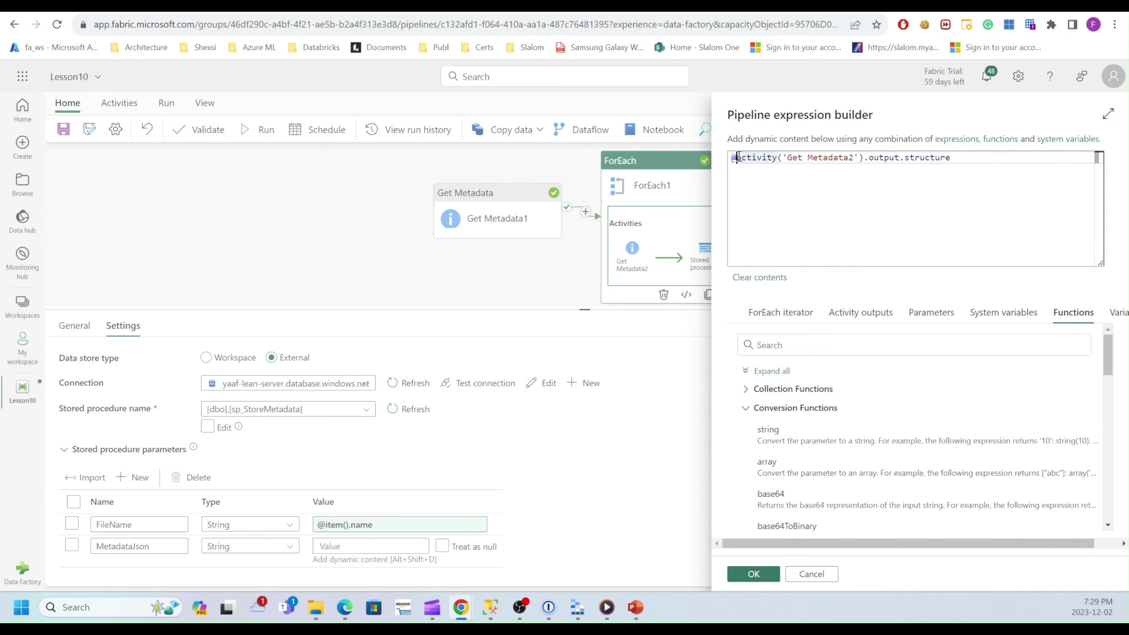
pyautogui.click(774, 444)
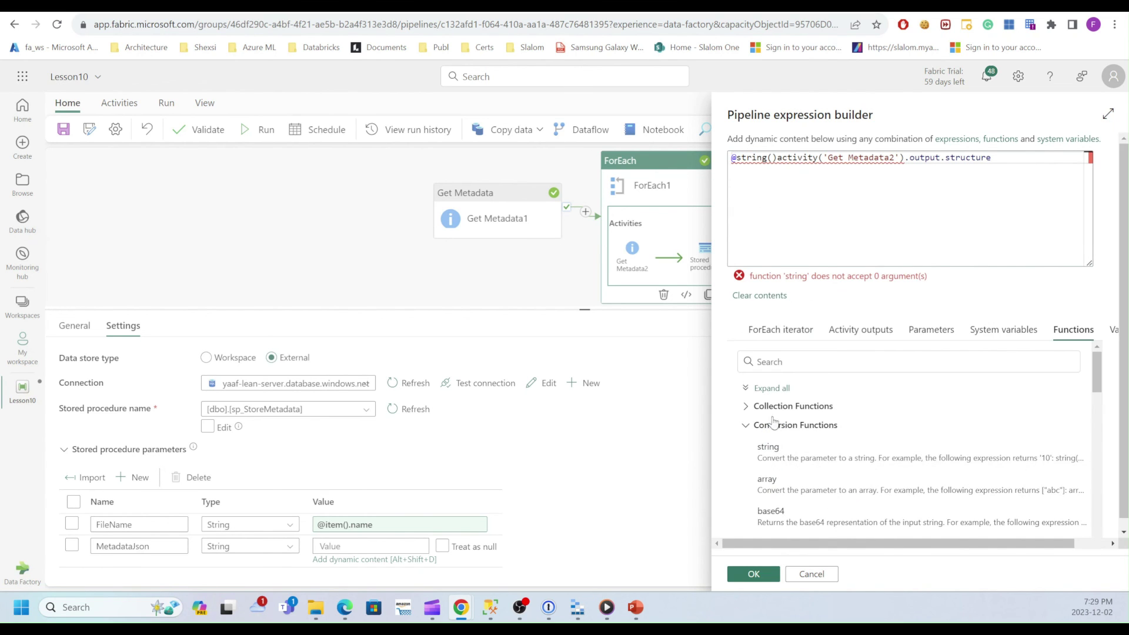
pyautogui.click(810, 306)
pyautogui.press('Delete')
pyautogui.click(993, 160)
pyautogui.write(')')
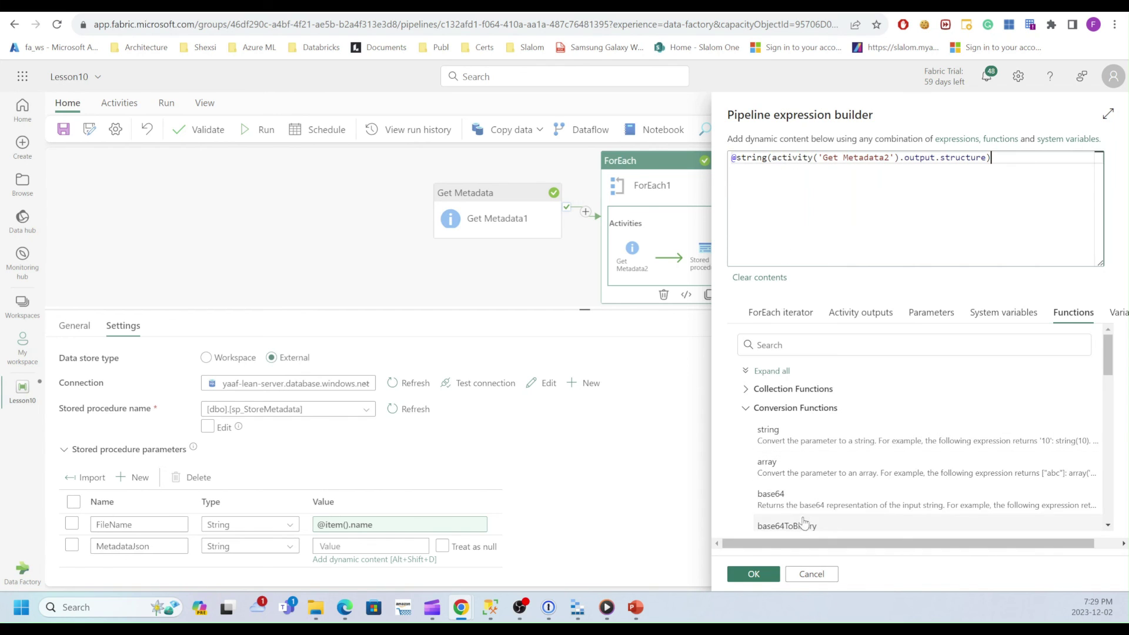
pyautogui.click(754, 575)
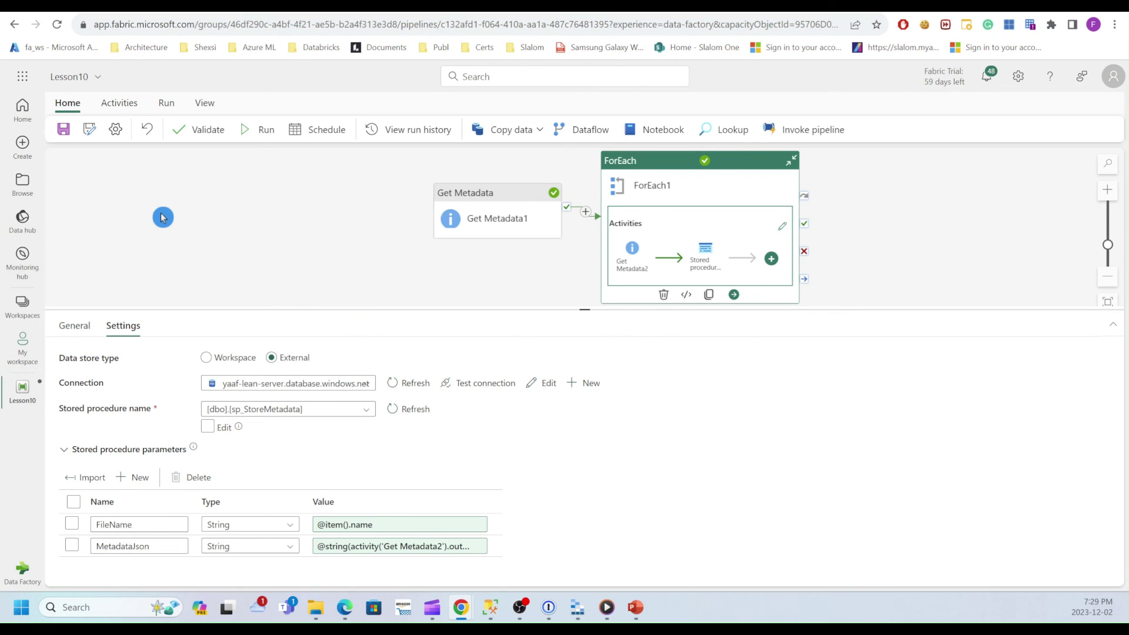
# Save and run the pipeline; both Stored procedure1 calls succeed
pyautogui.click(63, 129)
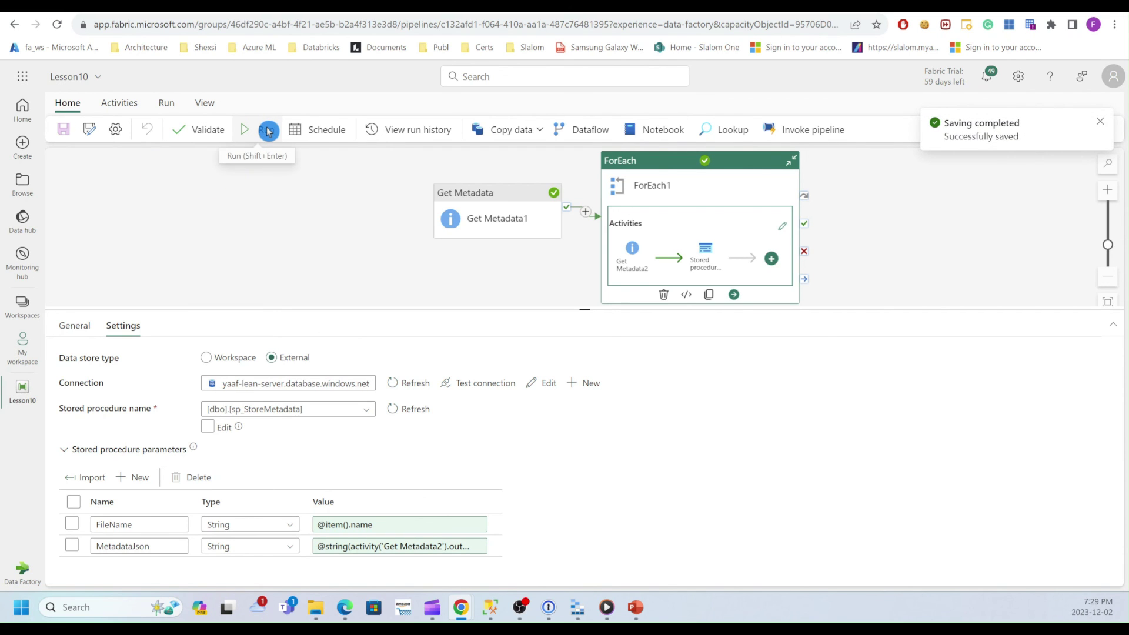
pyautogui.click(268, 130)
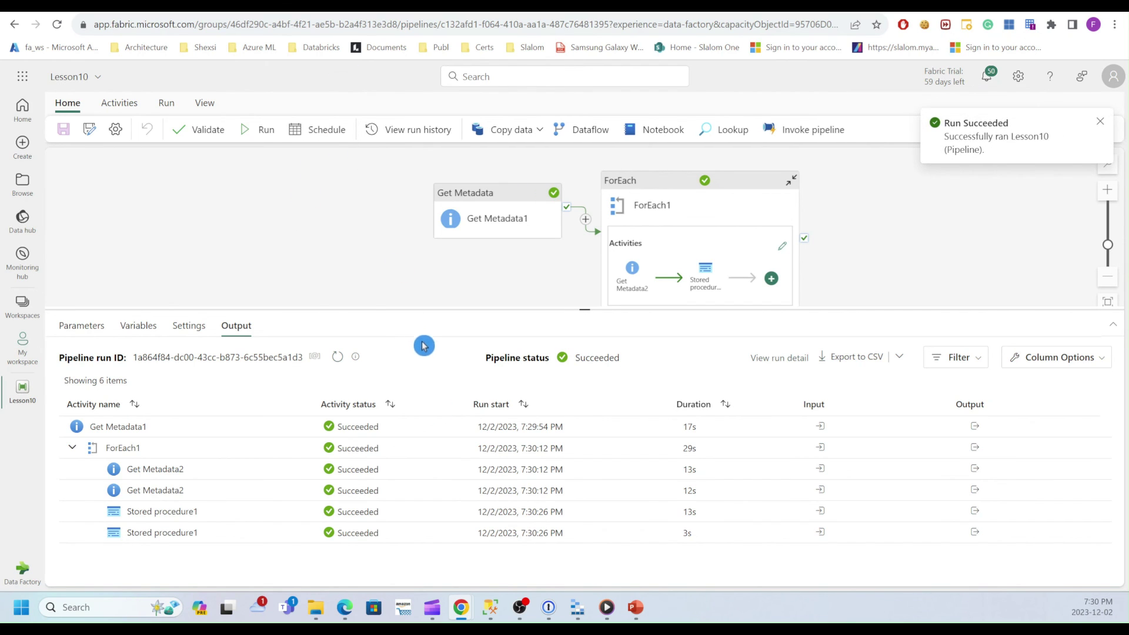
# Re-run the TableMetadatadata query in SSMS to see 24 column rows, then return to the pipeline
pyautogui.click(492, 615)
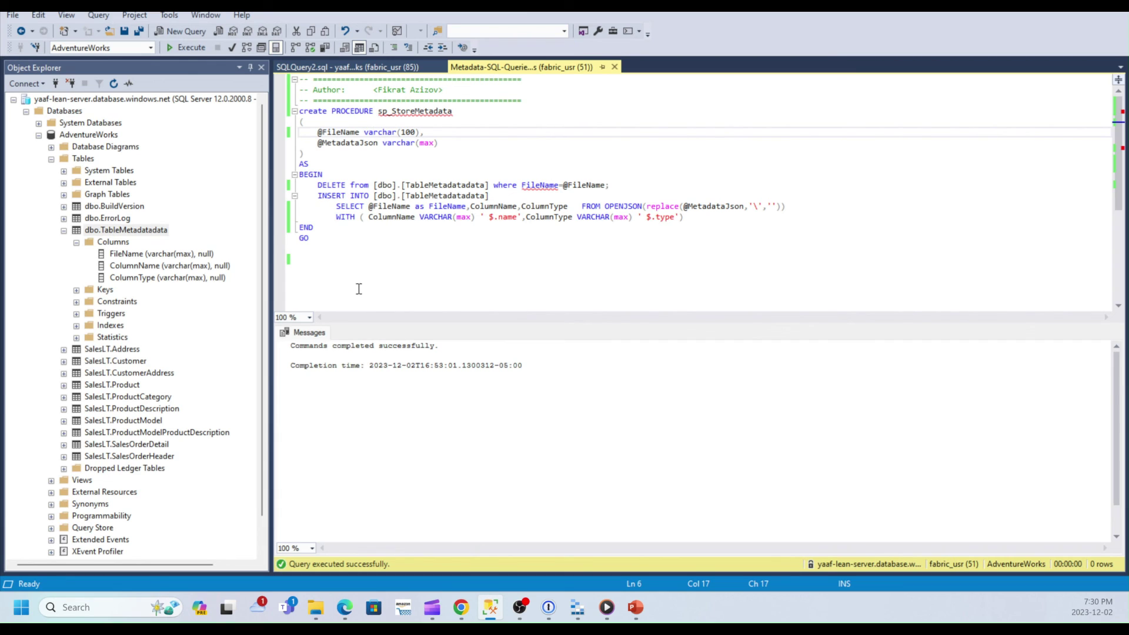
pyautogui.click(353, 67)
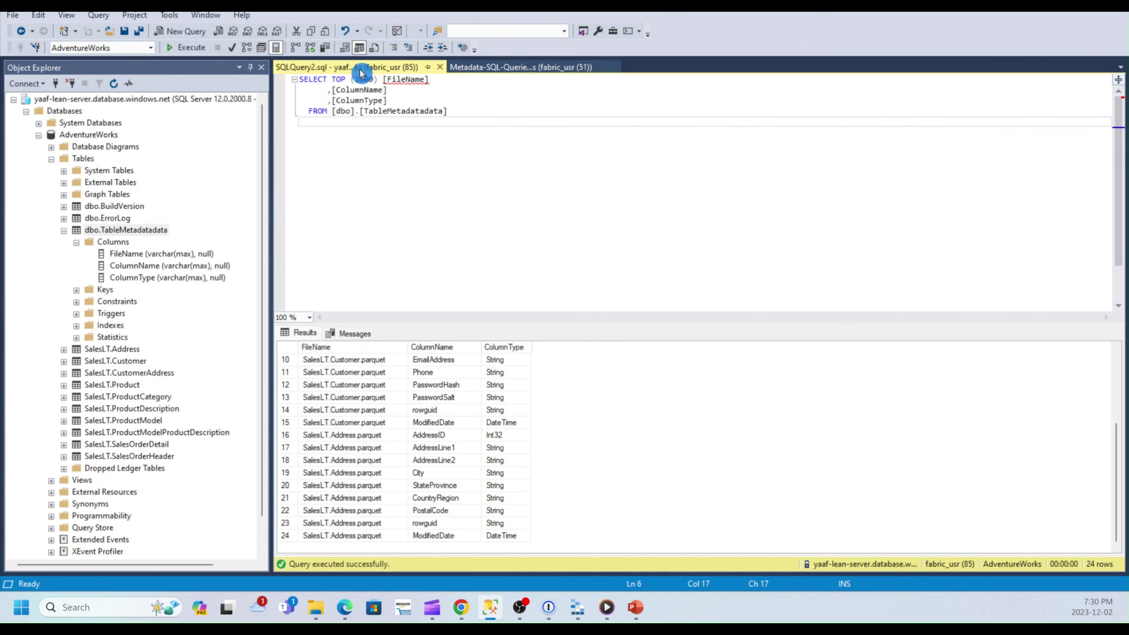
pyautogui.click(183, 48)
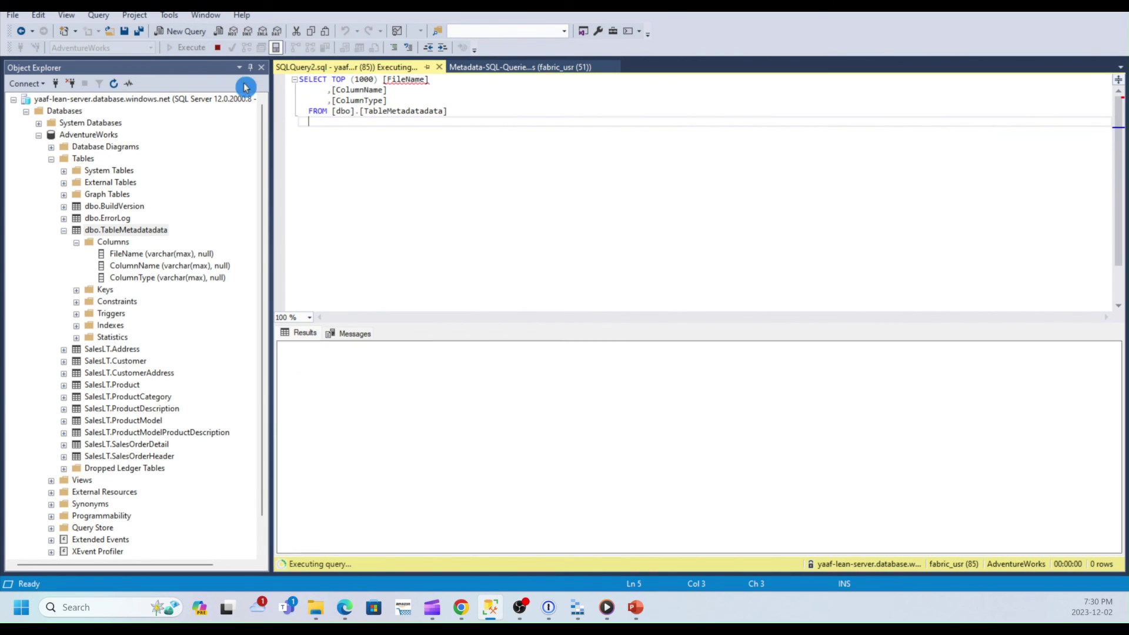
pyautogui.moveTo(392, 347); pyautogui.dragTo(415, 343)
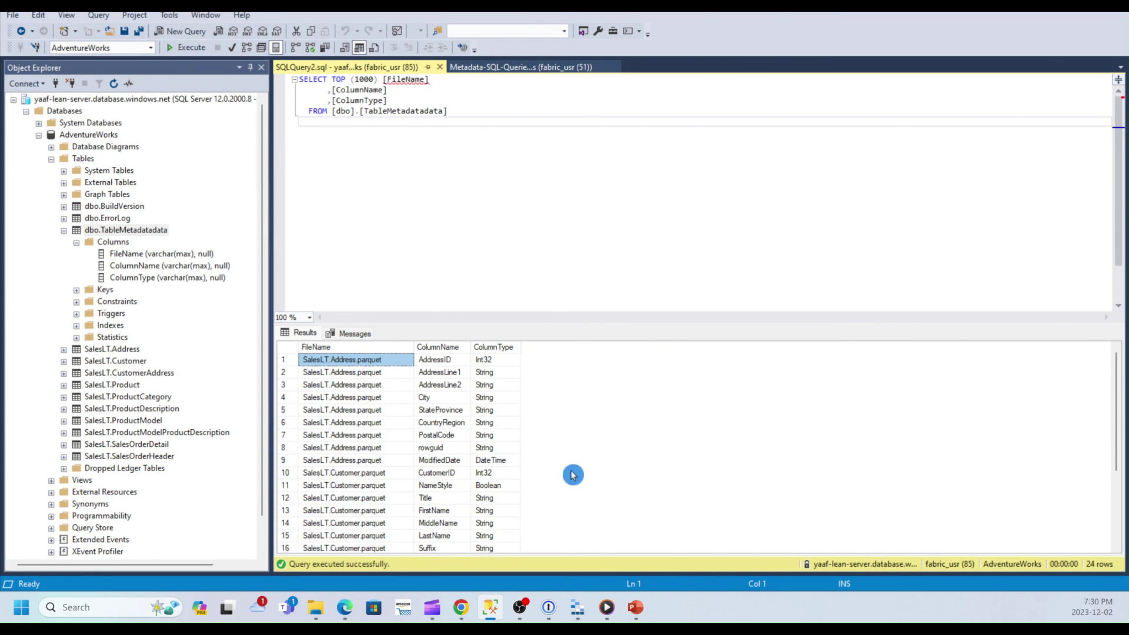
pyautogui.click(462, 612)
pyautogui.click(437, 559)
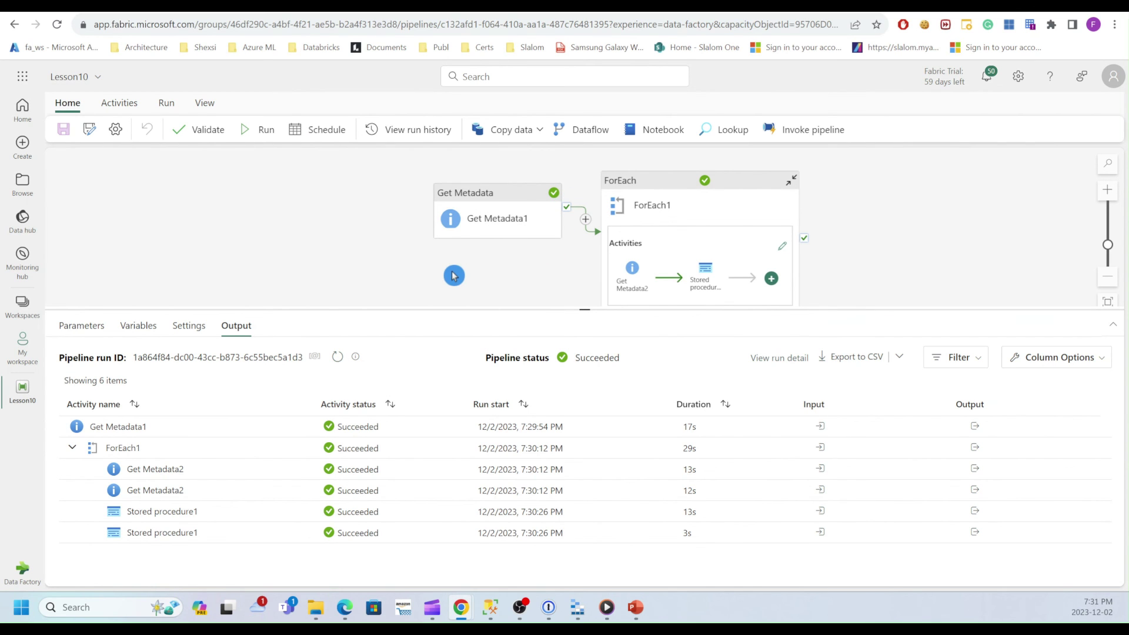